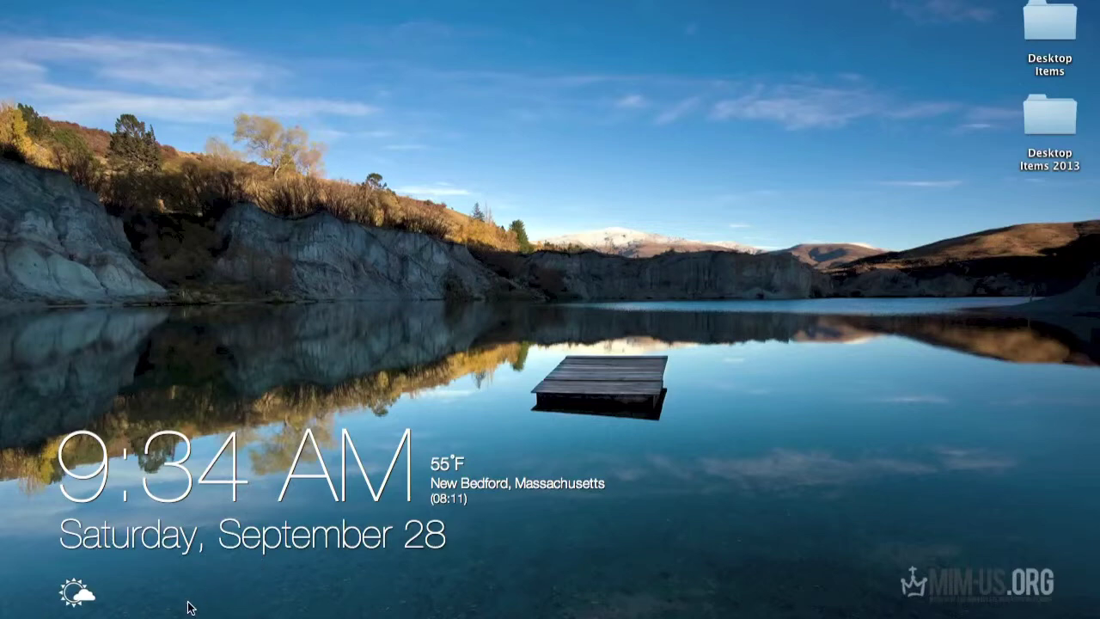
# - Launch Firefox from the Dock and go to mim-us.org
pyautogui.moveTo(177, 612)
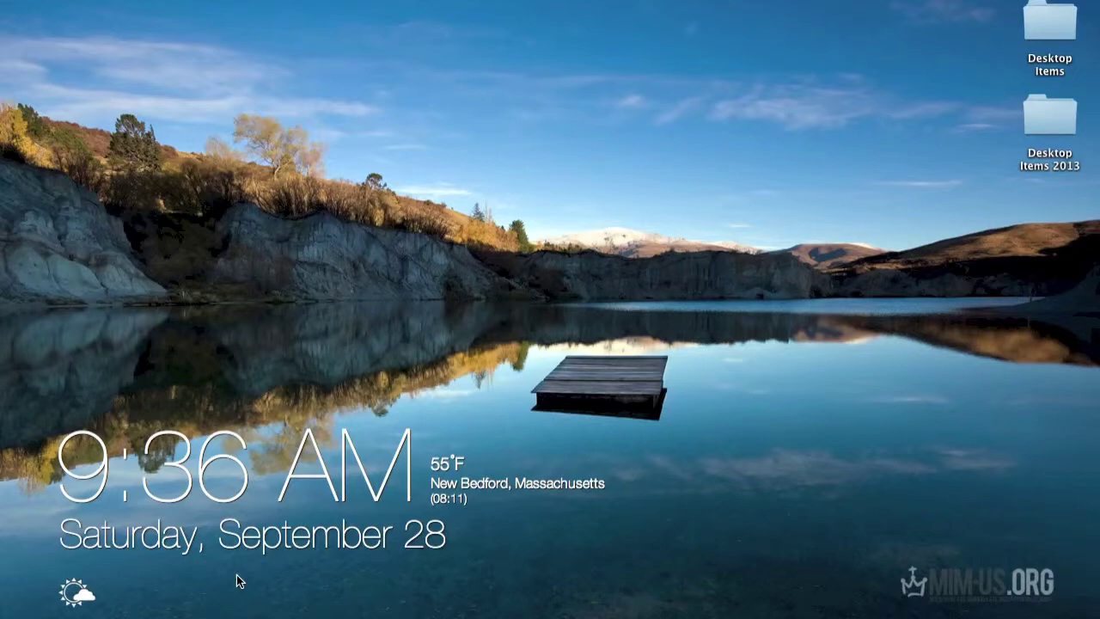
pyautogui.moveTo(216, 611)
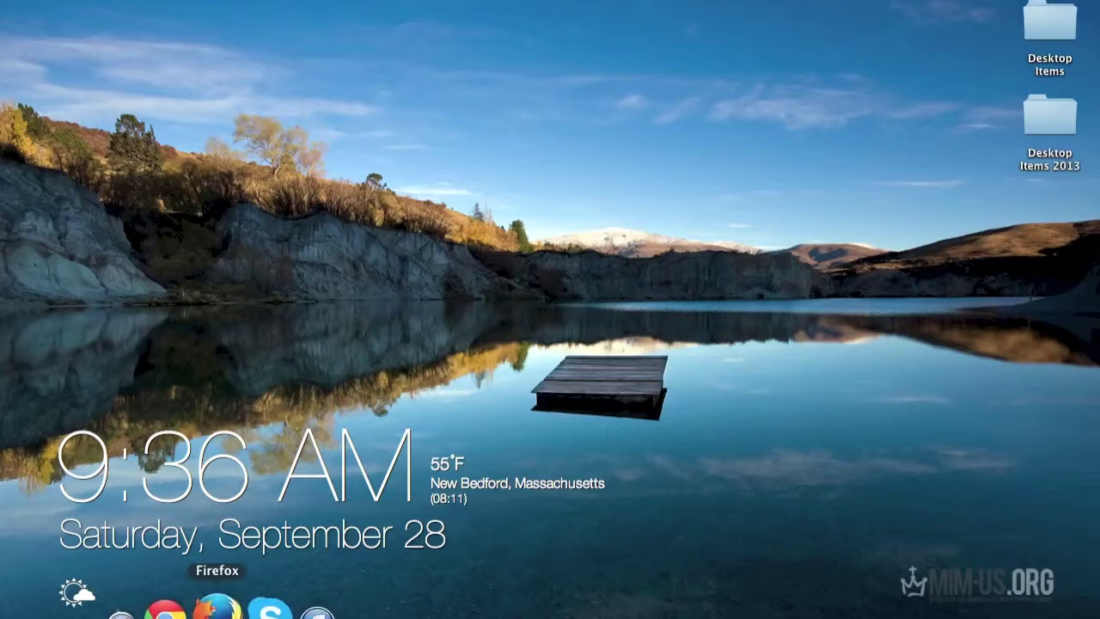
pyautogui.click(217, 610)
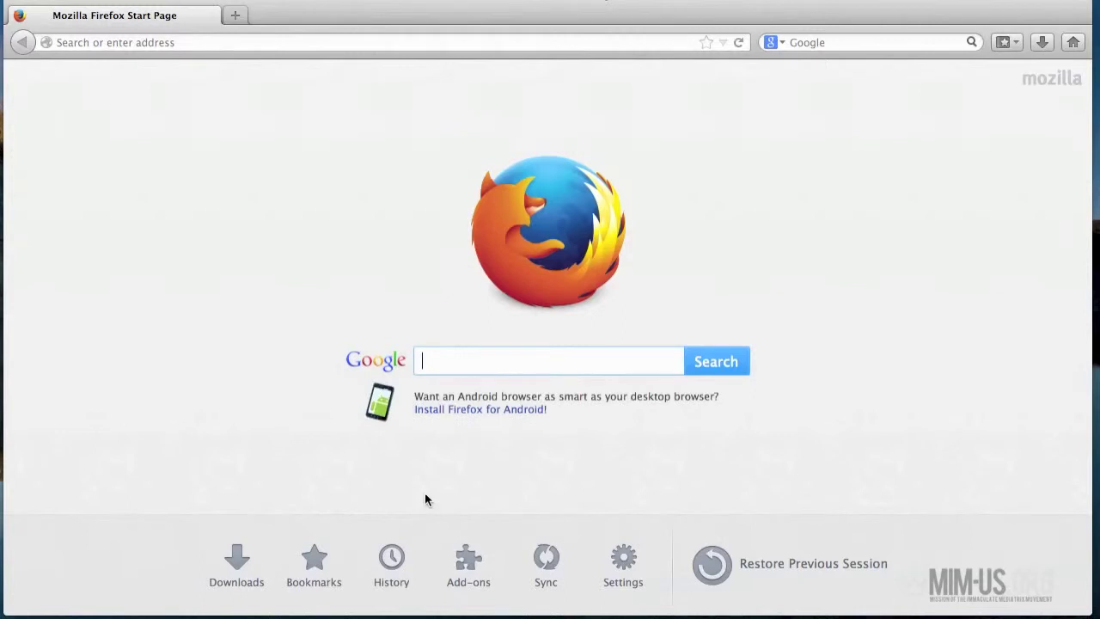
pyautogui.click(110, 42)
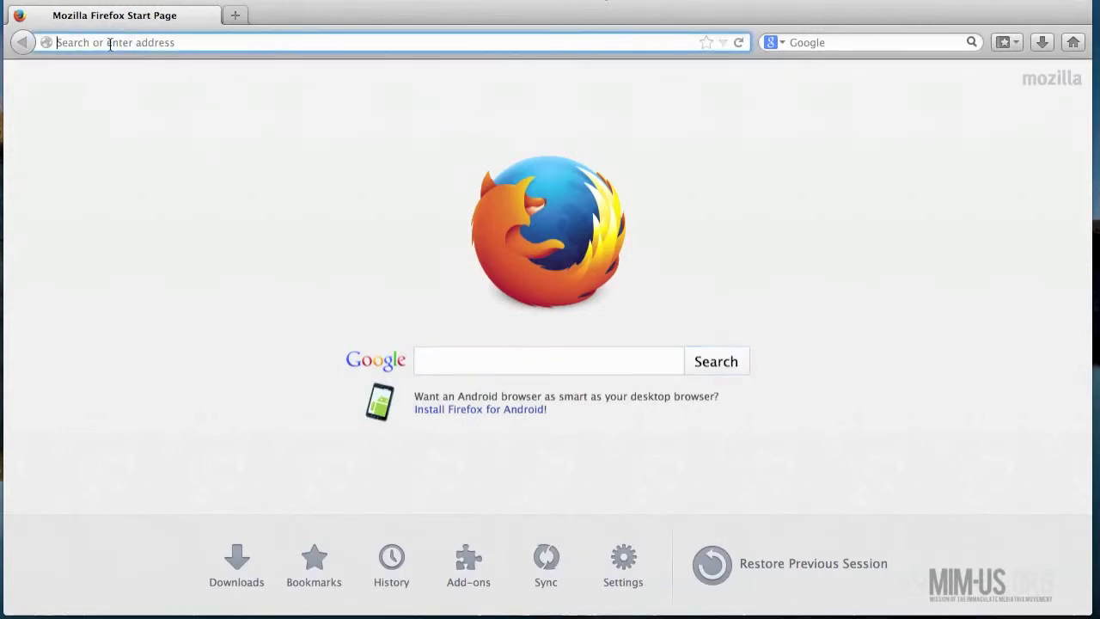
pyautogui.write('mim')
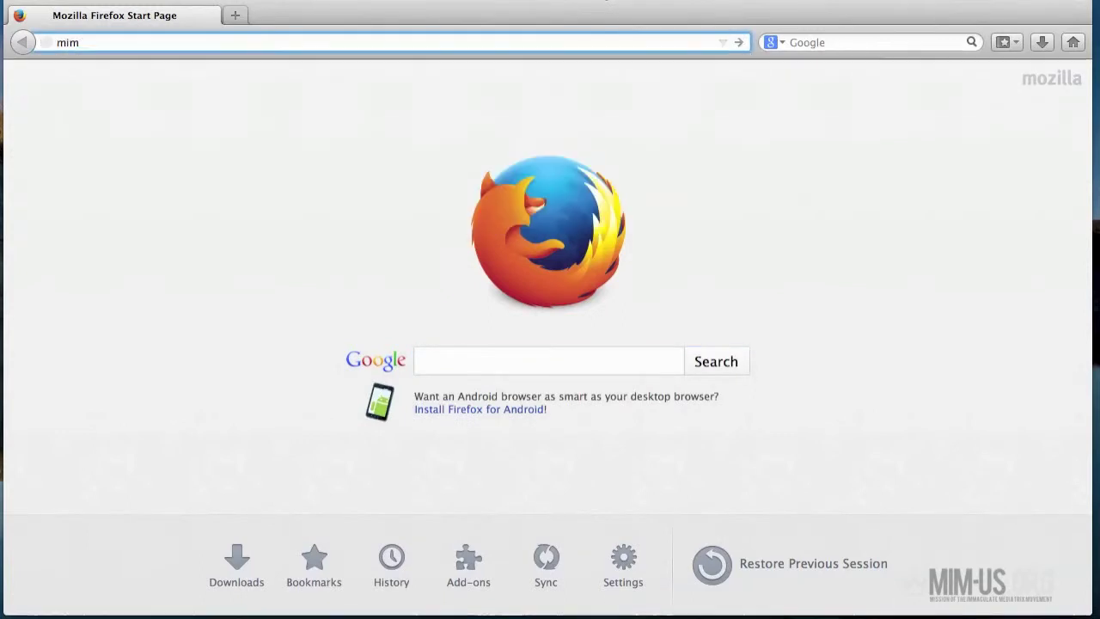
pyautogui.write('-')
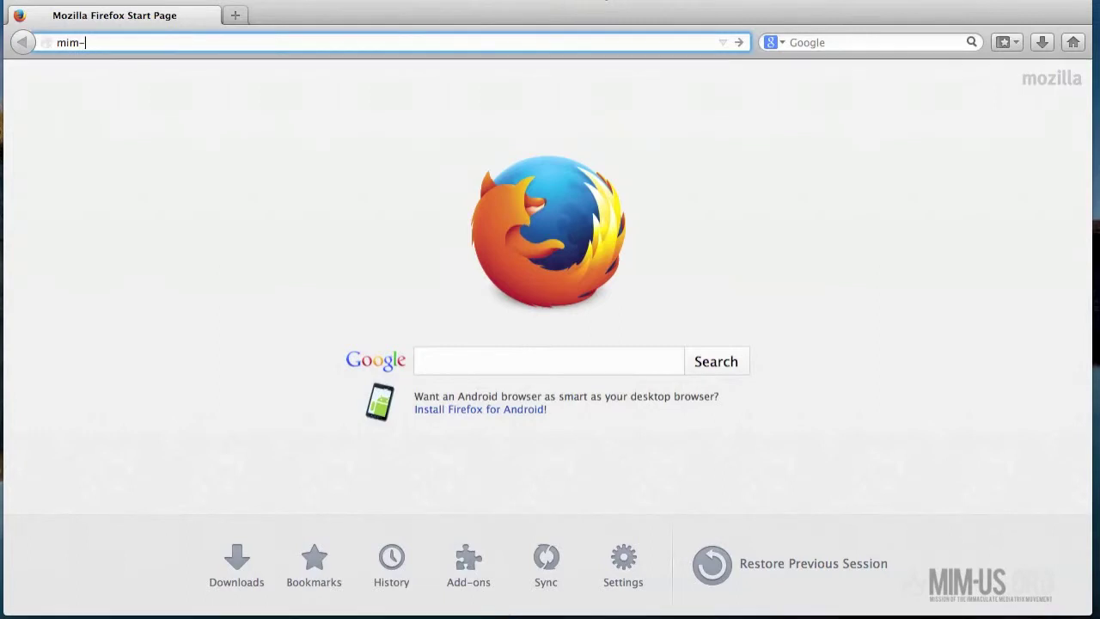
pyautogui.write('us.org')
pyautogui.press('Return')
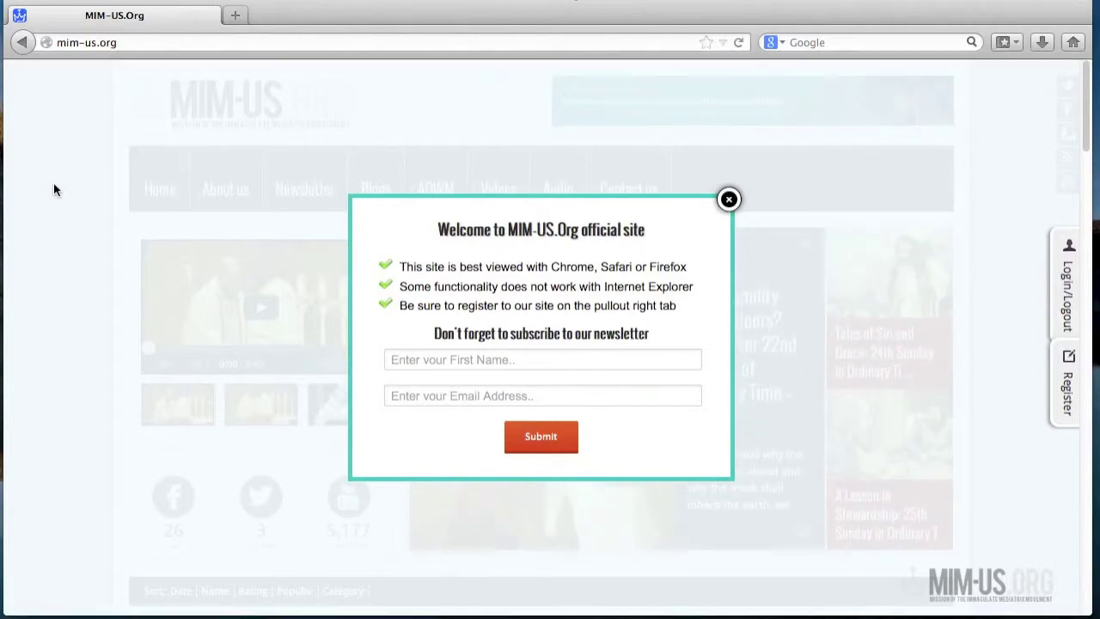
# - Close the welcome newsletter pop-up on the MIM-US.org homepage
pyautogui.click(727, 201)
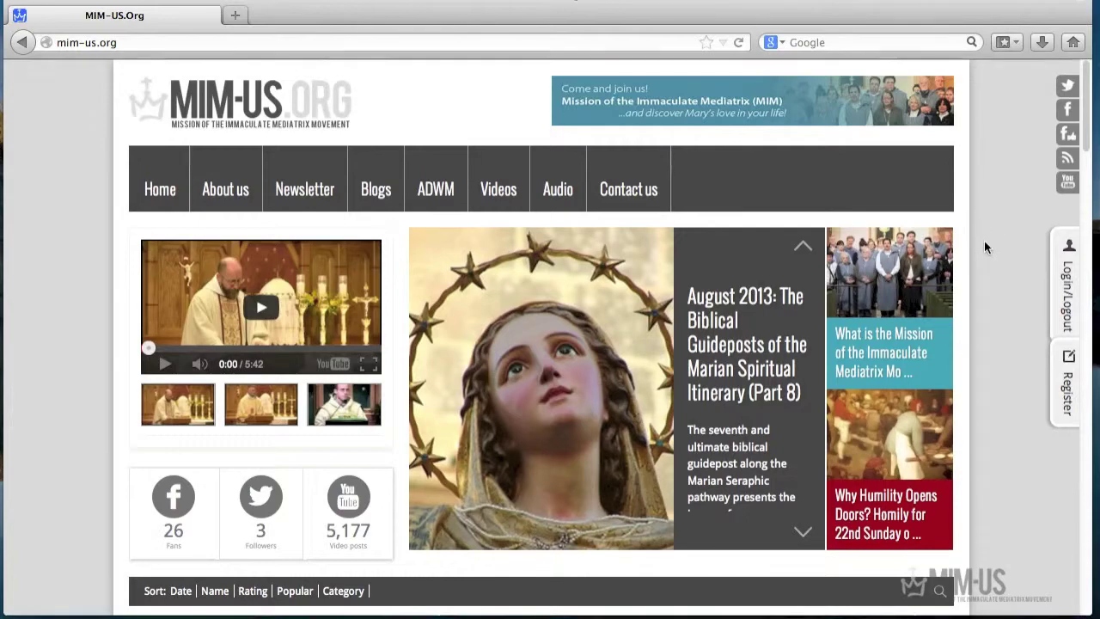
# - Open and close the Login/Logout panel, then scroll down to the sidebar login form
pyautogui.click(1069, 290)
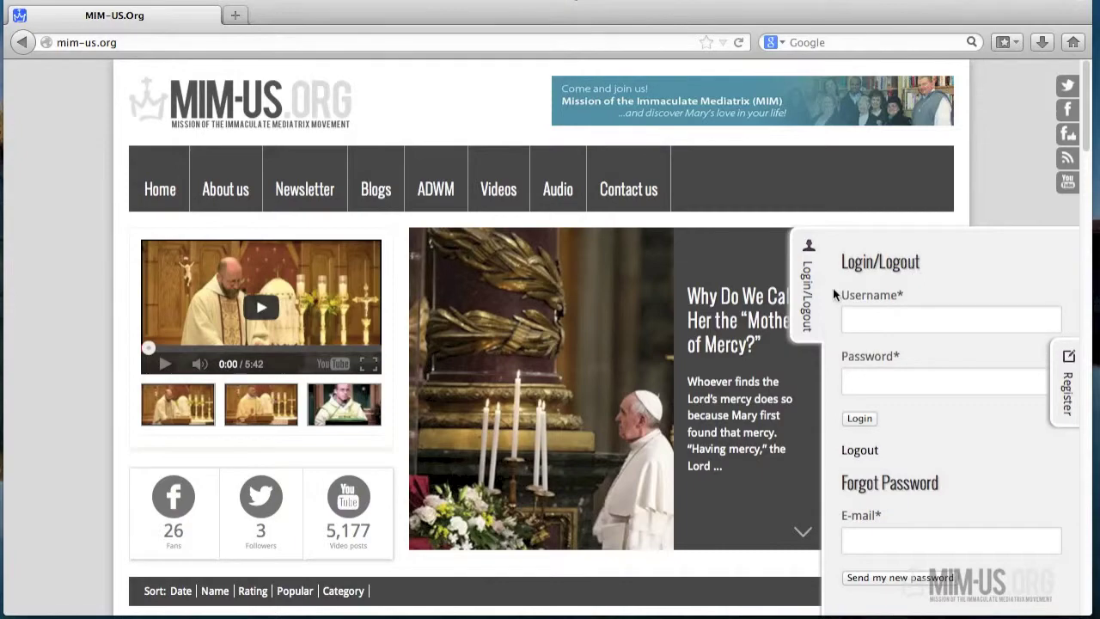
pyautogui.click(809, 292)
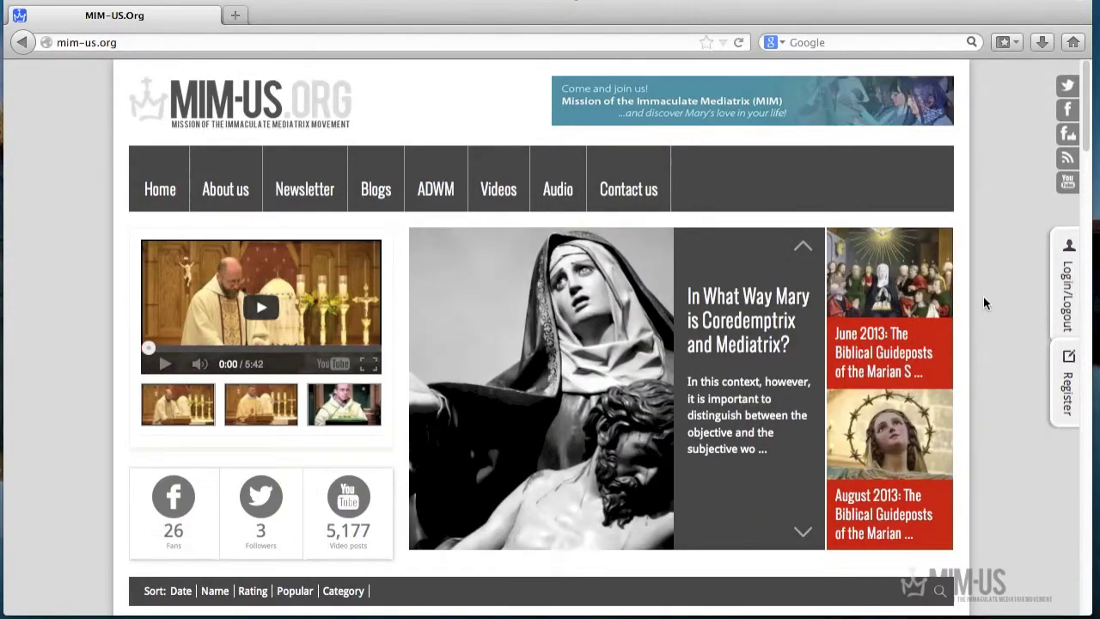
pyautogui.scroll(-10, 985, 303)
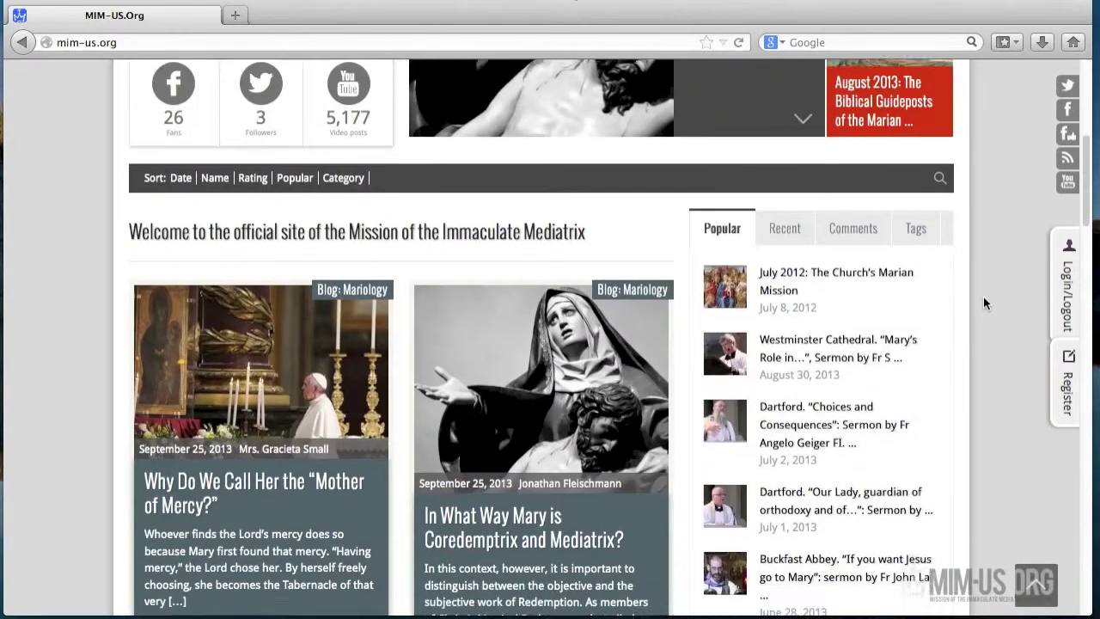
pyautogui.scroll(-5, 984, 302)
pyautogui.scroll(1, 984, 302)
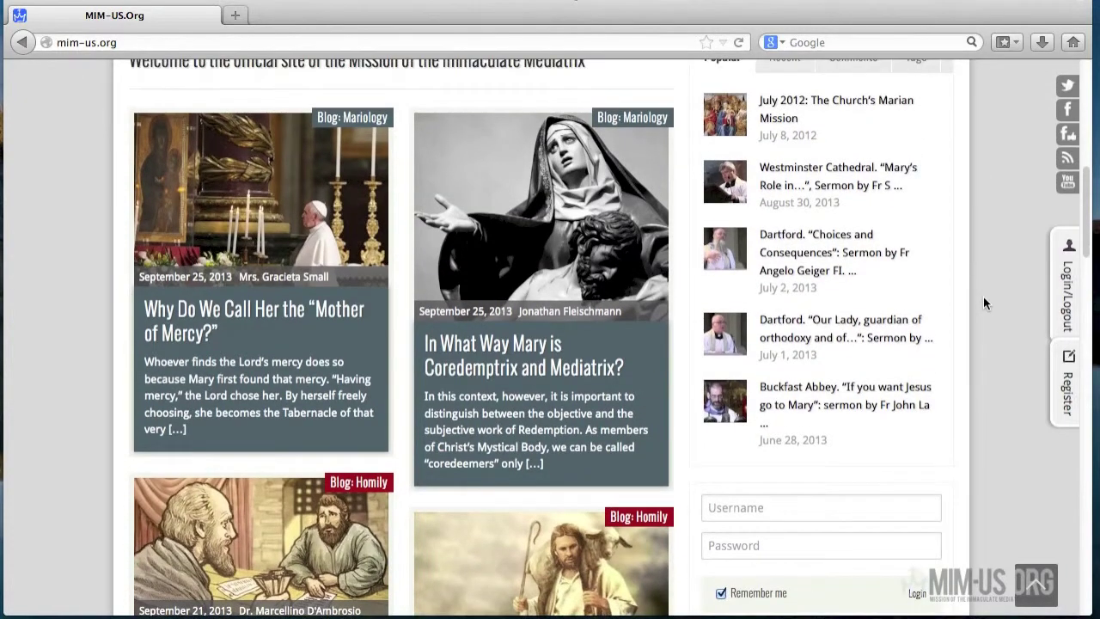
pyautogui.scroll(-3, 982, 296)
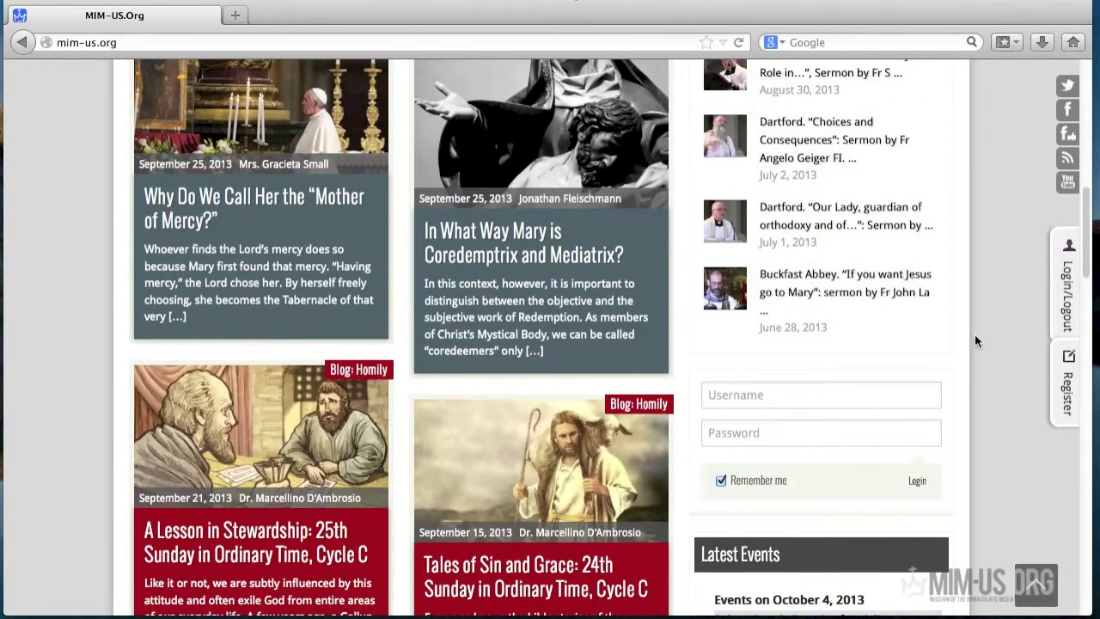
# - Try the sidebar password field, then scroll back up and slide out the Login/Logout panel
pyautogui.click(737, 432)
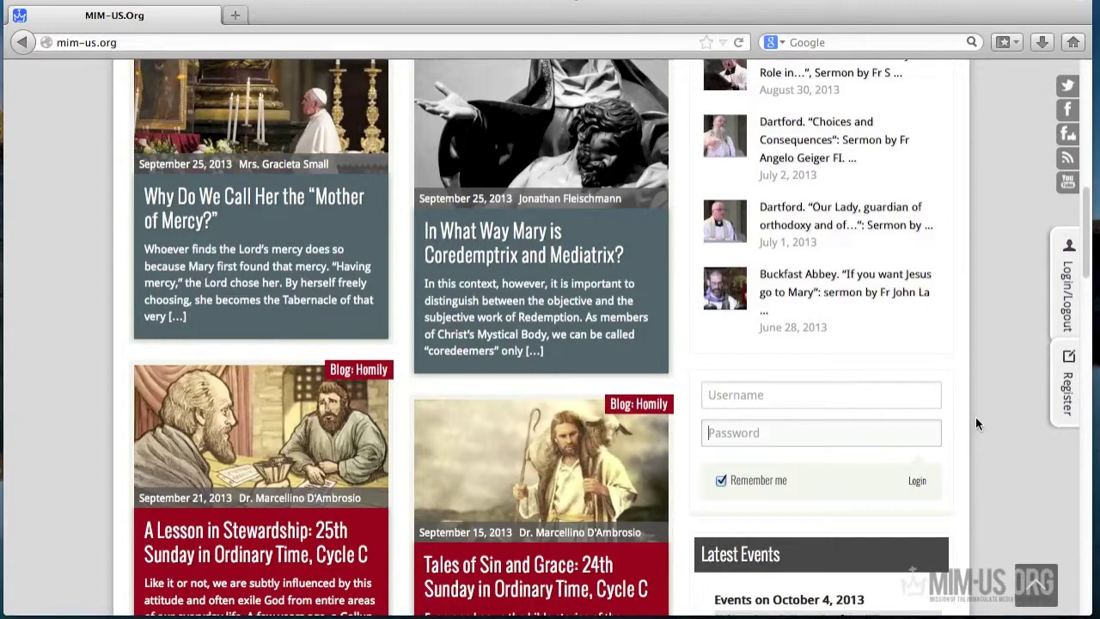
pyautogui.scroll(5, 986, 412)
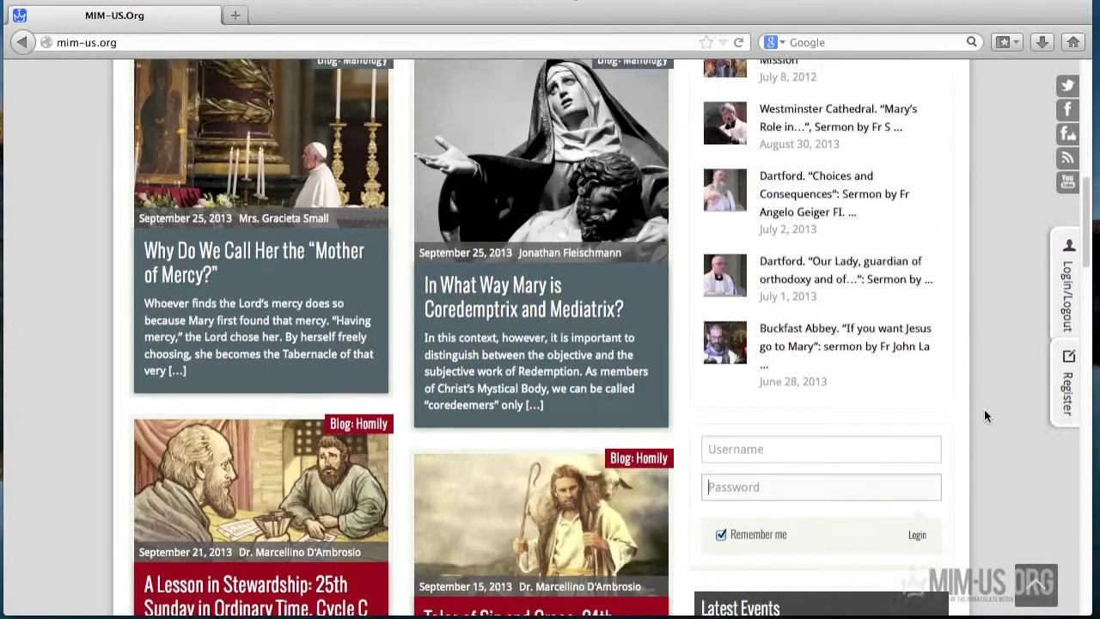
pyautogui.scroll(10, 986, 399)
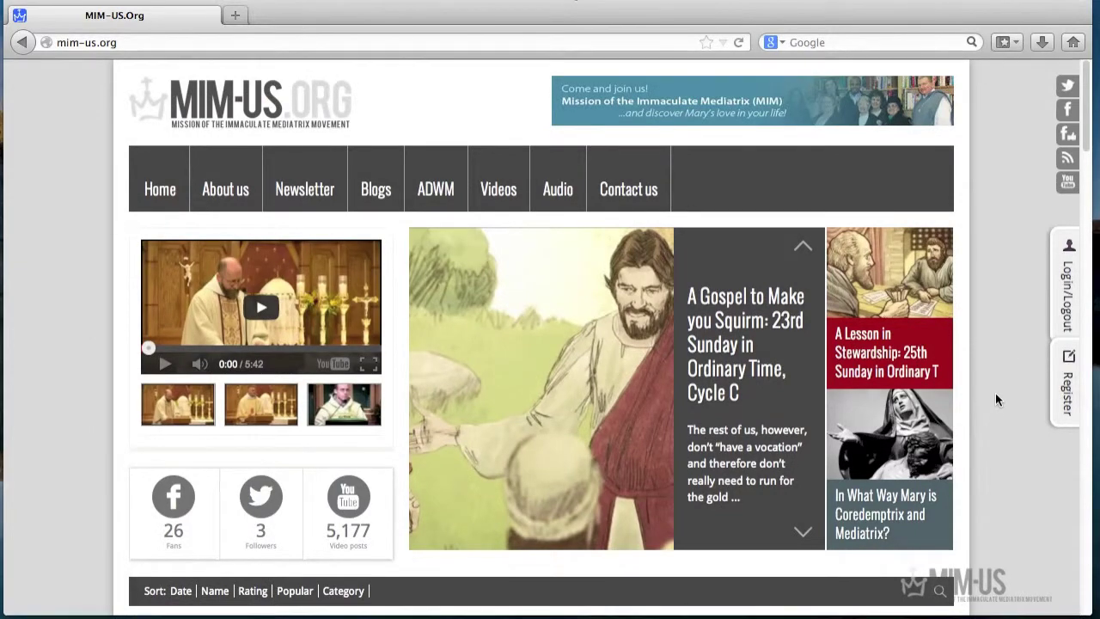
pyautogui.click(1070, 293)
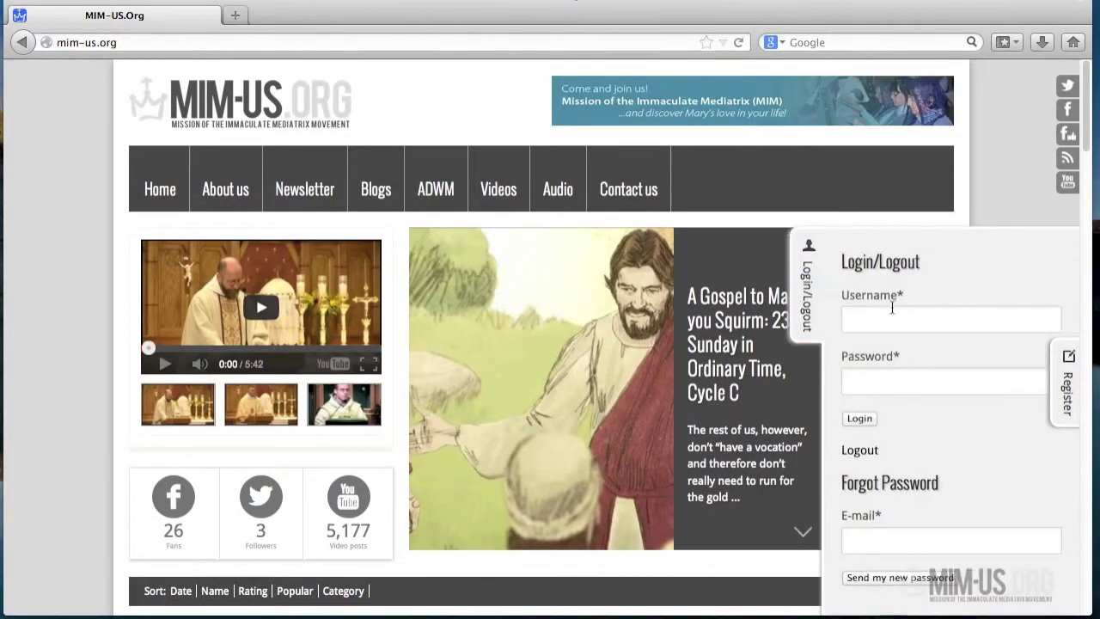
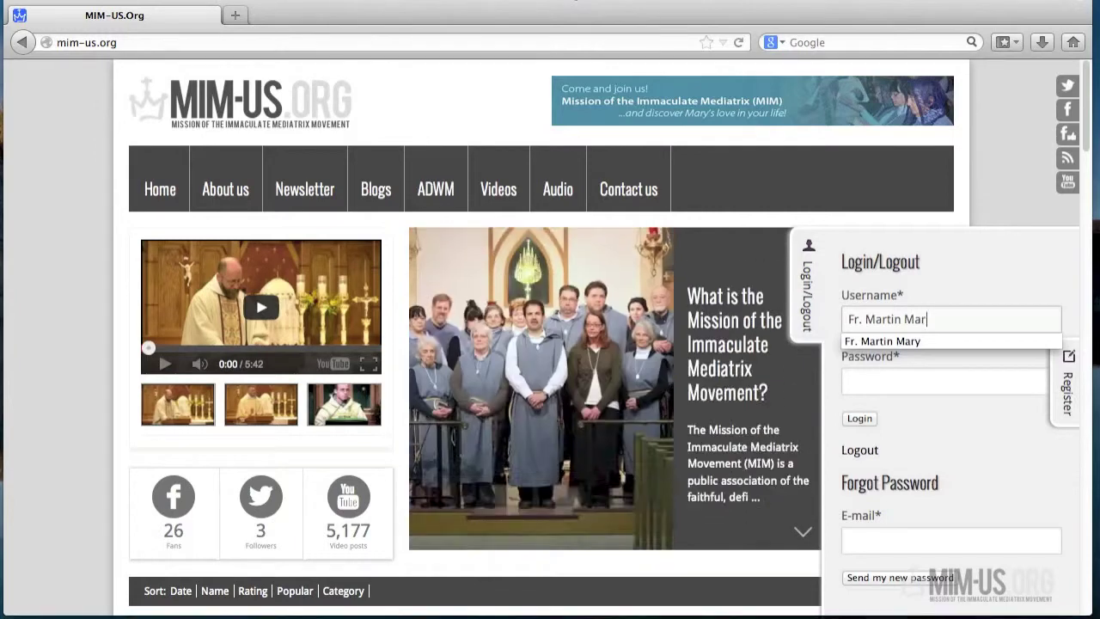
# - Enter the account username and password in the login panel and log in
pyautogui.click(903, 378)
pyautogui.write('••••••••••')
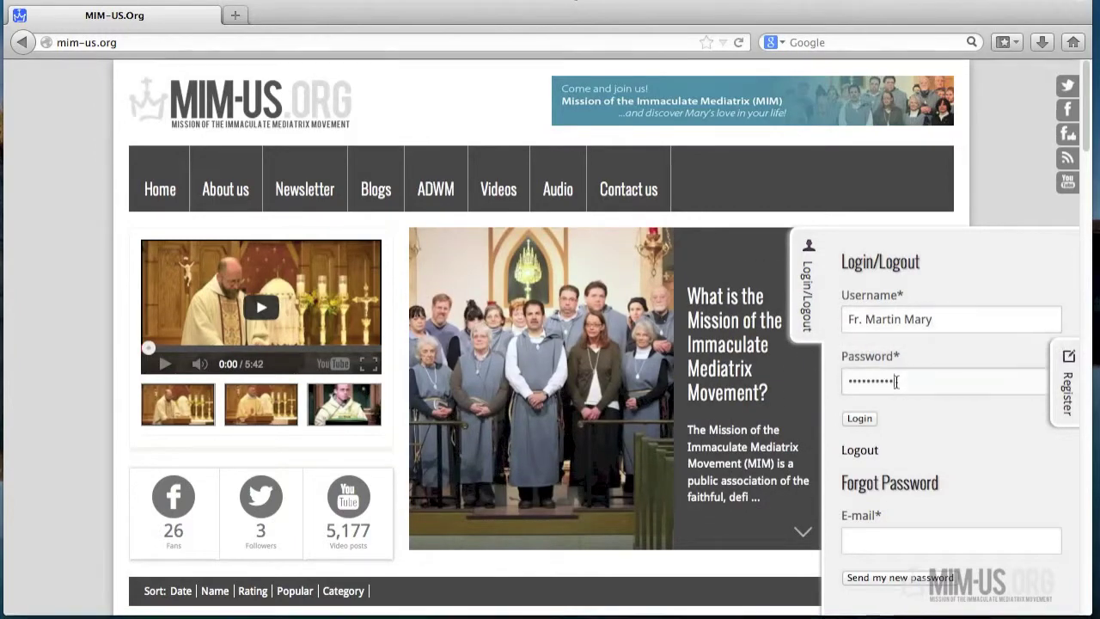
pyautogui.moveTo(915, 378); pyautogui.dragTo(839, 369)
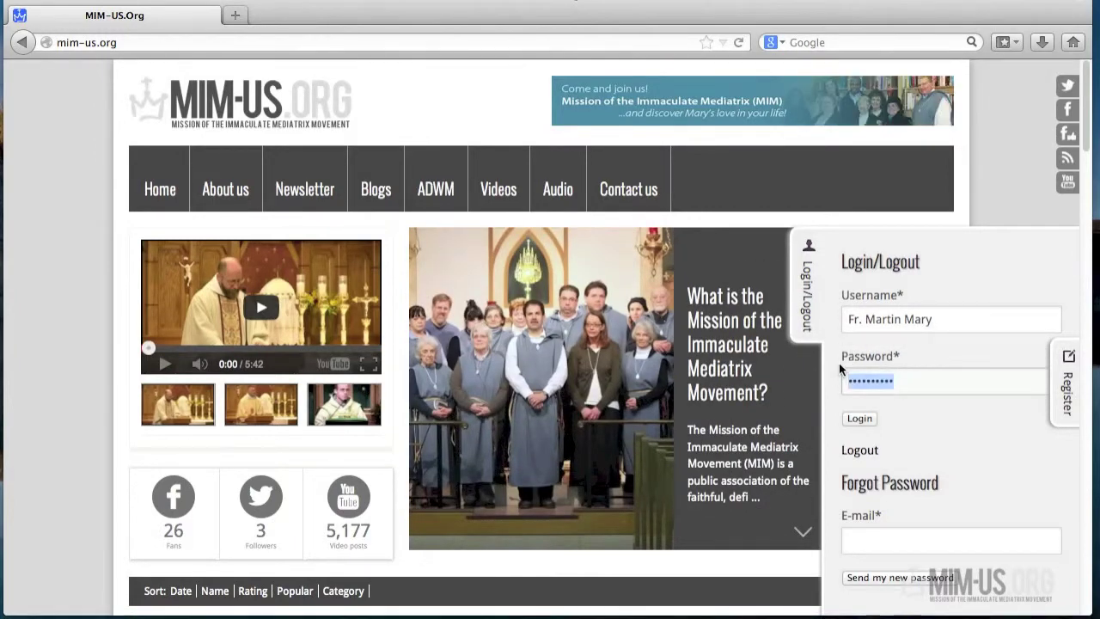
pyautogui.write('••••••')
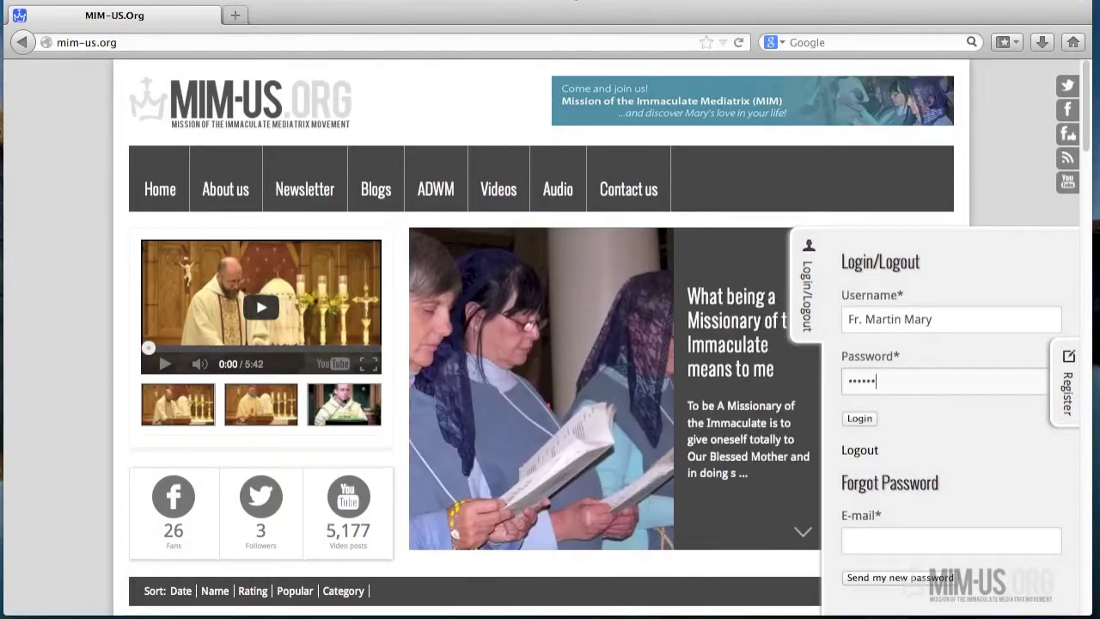
pyautogui.write('••••')
pyautogui.click(858, 417)
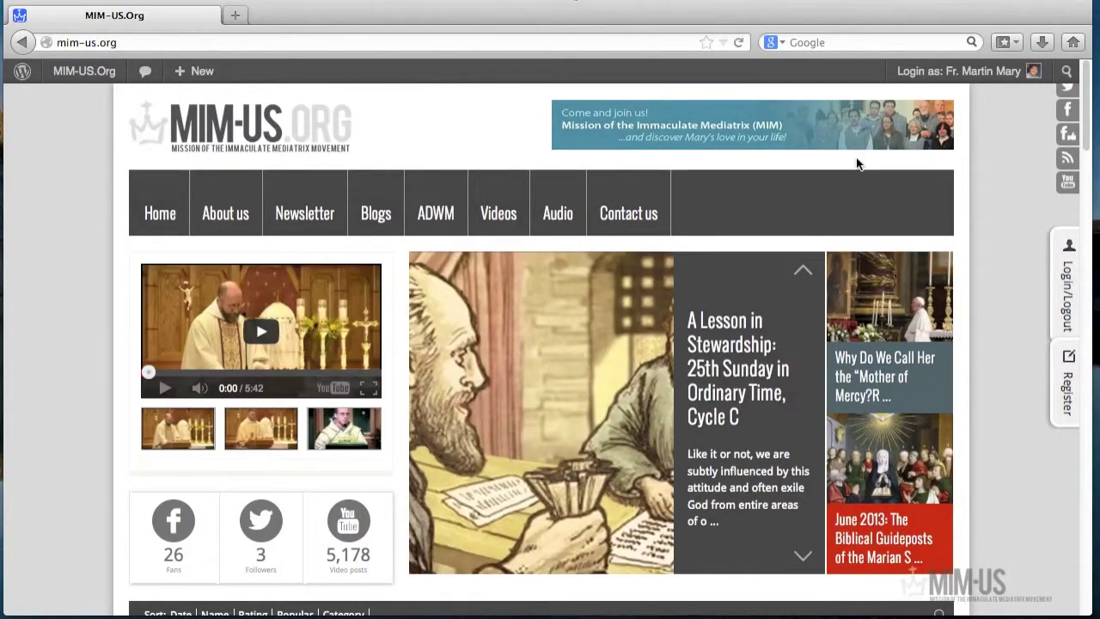
# - Check the account menu and the + New content options in the admin bar
pyautogui.moveTo(984, 79)
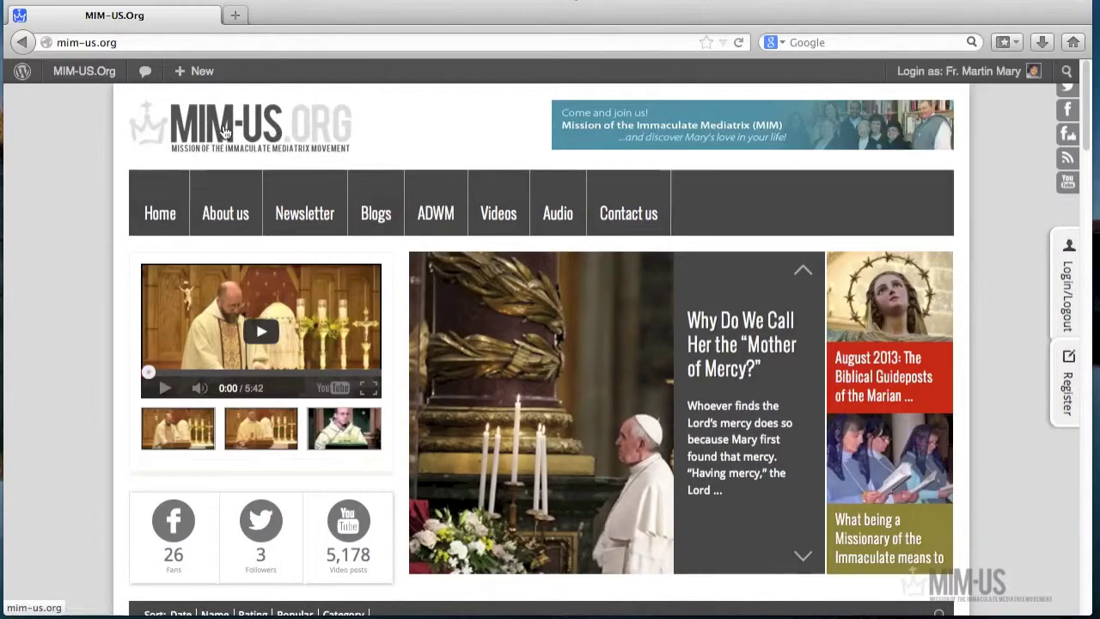
pyautogui.click(58, 120)
pyautogui.moveTo(198, 80)
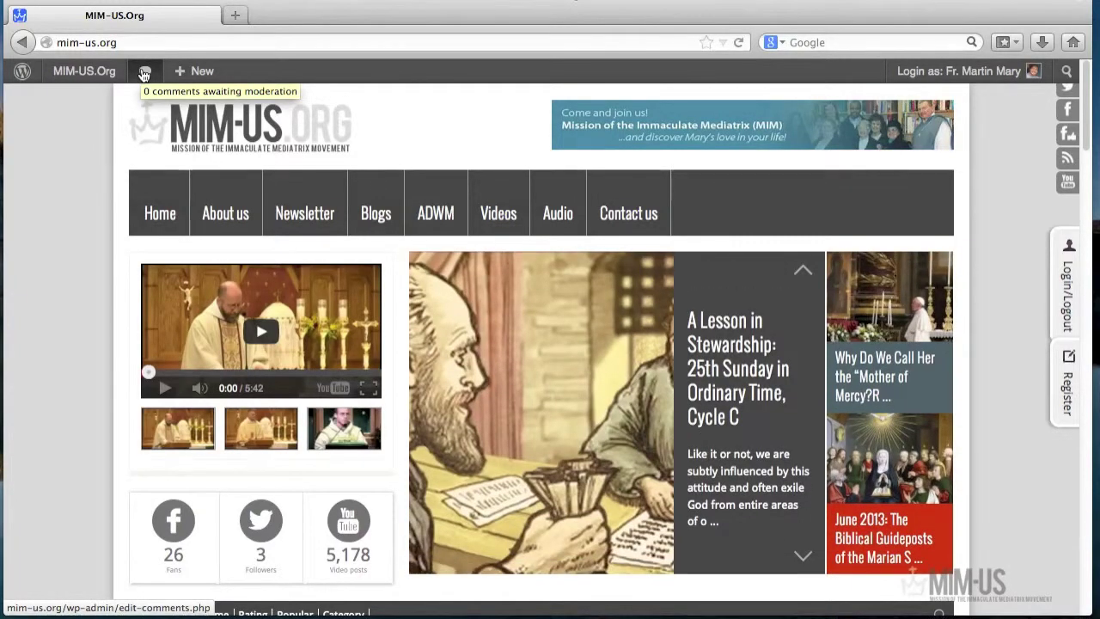
pyautogui.moveTo(90, 75)
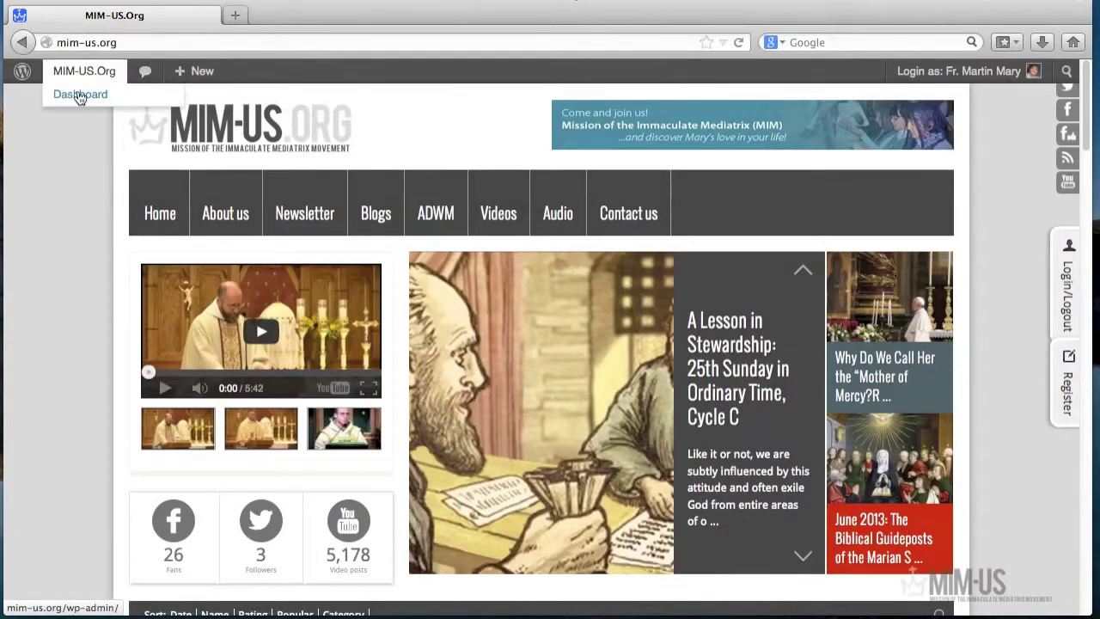
pyautogui.click(200, 77)
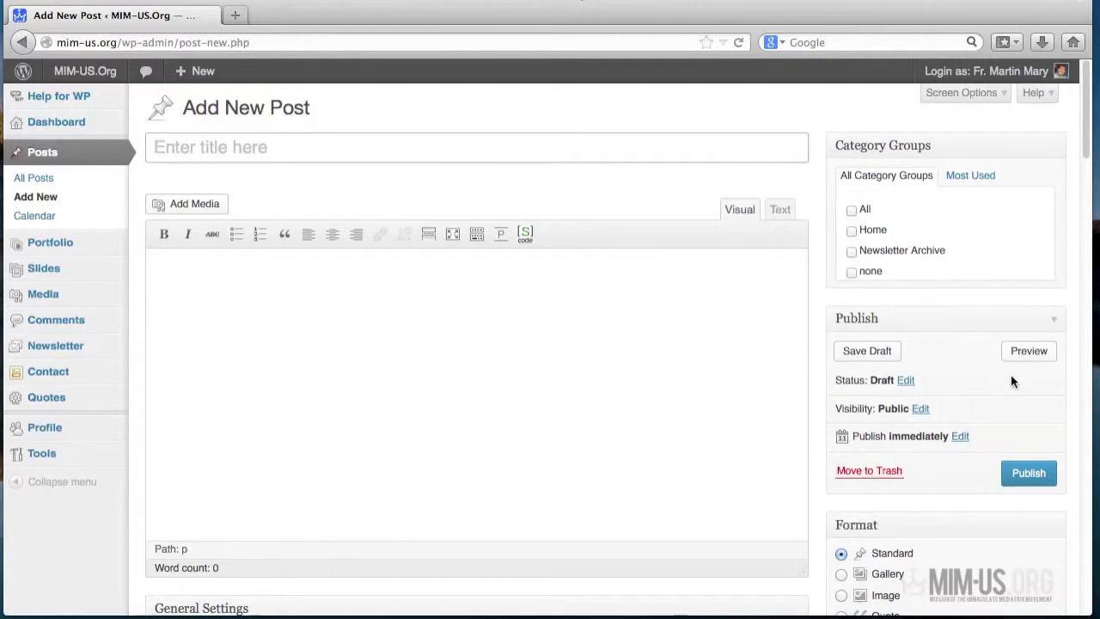
pyautogui.scroll(-2, 1013, 381)
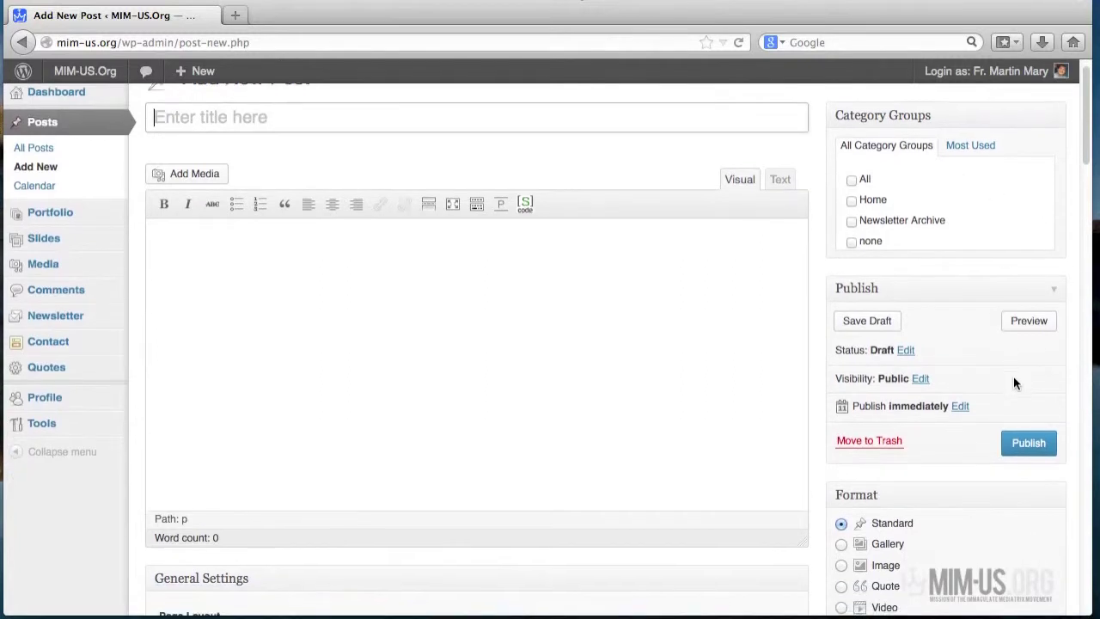
pyautogui.scroll(-4, 961, 378)
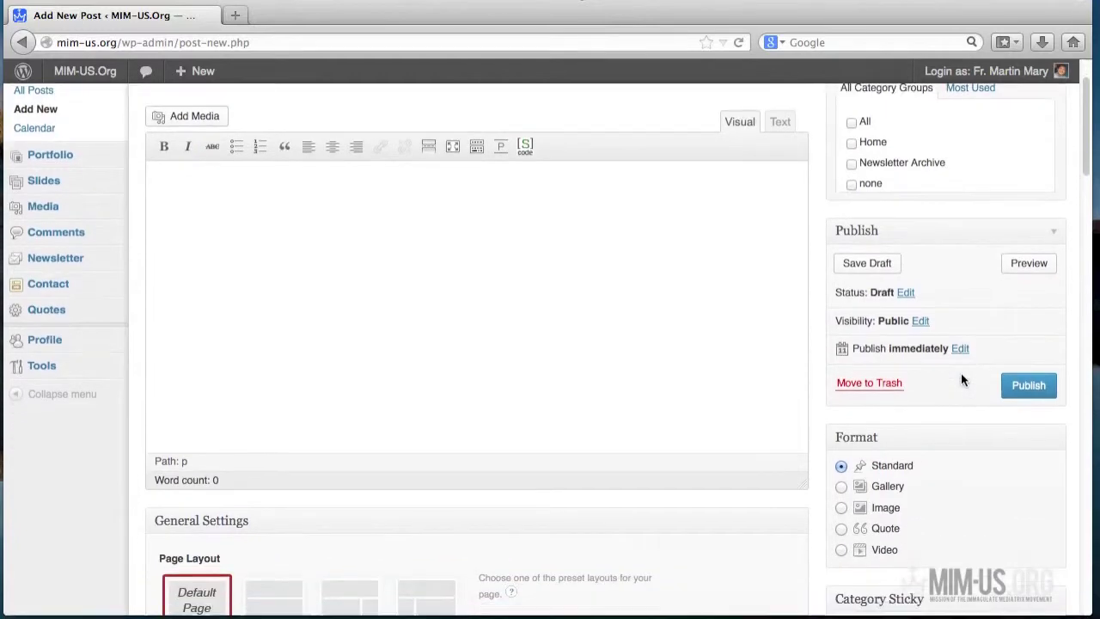
pyautogui.scroll(-3, 960, 372)
pyautogui.scroll(8, 960, 372)
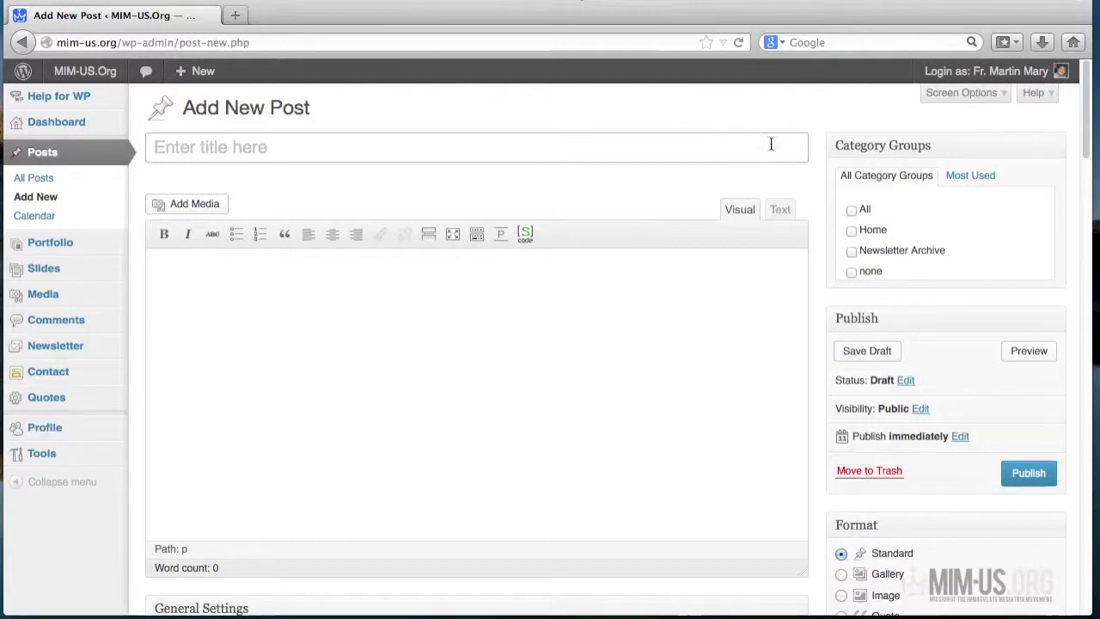
pyautogui.click(199, 142)
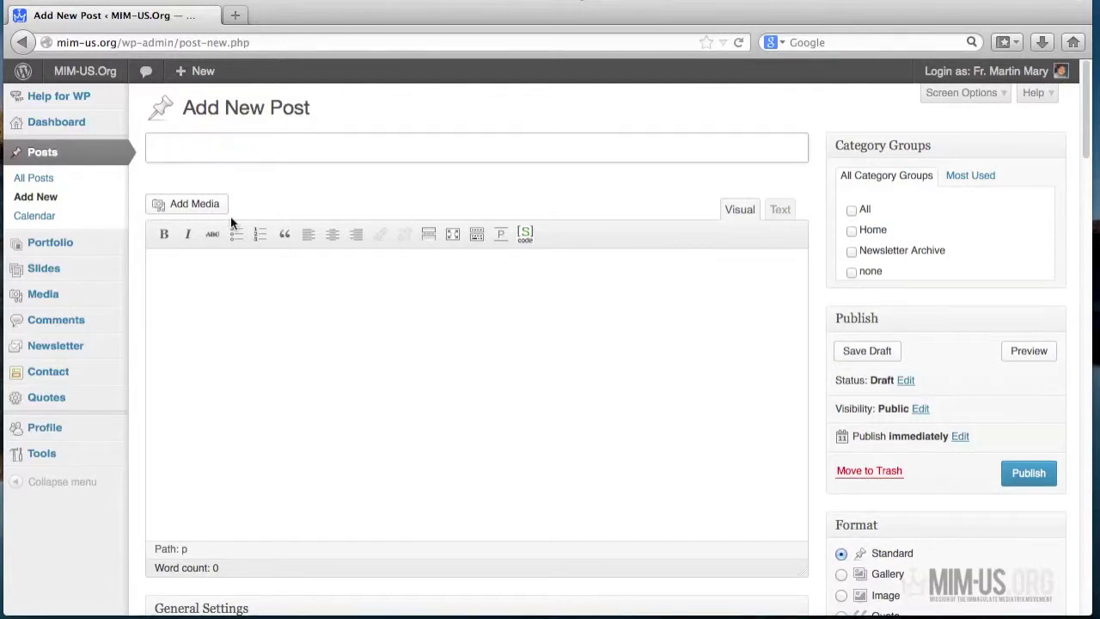
pyautogui.click(216, 294)
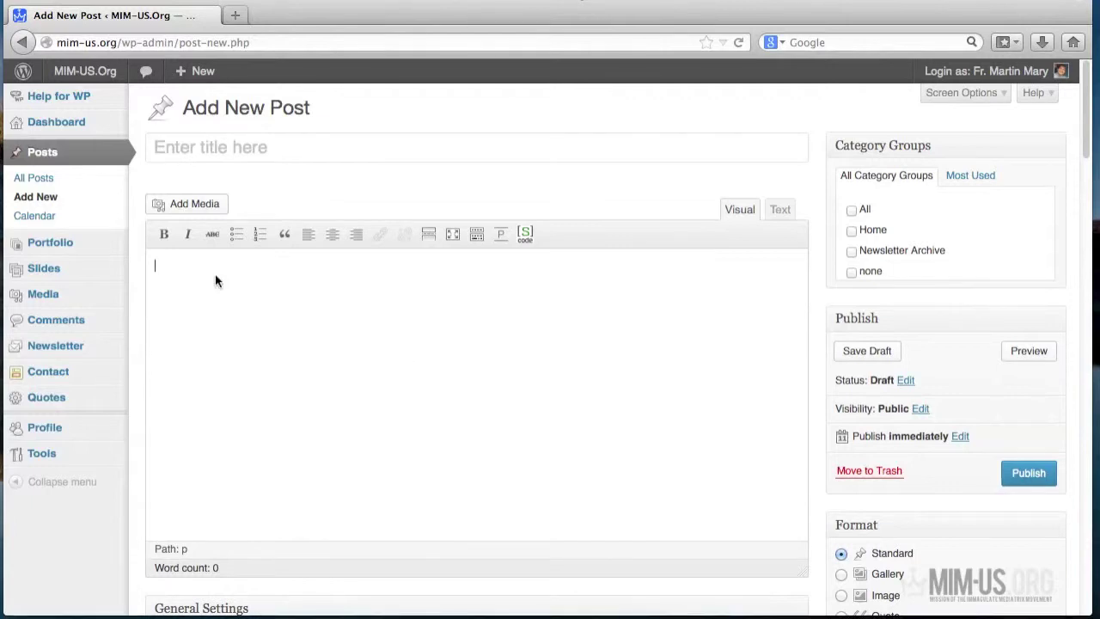
pyautogui.scroll(-5, 572, 344)
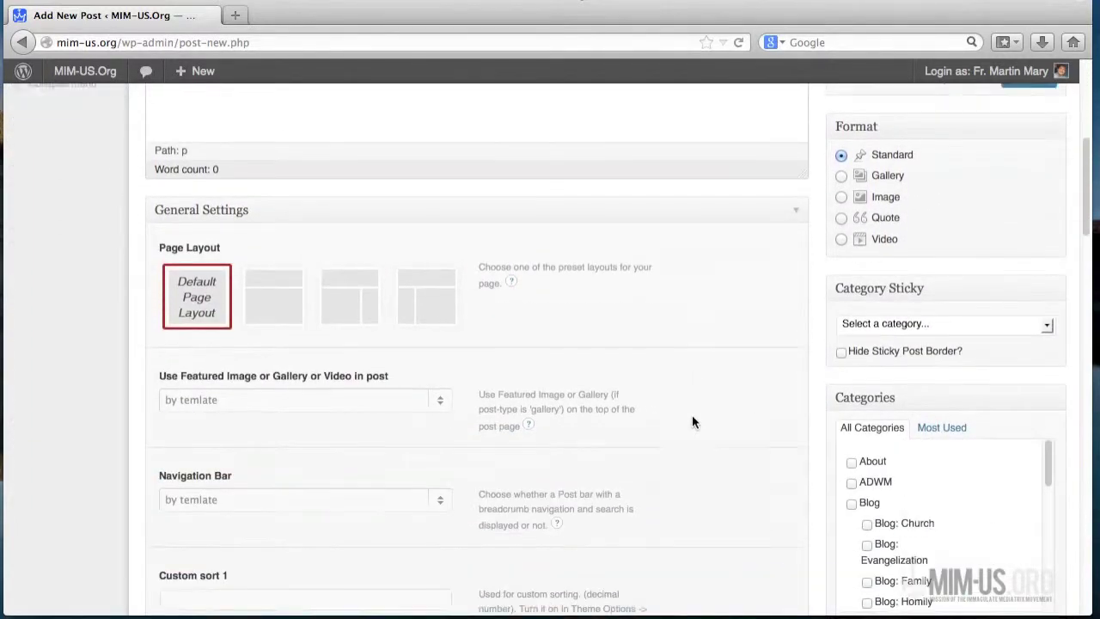
pyautogui.scroll(8, 693, 421)
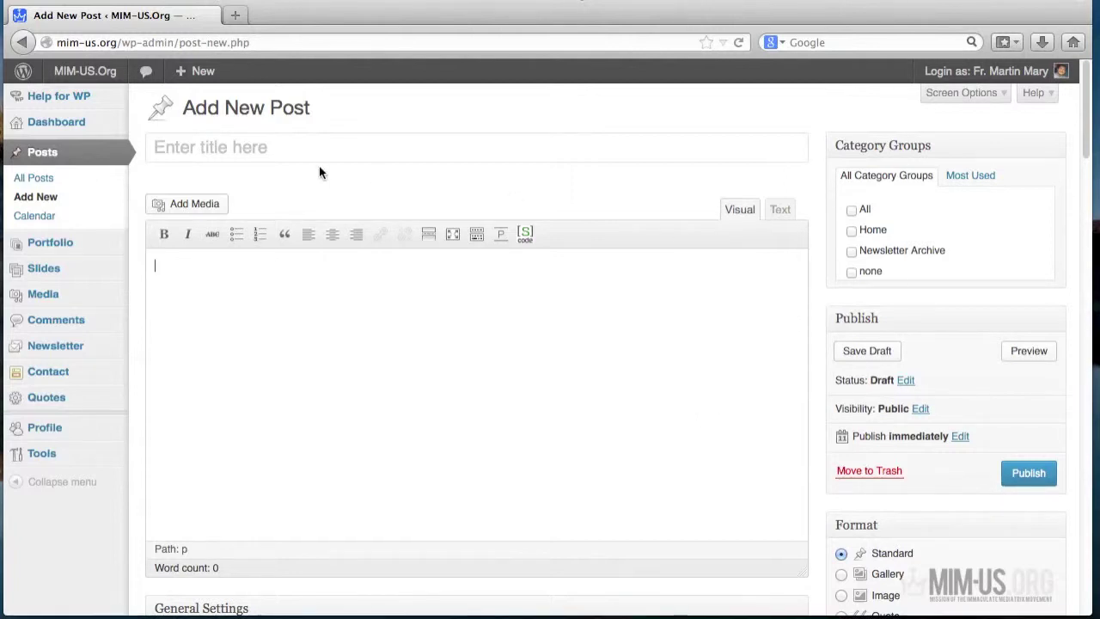
# - Enter 'Franciscan Third Order in the Church' as the post title, retyping it after typos
pyautogui.click(259, 145)
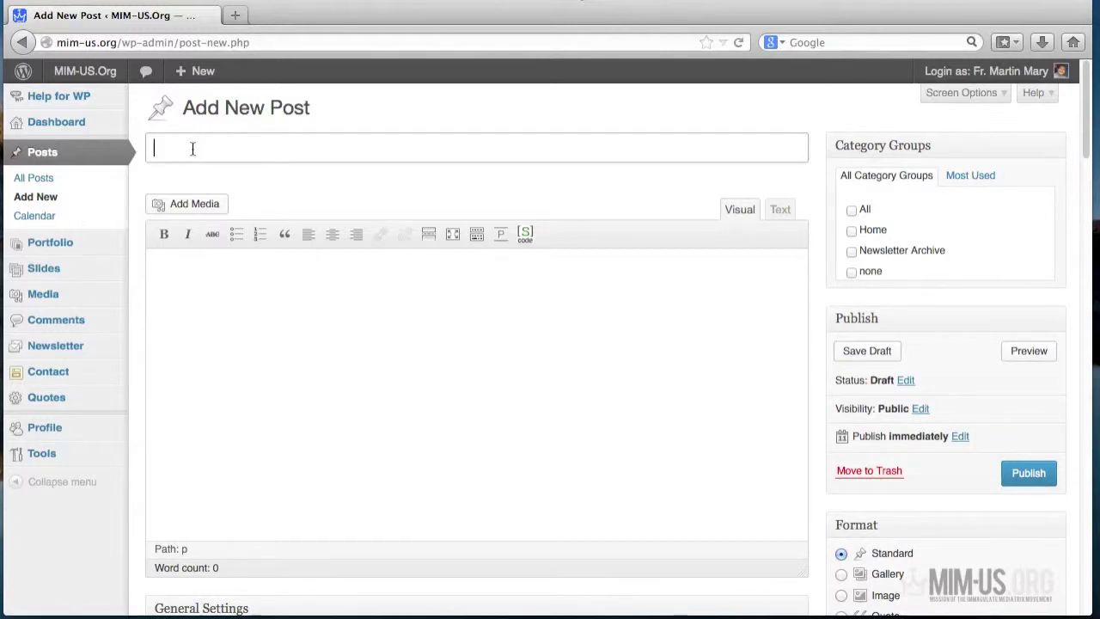
pyautogui.write('Third Order Fran')
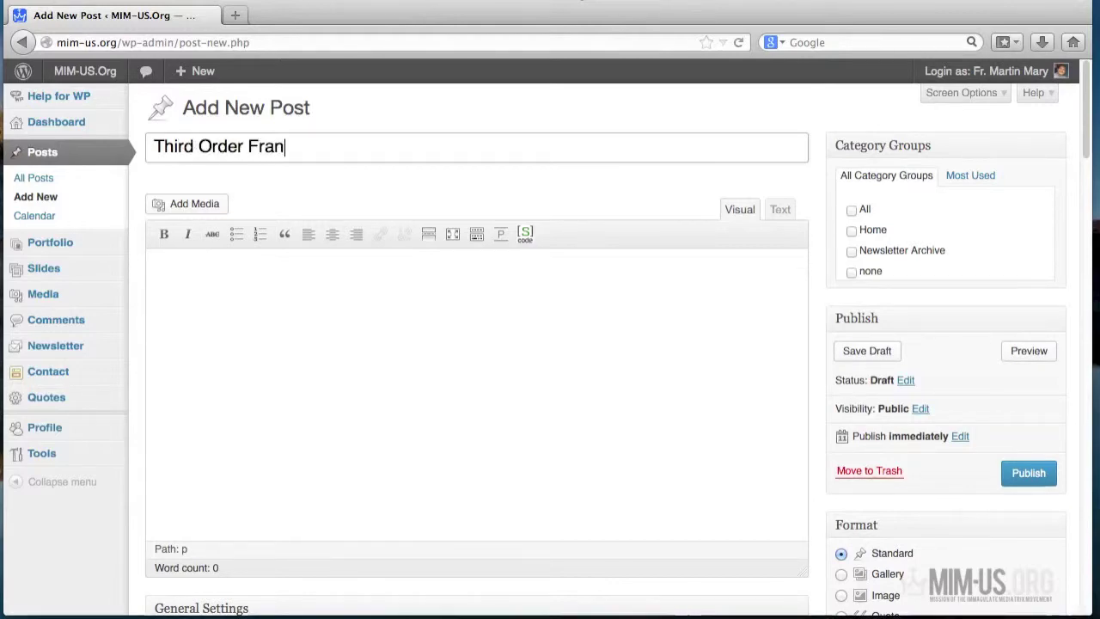
pyautogui.write('cis')
pyautogui.press('BackSpace')
pyautogui.press('BackSpace')
pyautogui.press('BackSpace')
pyautogui.press('BackSpace')
pyautogui.press('BackSpace')
pyautogui.press('BackSpace')
pyautogui.press('BackSpace')
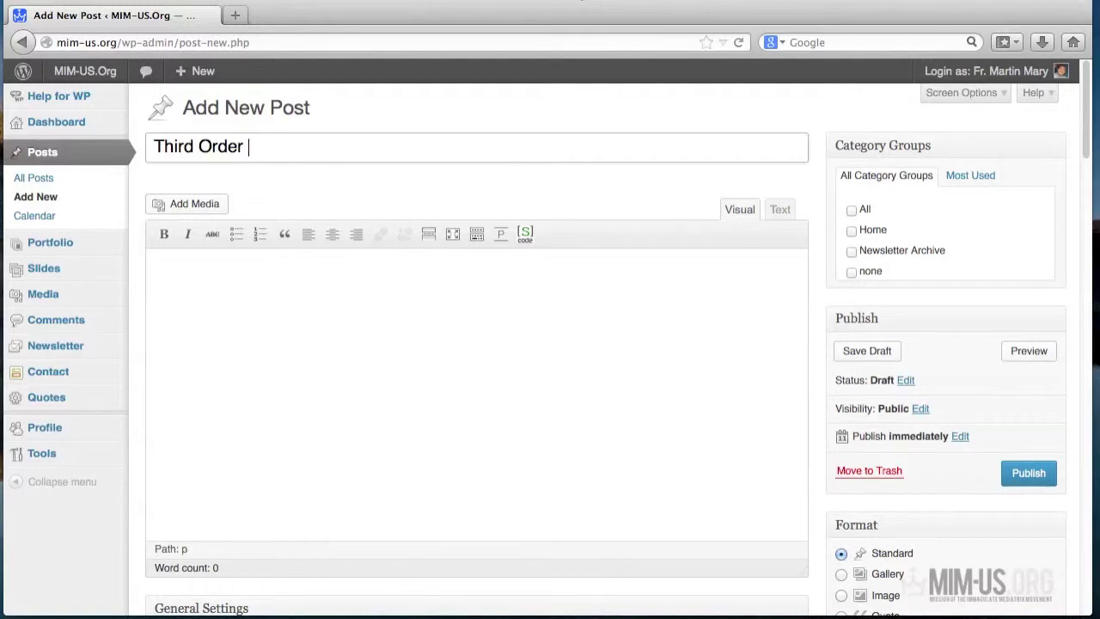
pyautogui.press('BackSpace')
pyautogui.press('BackSpace')
pyautogui.press('BackSpace')
pyautogui.press('BackSpace')
pyautogui.press('BackSpace')
pyautogui.press('BackSpace')
pyautogui.press('BackSpace')
pyautogui.press('BackSpace')
pyautogui.press('BackSpace')
pyautogui.press('BackSpace')
pyautogui.press('BackSpace')
pyautogui.press('BackSpace')
pyautogui.write('Fra')
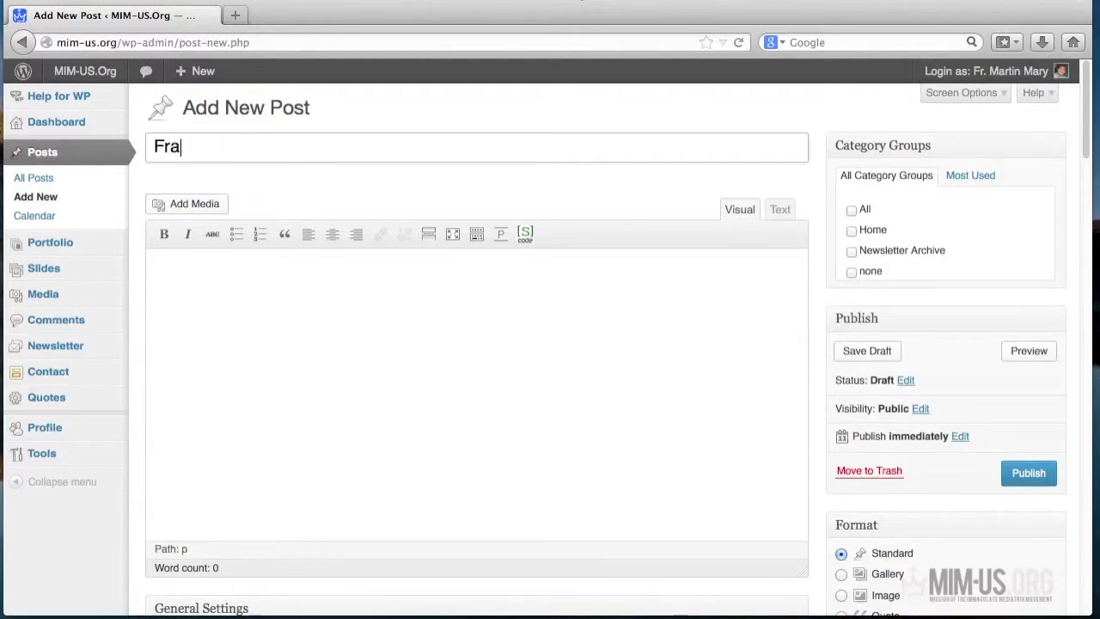
pyautogui.write('nciscan T')
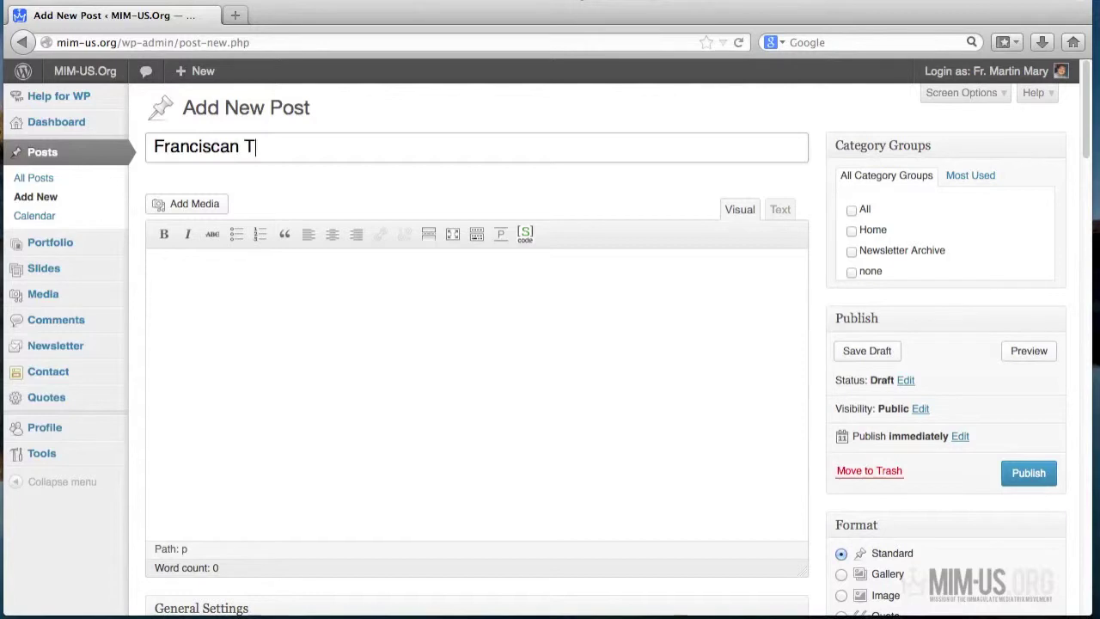
pyautogui.write('hird Order i')
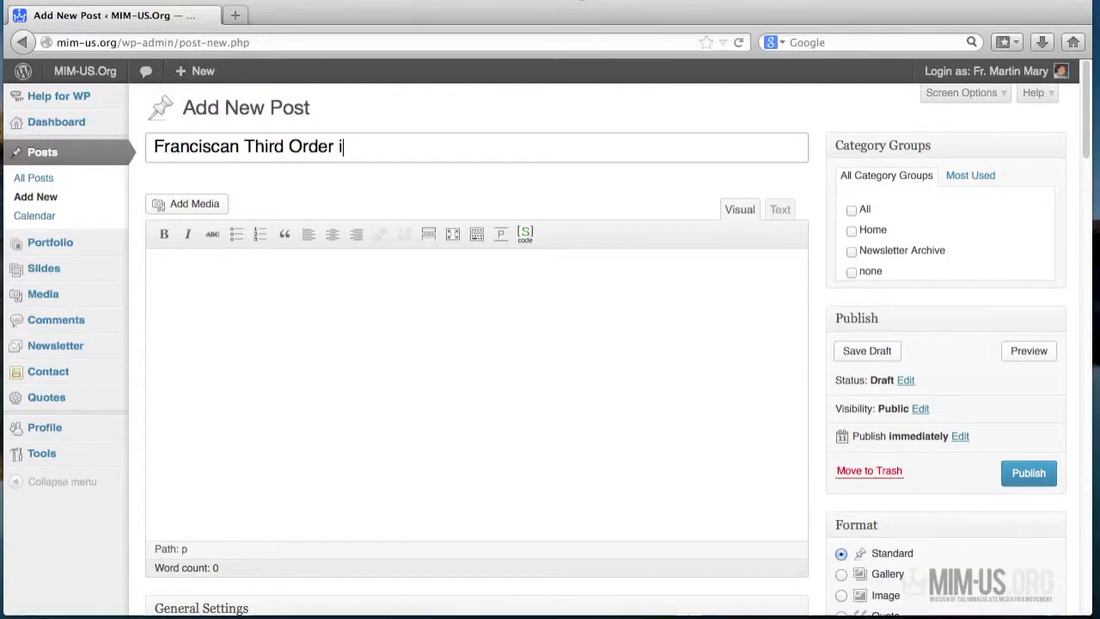
pyautogui.write('n the Church')
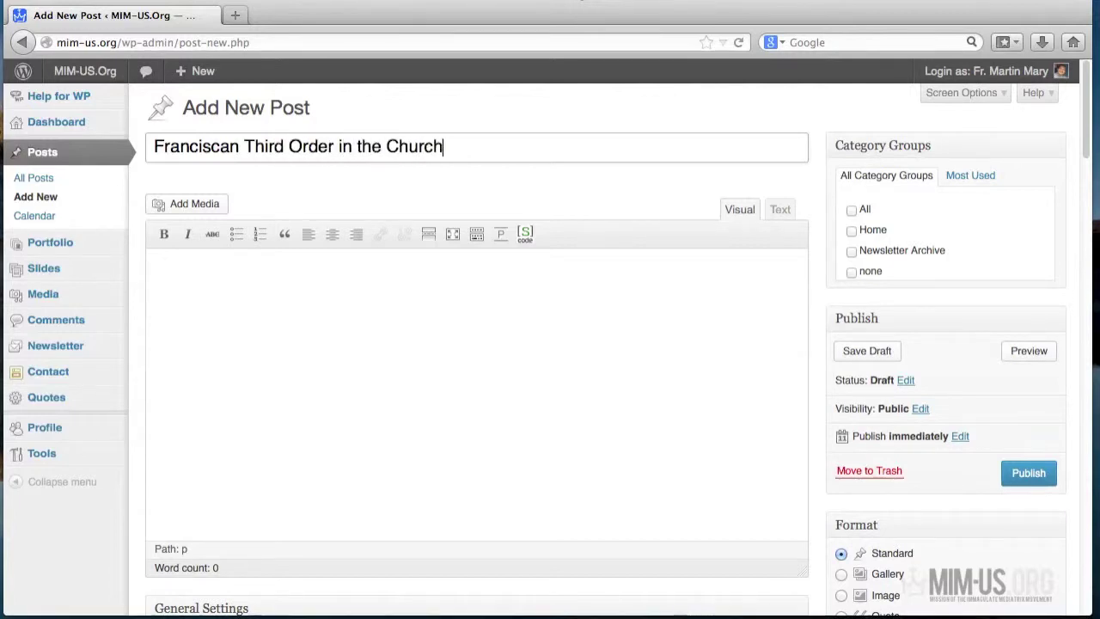
pyautogui.click(271, 294)
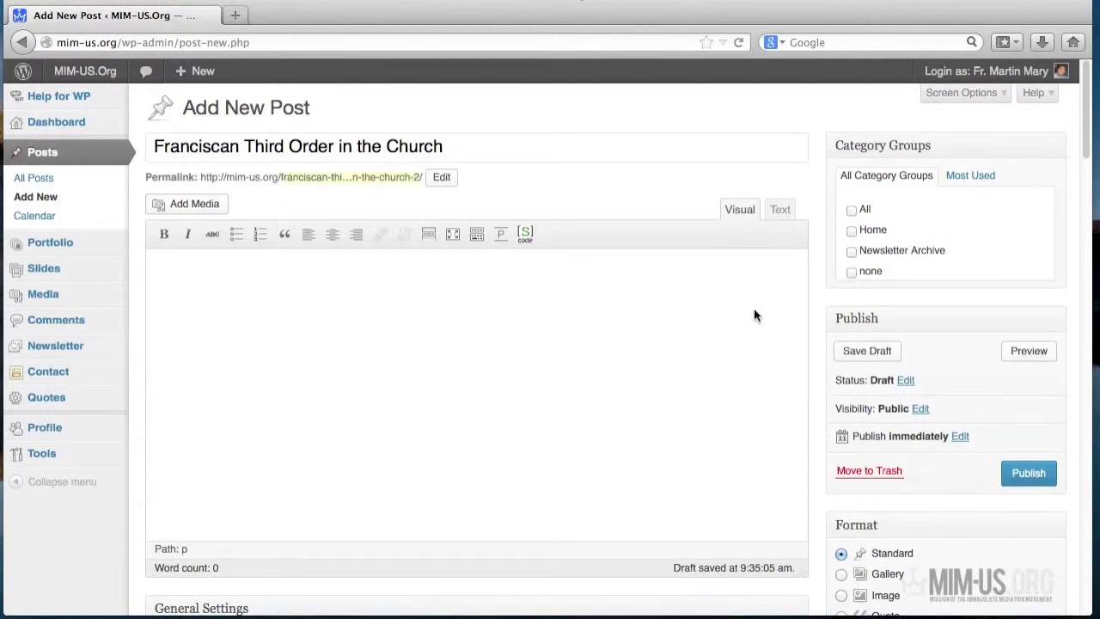
# - Toggle the editor between Text and Visual views, ending on Visual, so the draft autosaves
pyautogui.click(782, 215)
pyautogui.click(737, 214)
pyautogui.click(781, 212)
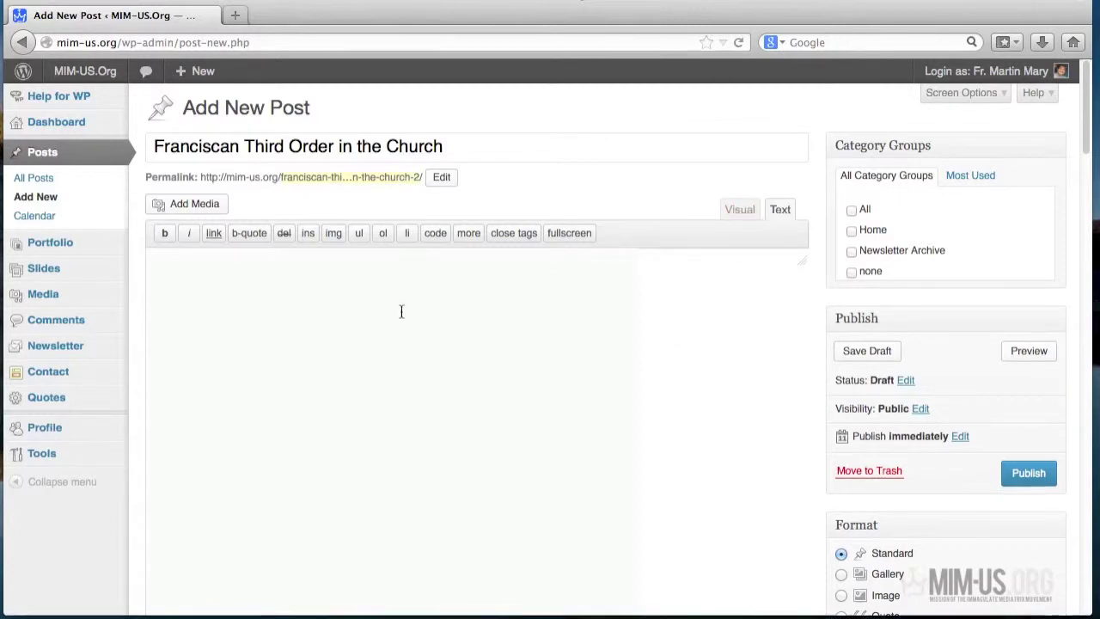
pyautogui.click(739, 212)
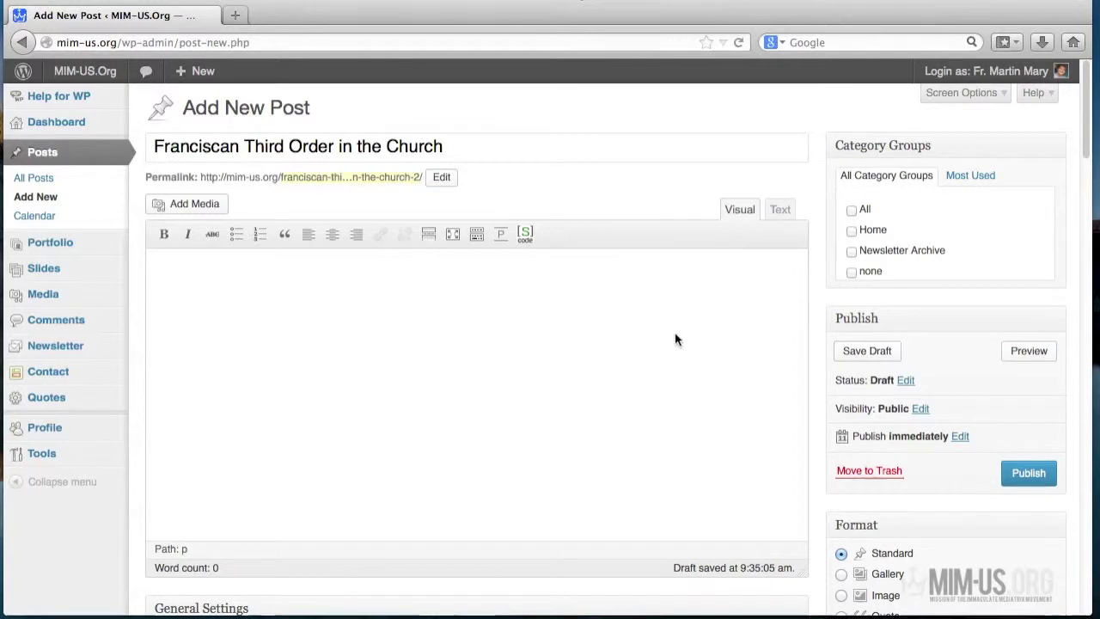
pyautogui.click(290, 311)
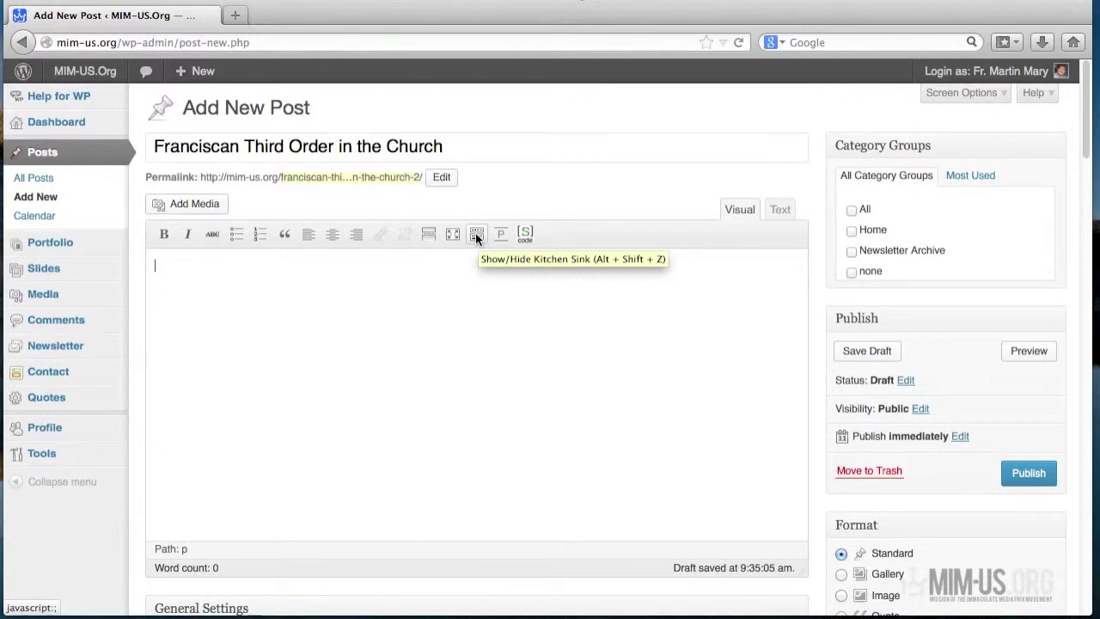
# - Reveal the Kitchen Sink toolbar row and bring up the Paste from Word window
pyautogui.click(475, 233)
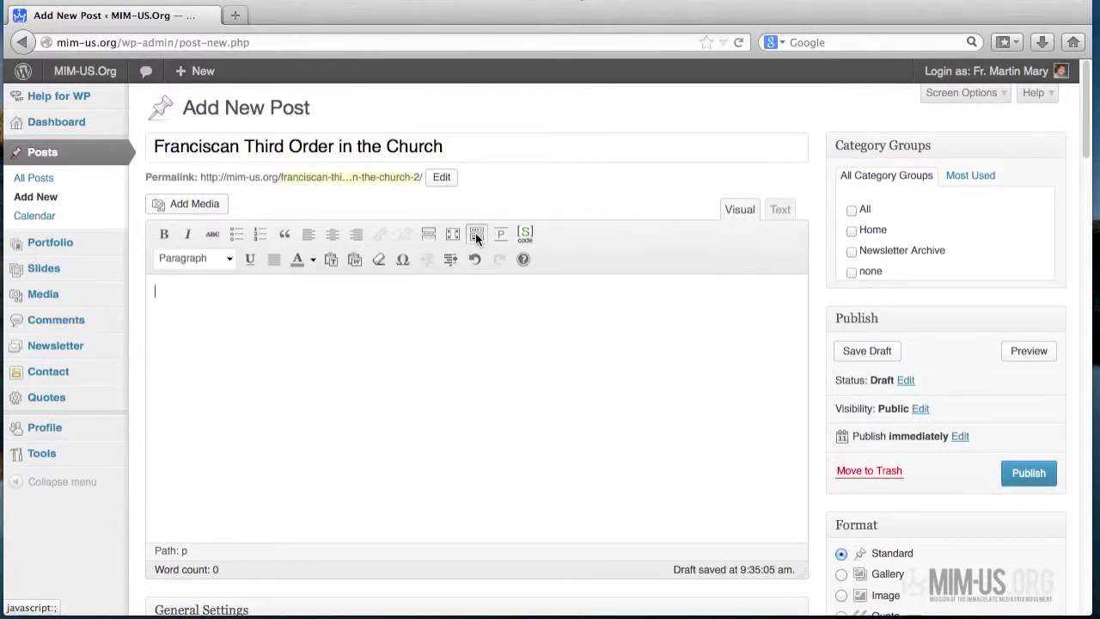
pyautogui.click(475, 233)
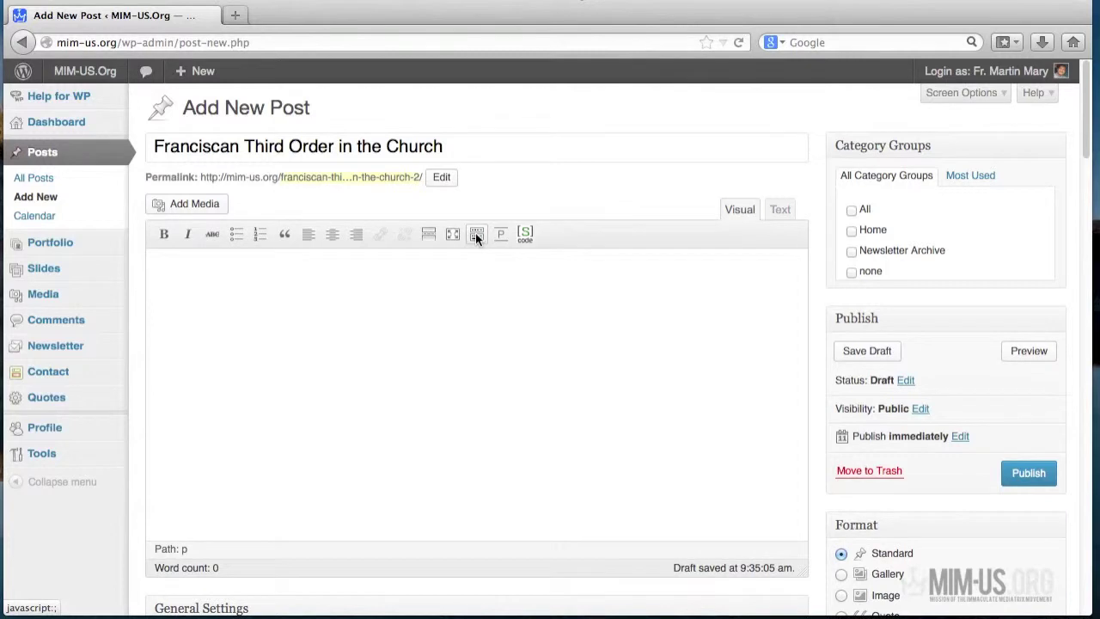
pyautogui.click(475, 233)
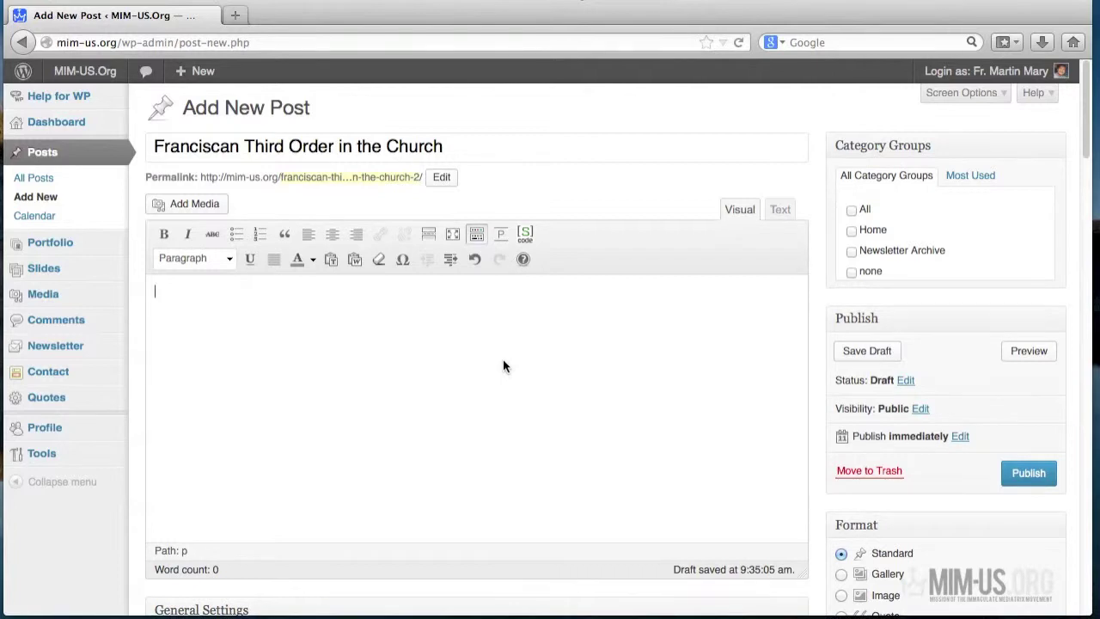
pyautogui.click(358, 261)
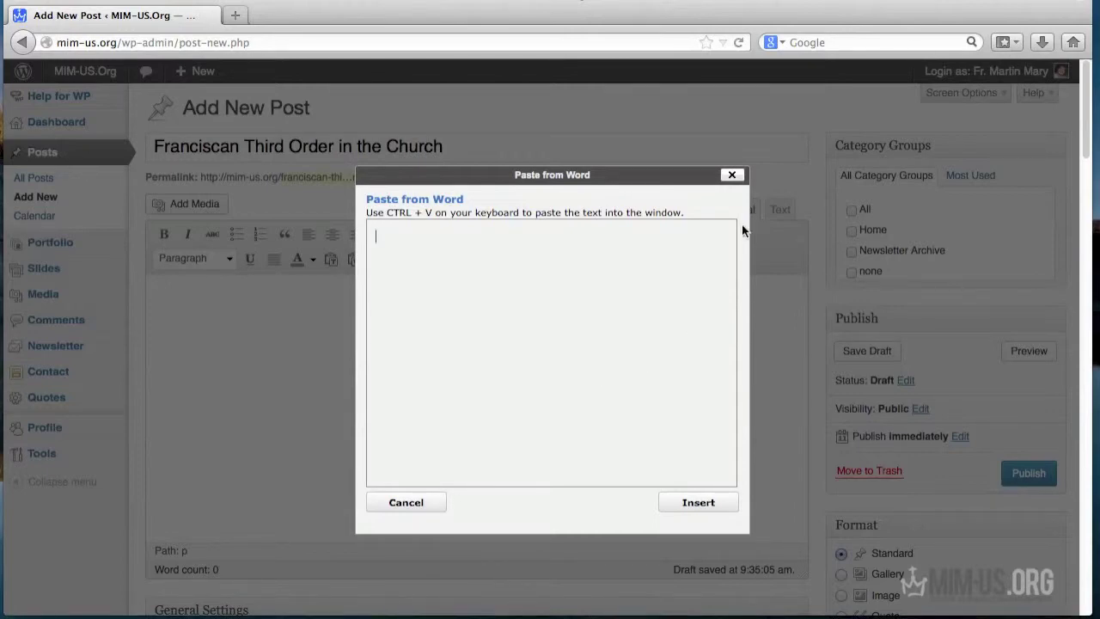
# - Copy the whole article text from the Untitled 2 text window
pyautogui.click(732, 176)
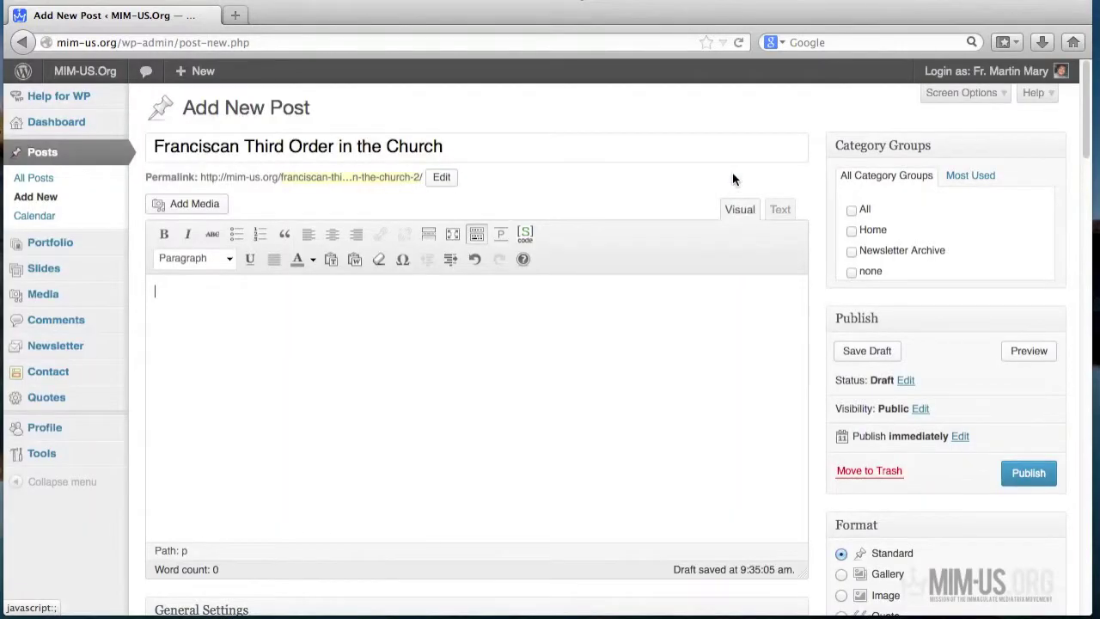
pyautogui.click(330, 260)
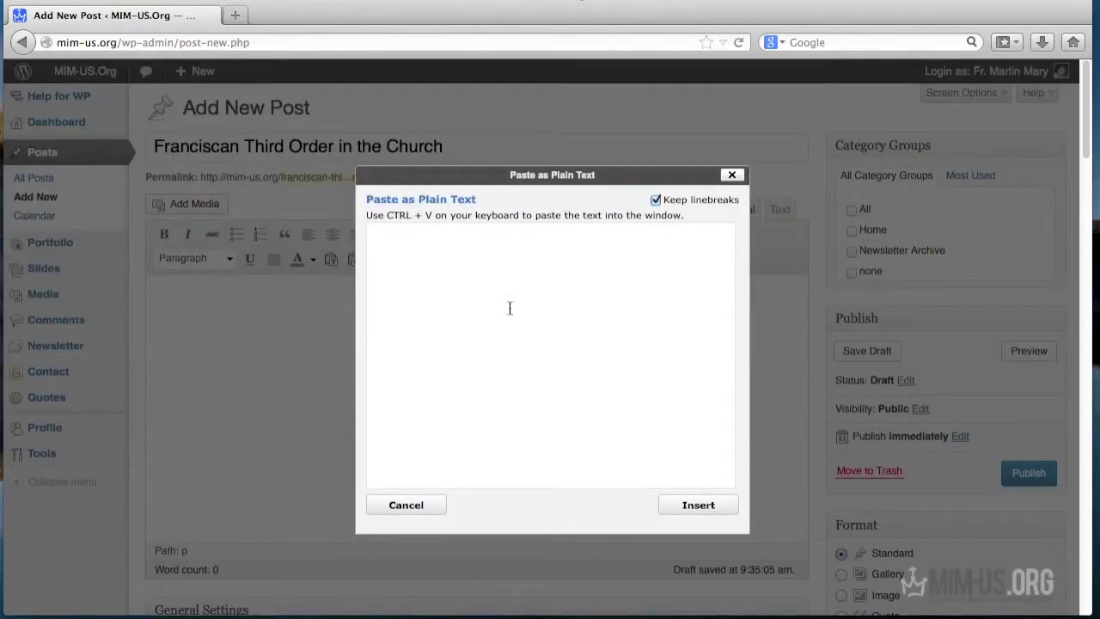
pyautogui.click(731, 174)
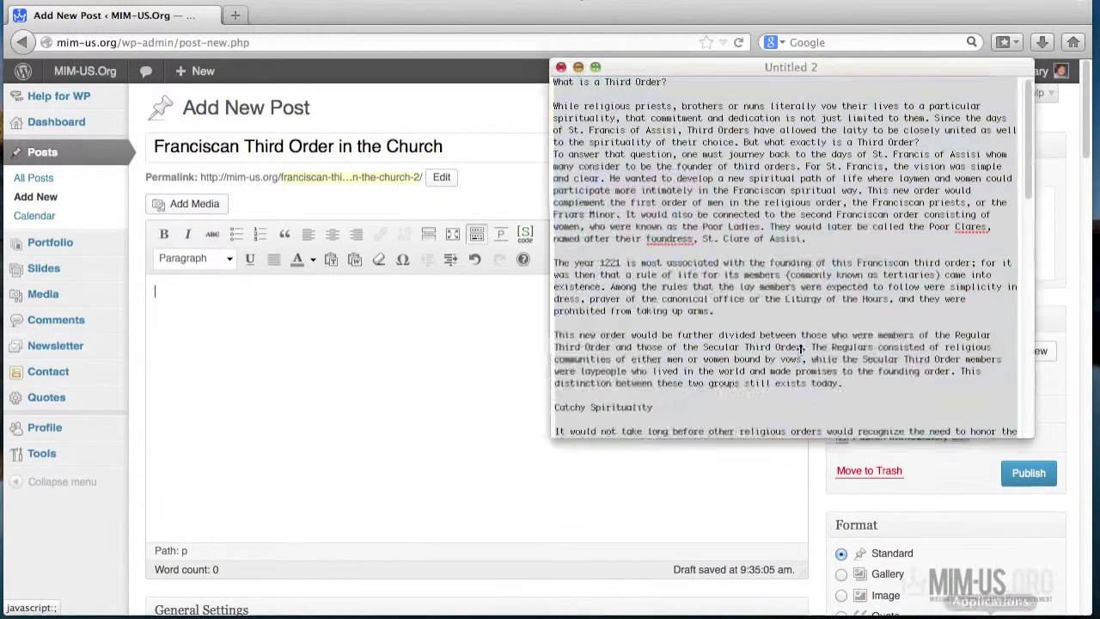
pyautogui.click(780, 246)
pyautogui.click(780, 249)
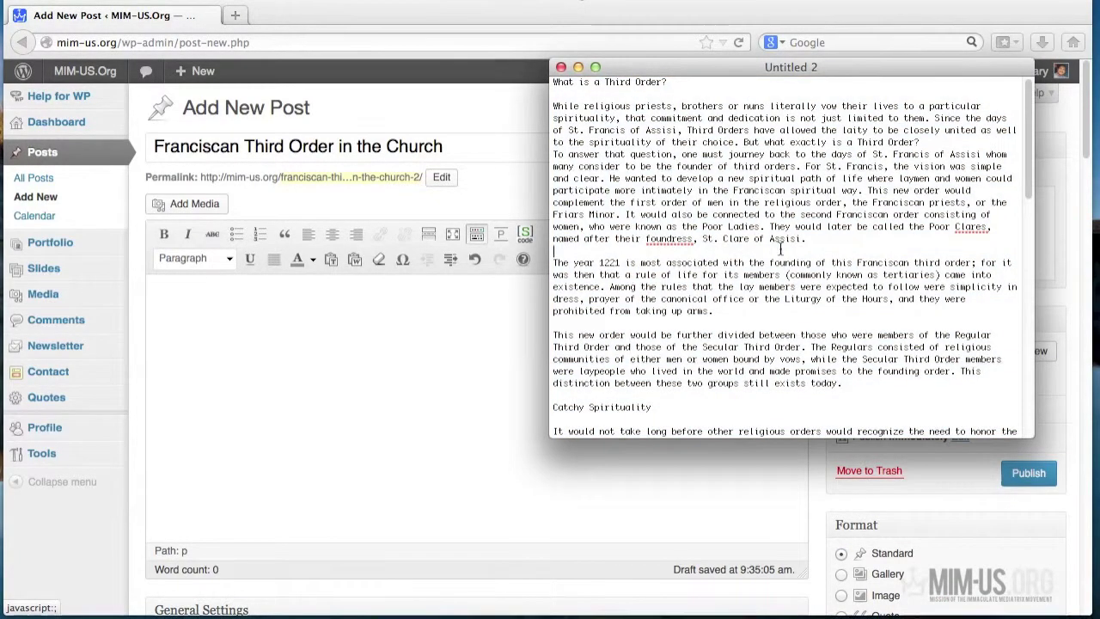
pyautogui.press('super+a')
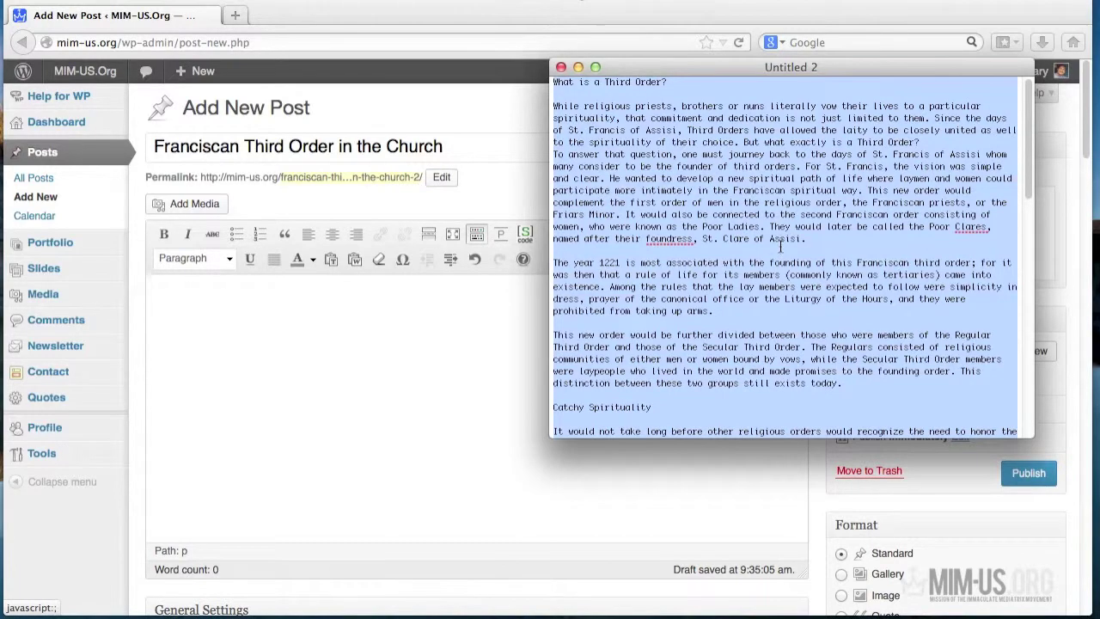
# - Paste the copied article into the Paste as Plain Text window
pyautogui.click(432, 436)
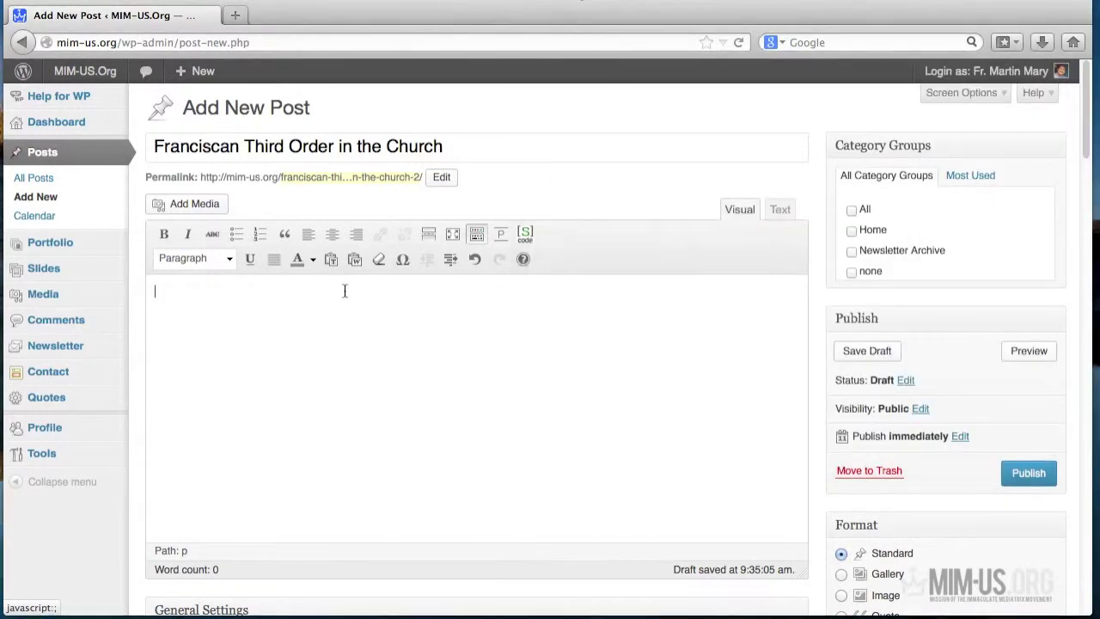
pyautogui.click(333, 264)
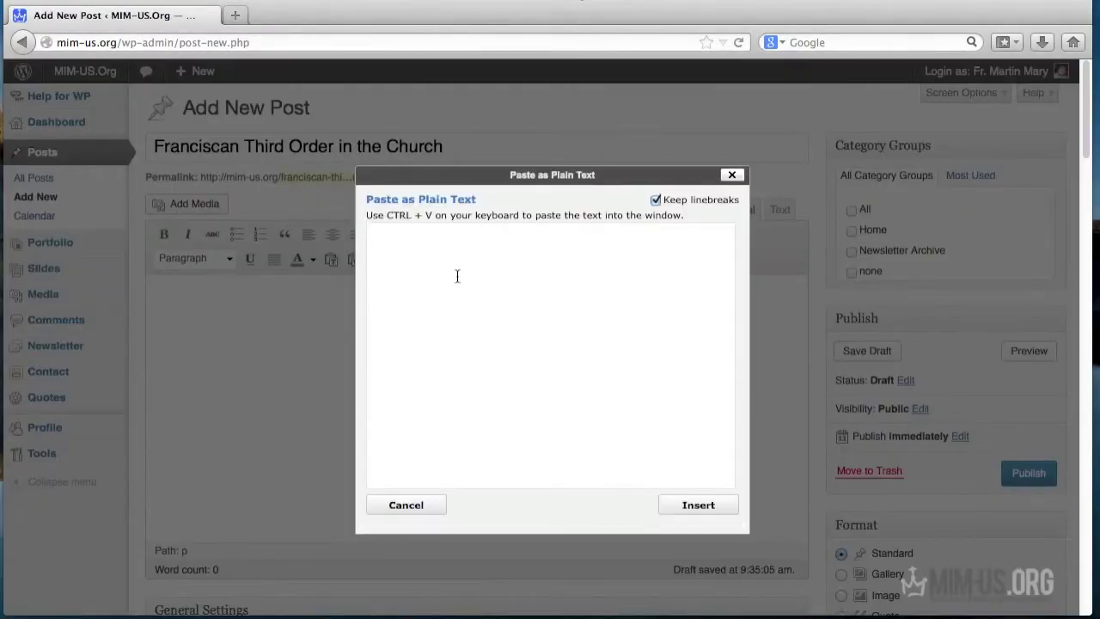
pyautogui.click(457, 275)
pyautogui.hotkey('ctrl', 'v')
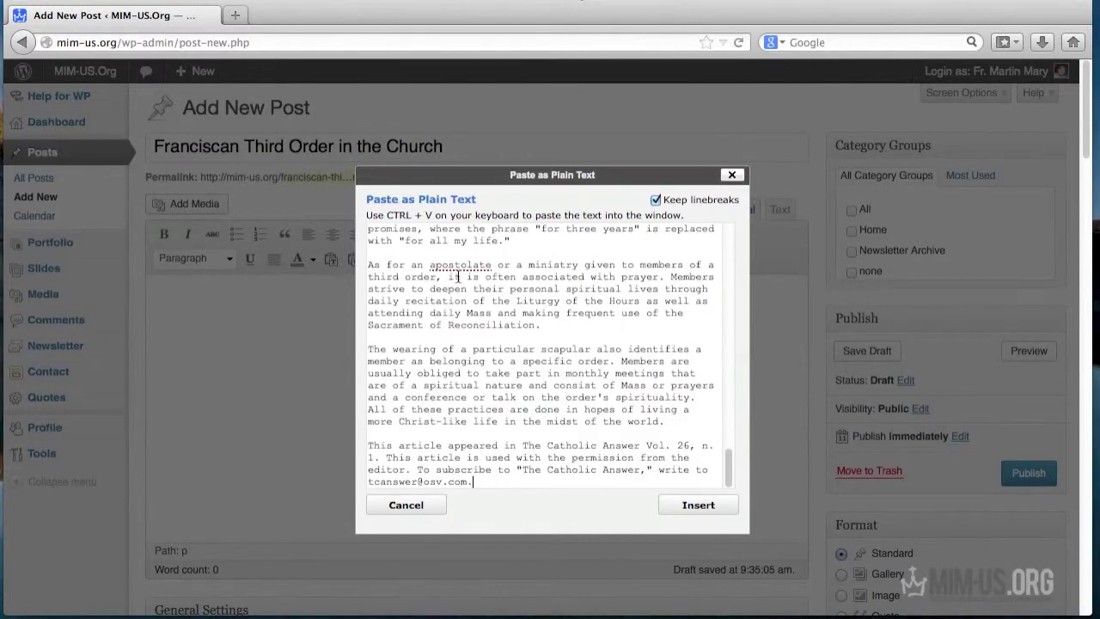
# - Insert the pasted article and remove the blank line below 'What is a Third Order?'
pyautogui.click(687, 505)
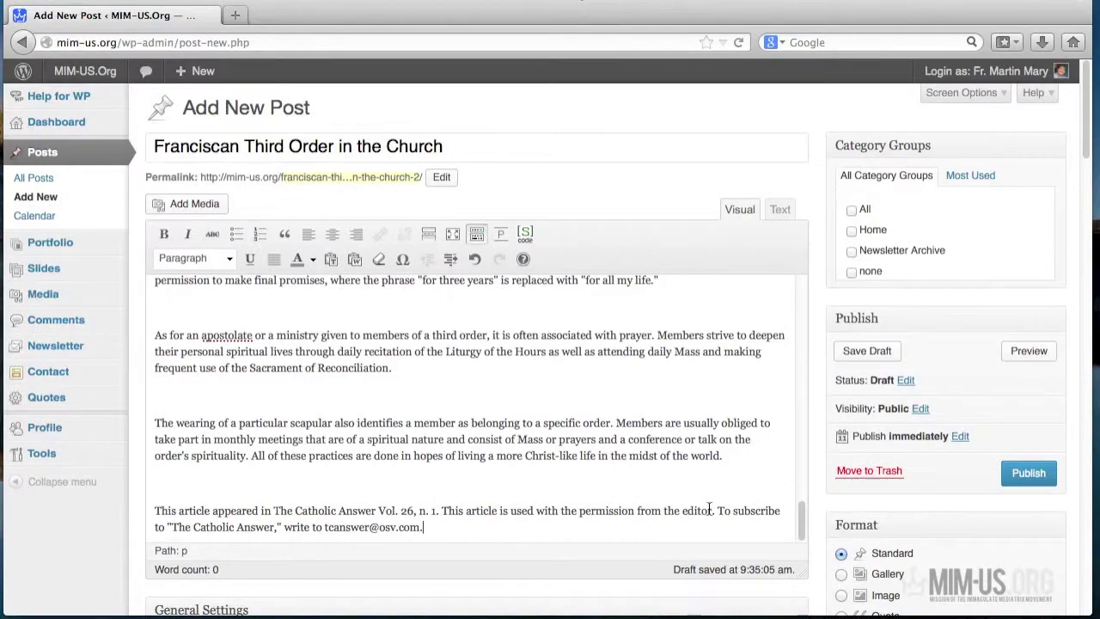
pyautogui.scroll(10, 694, 452)
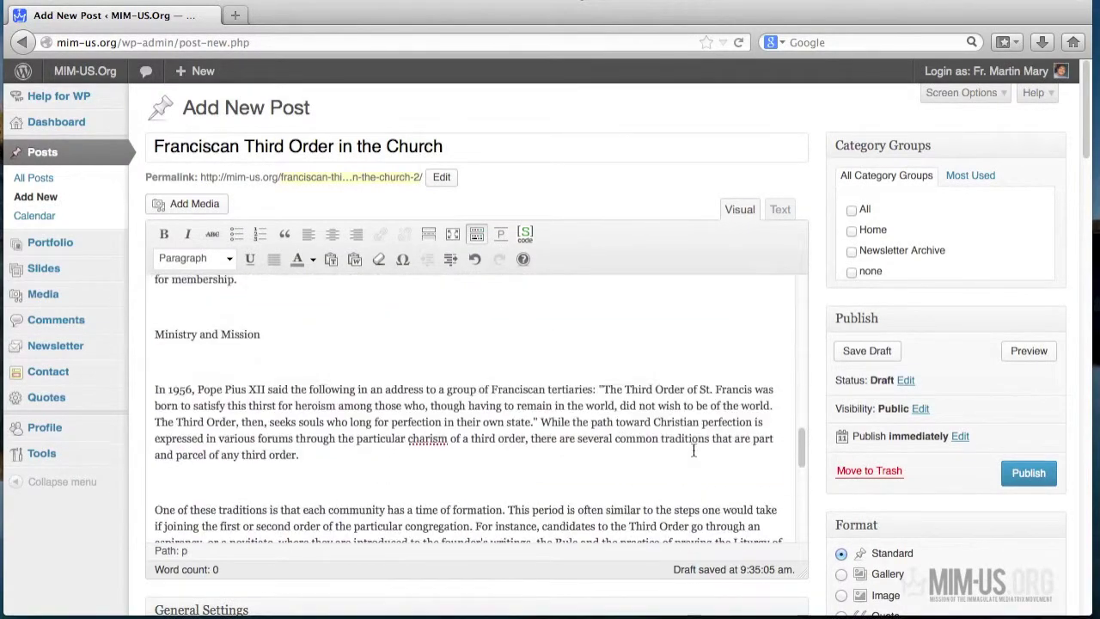
pyautogui.scroll(10, 709, 436)
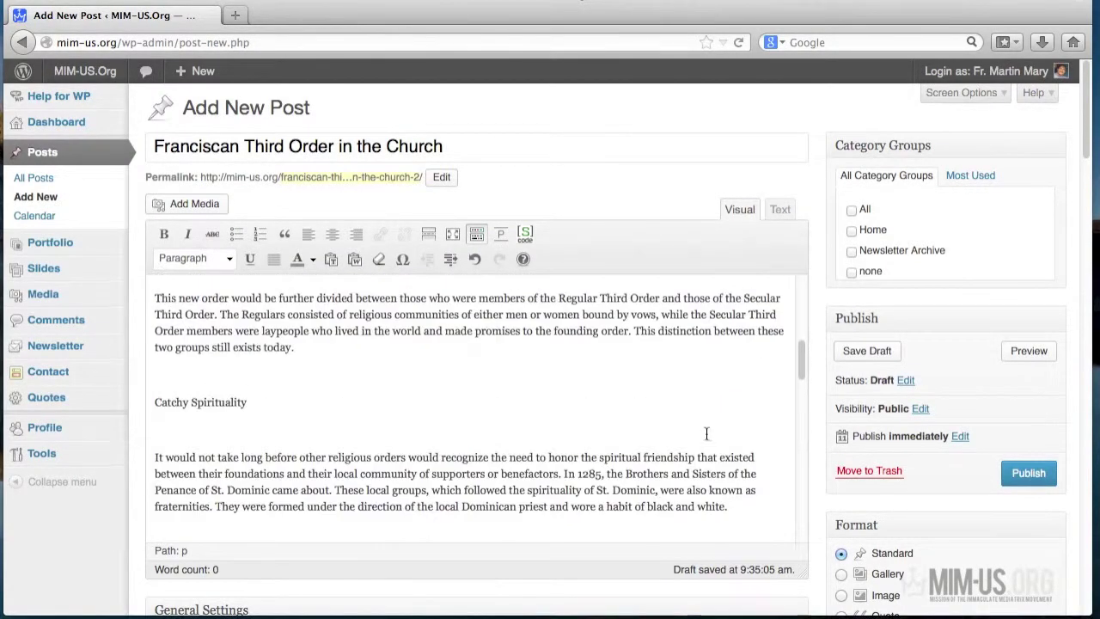
pyautogui.scroll(4, 706, 432)
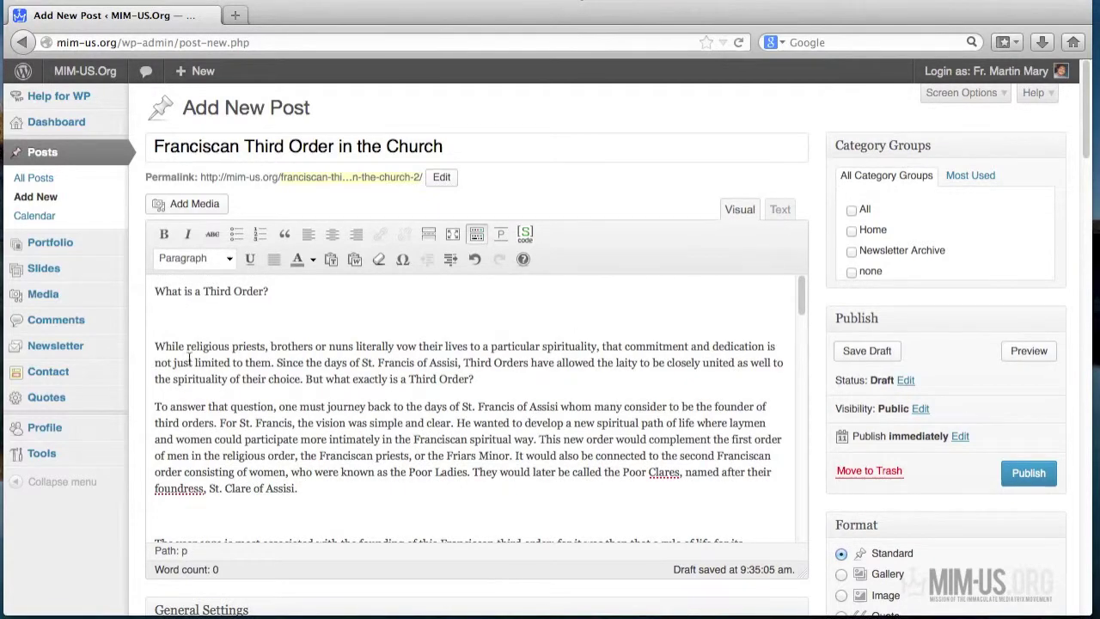
pyautogui.press('BackSpace')
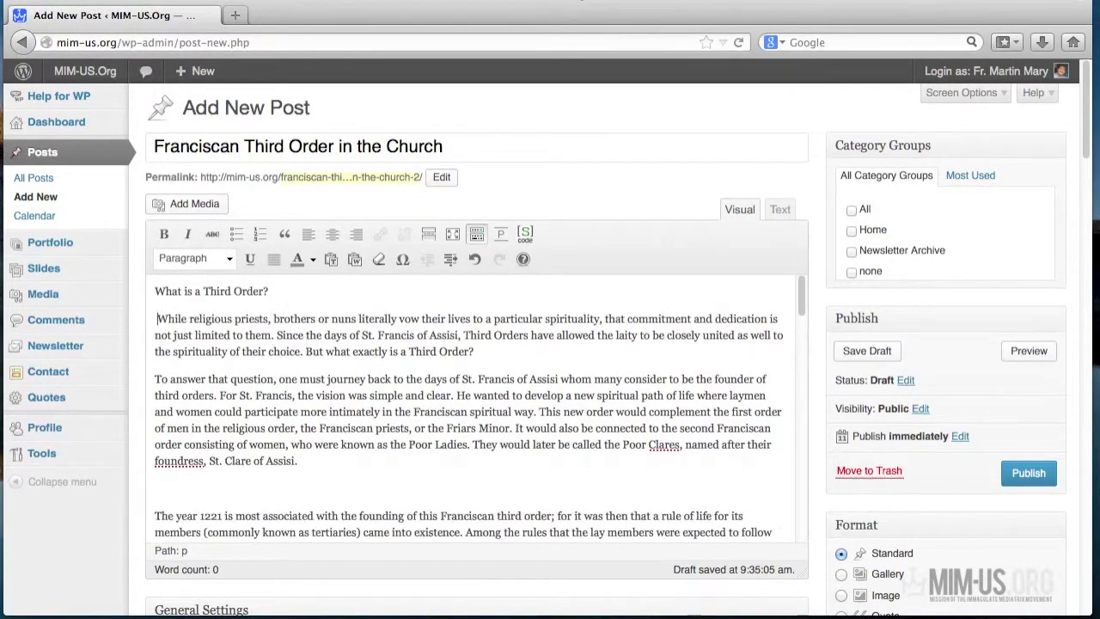
# - Remove empty lines above The year 1221, This new order, Catchy Spirituality and It would not take long
pyautogui.scroll(-1, 212, 460)
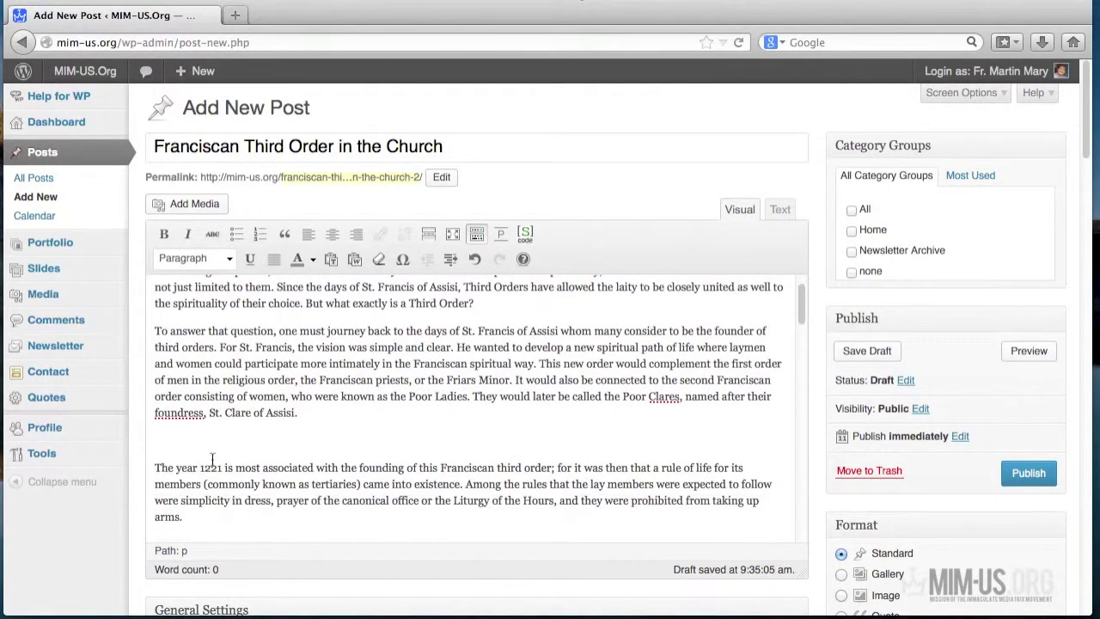
pyautogui.click(156, 467)
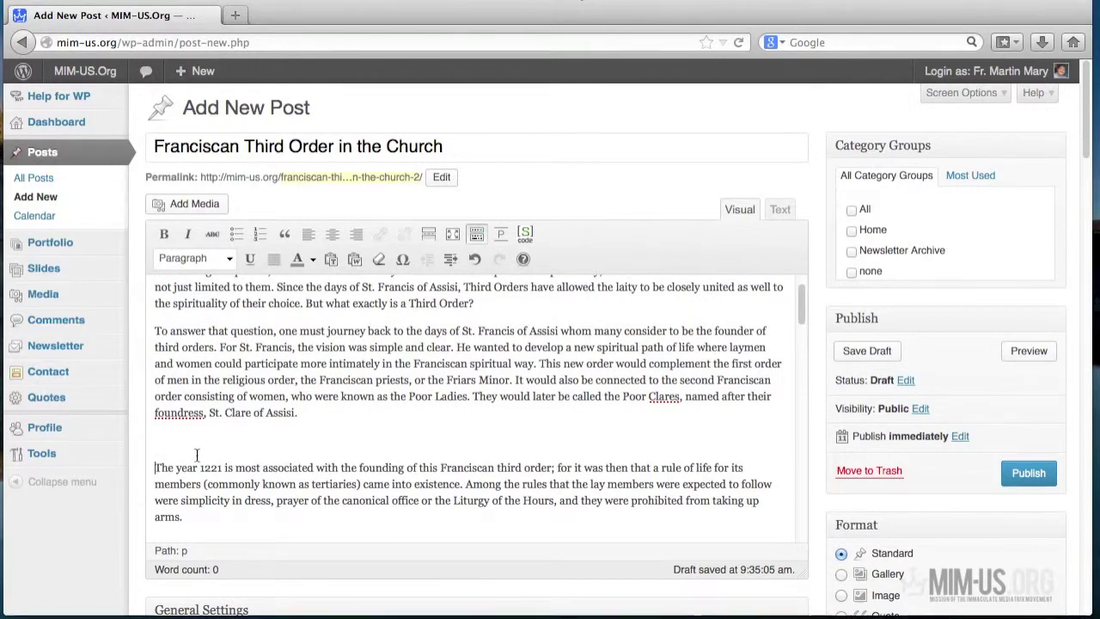
pyautogui.press('BackSpace')
pyautogui.scroll(-1, 162, 475)
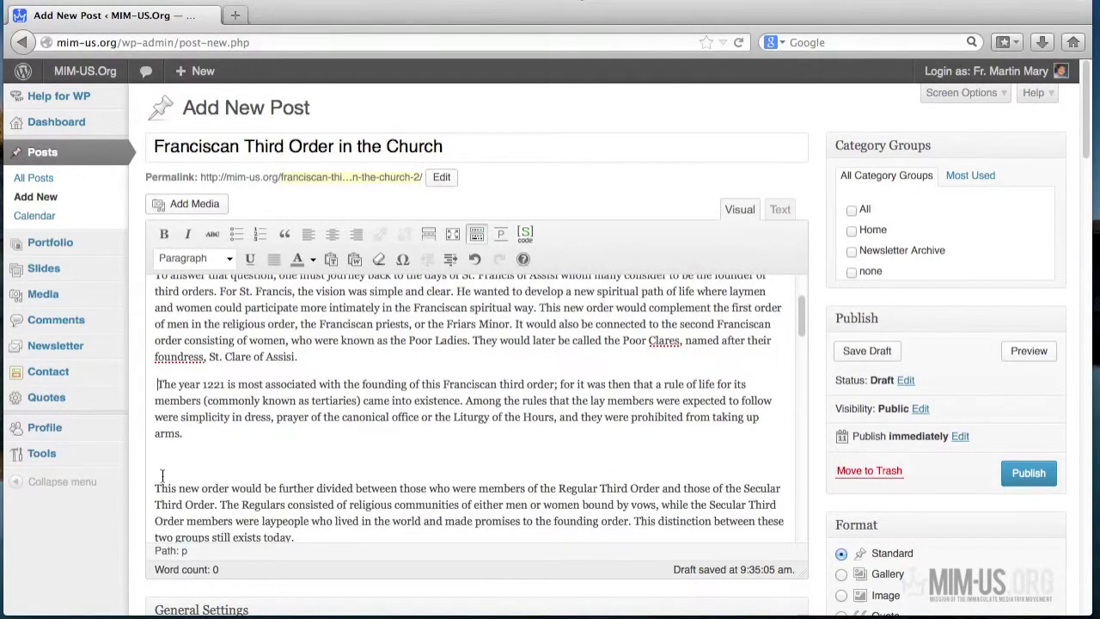
pyautogui.click(155, 487)
pyautogui.press('BackSpace')
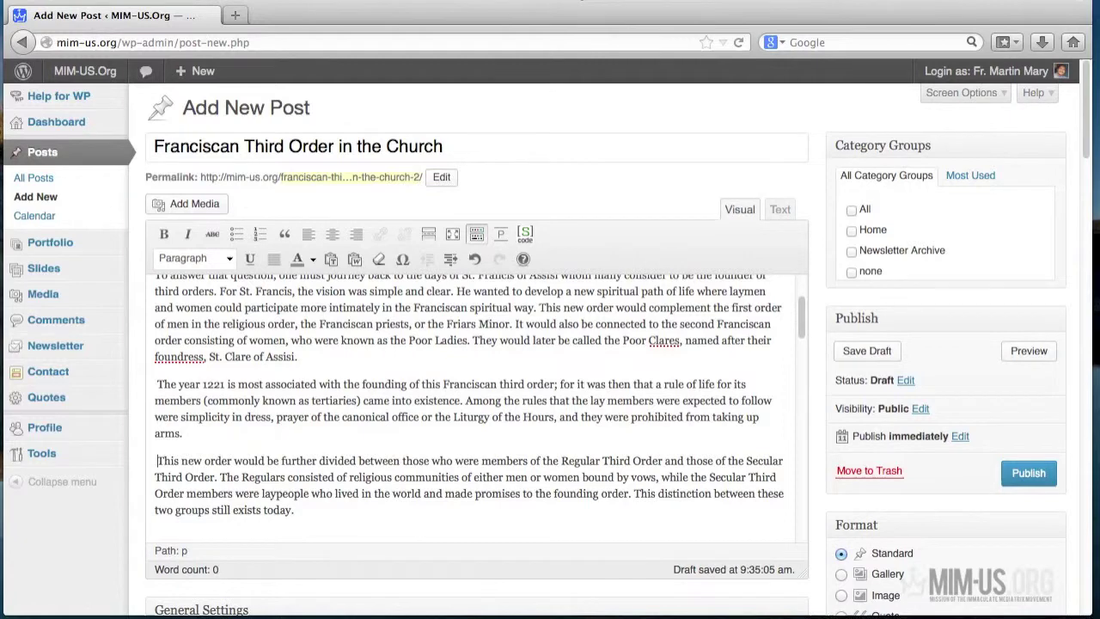
pyautogui.scroll(-1, 158, 486)
pyautogui.scroll(-2, 158, 482)
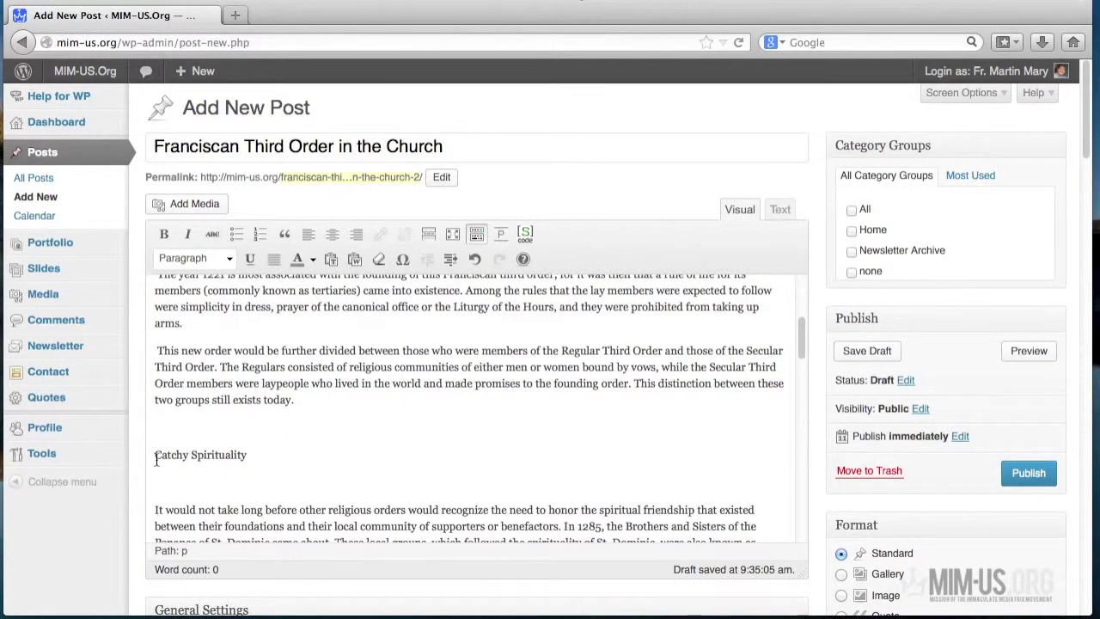
pyautogui.click(156, 456)
pyautogui.press('BackSpace')
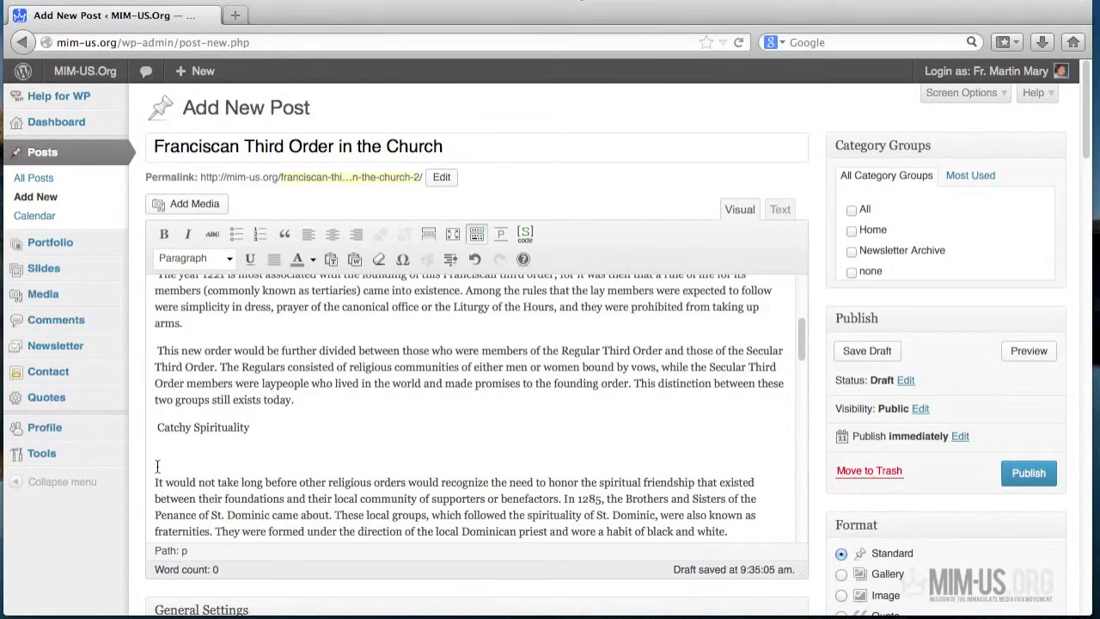
pyautogui.click(157, 481)
pyautogui.press('BackSpace')
# - Remove empty lines around the Mount Carmel, Pope Pius quote, Ministry and Mission and One of these traditions paragraphs
pyautogui.scroll(-2, 256, 483)
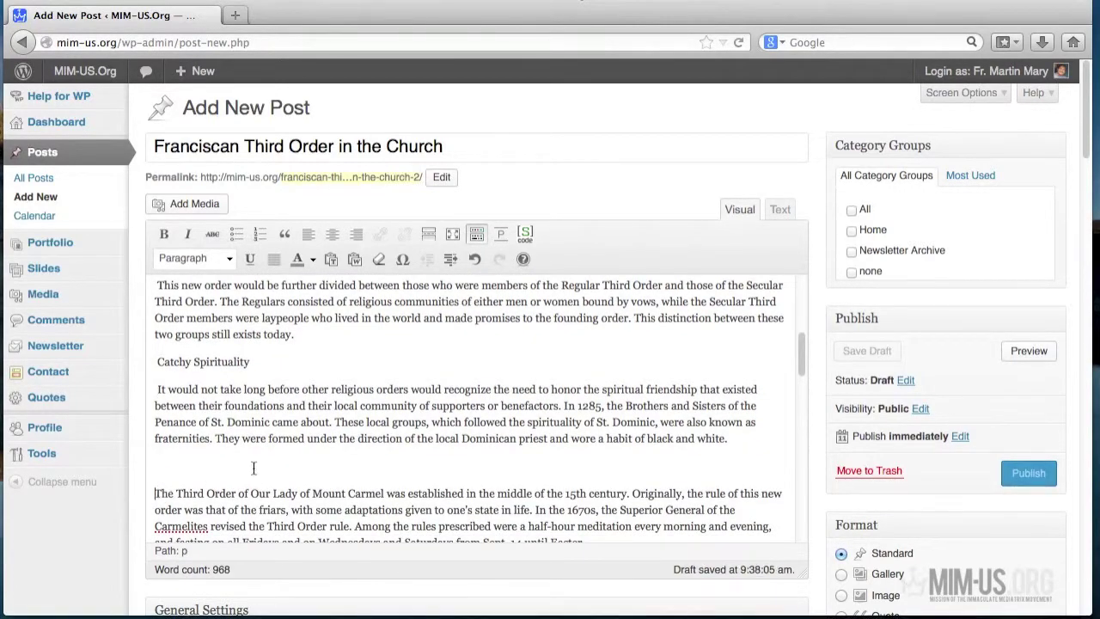
pyautogui.click(156, 492)
pyautogui.press('BackSpace')
pyautogui.scroll(-4, 260, 464)
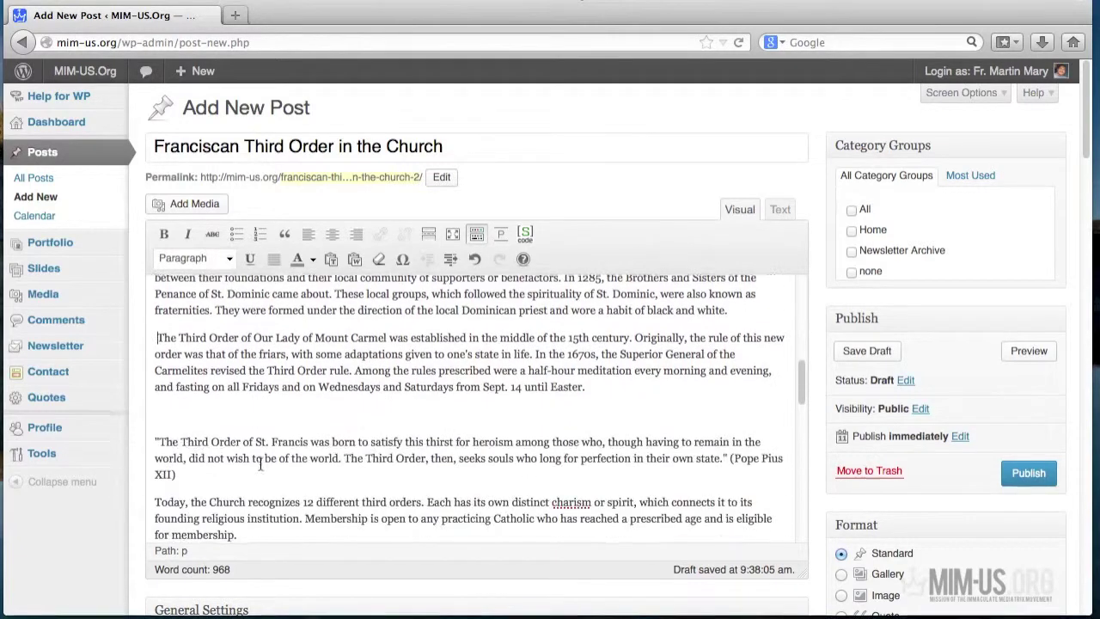
pyautogui.click(157, 441)
pyautogui.press('BackSpace')
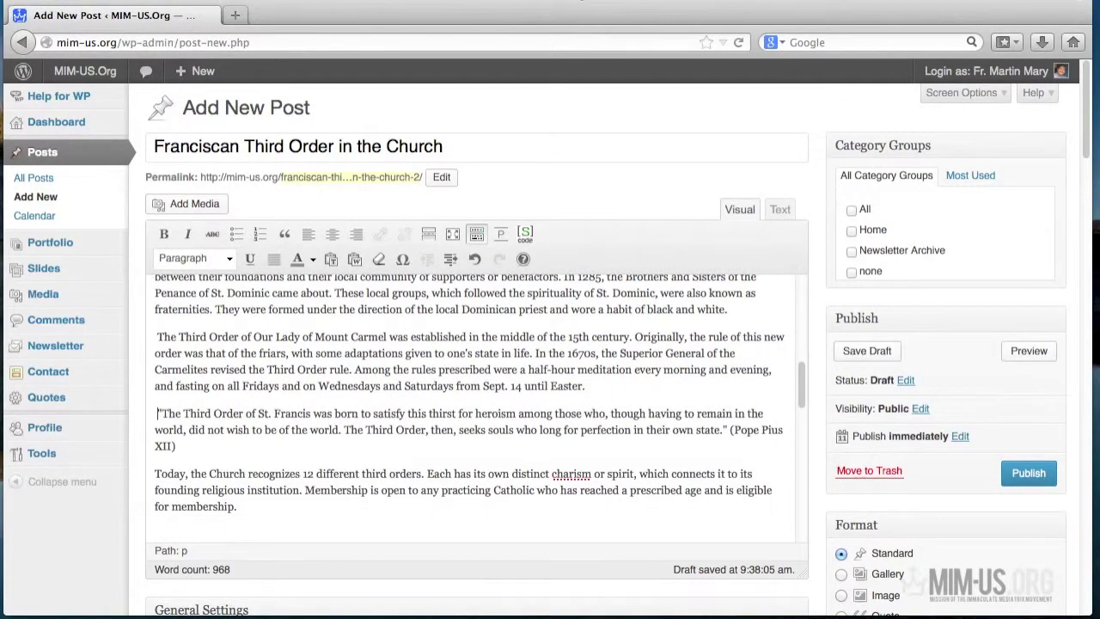
pyautogui.scroll(-3, 310, 440)
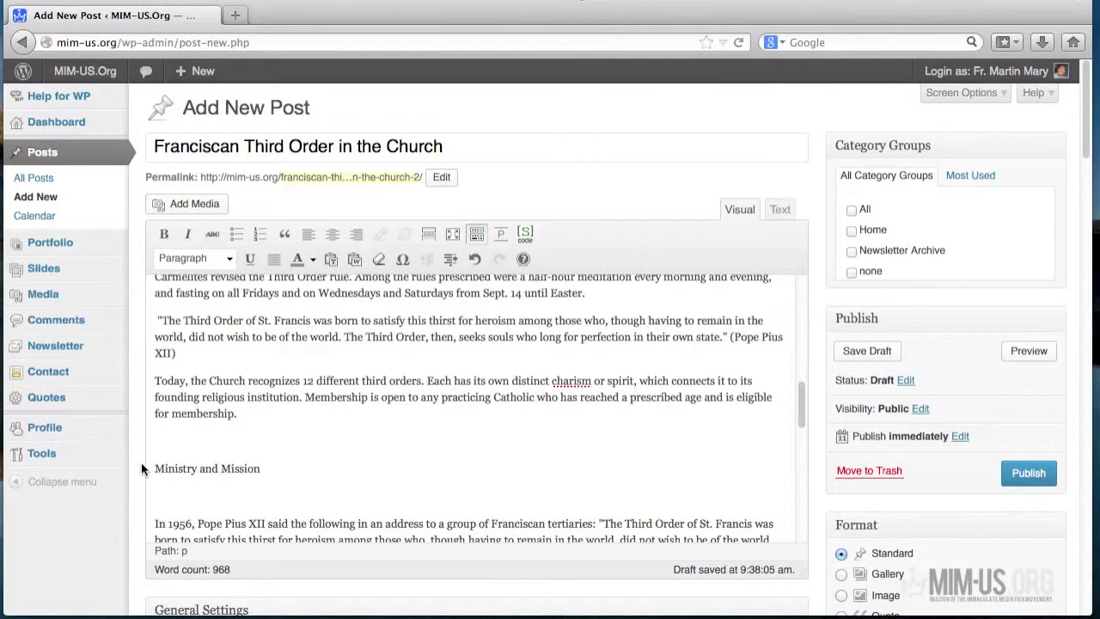
pyautogui.press('BackSpace')
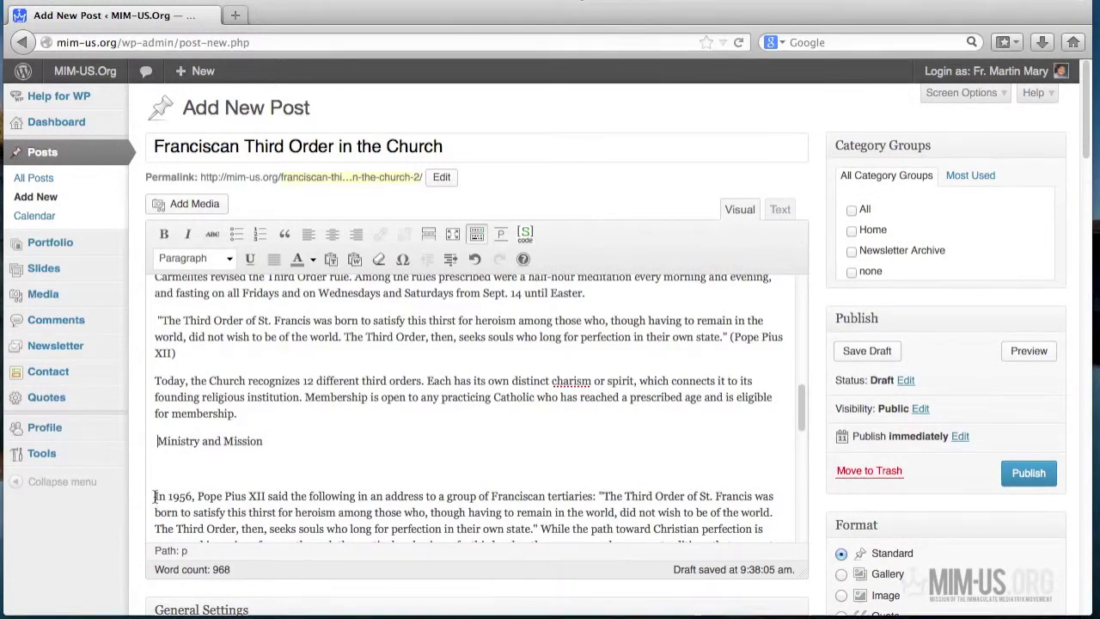
pyautogui.press('BackSpace')
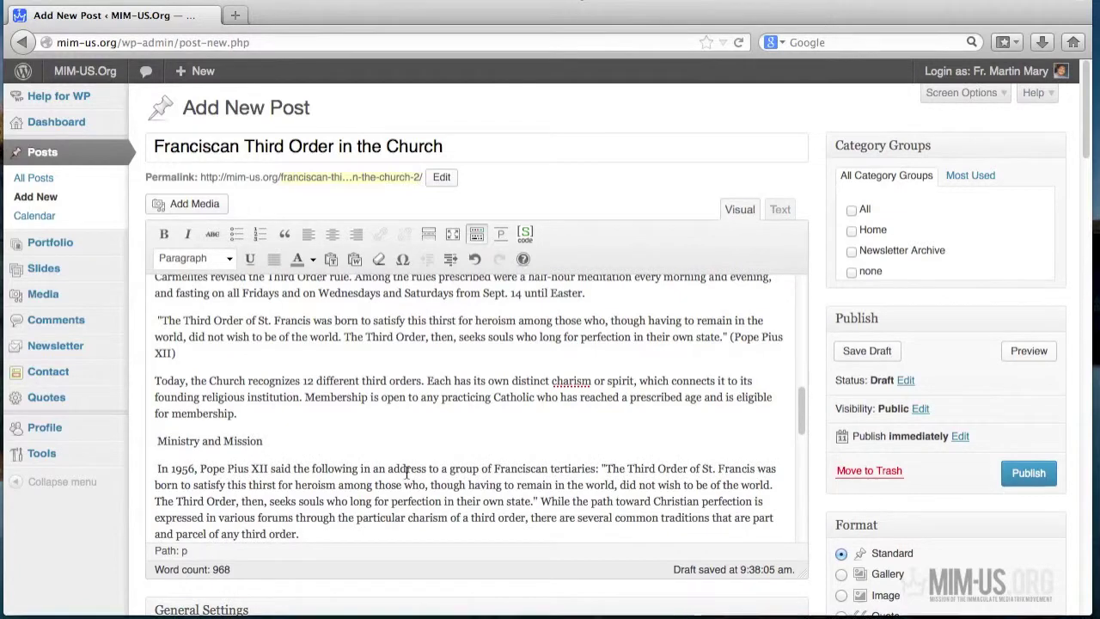
pyautogui.scroll(-4, 404, 466)
pyautogui.click(165, 464)
pyautogui.press('Return')
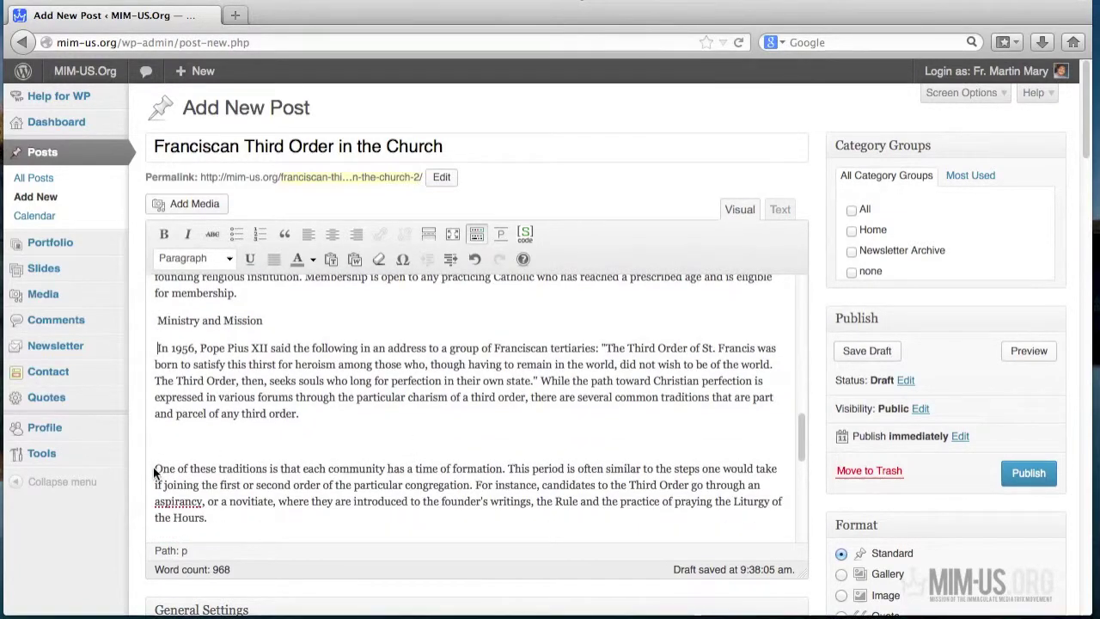
pyautogui.press('BackSpace')
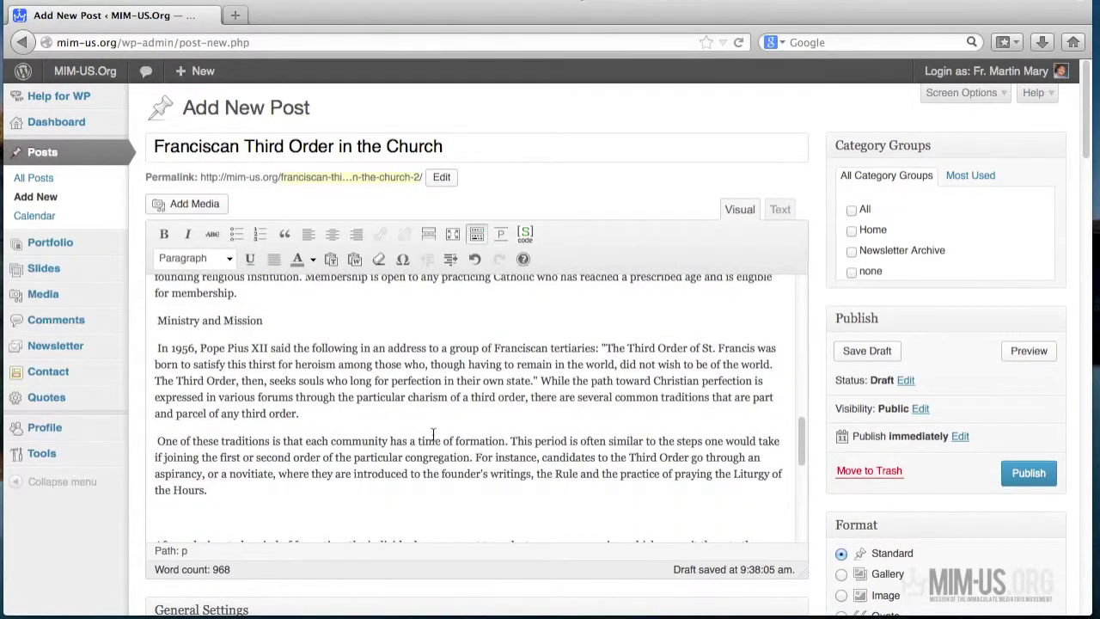
# - Remove empty lines above After a designated period, As for an apostolate and The wearing paragraphs
pyautogui.scroll(-3, 433, 434)
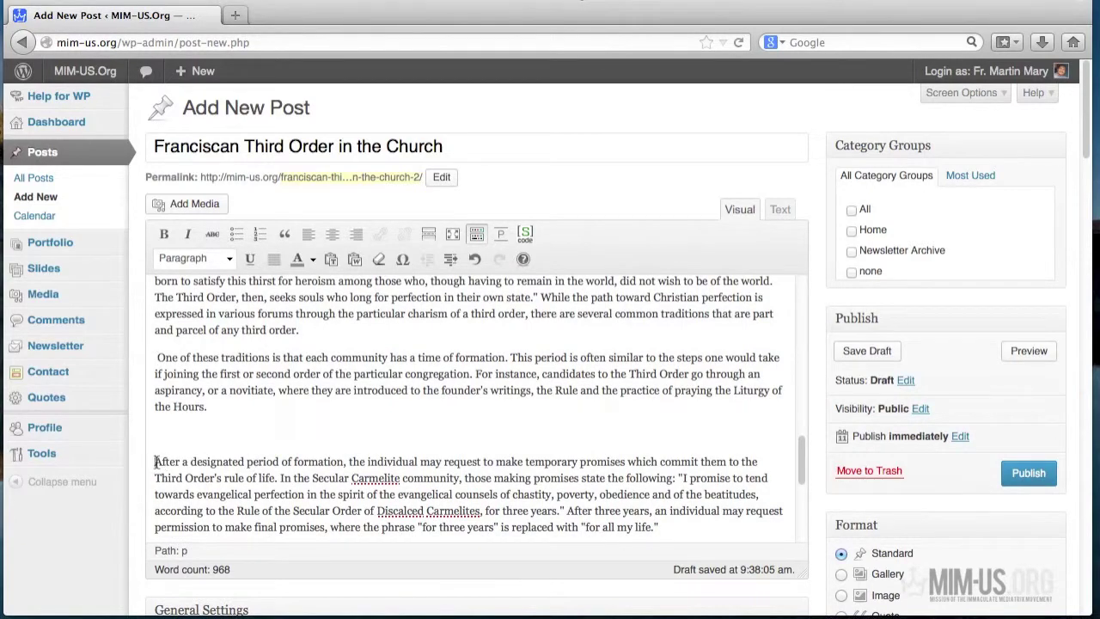
pyautogui.press('BackSpace')
pyautogui.scroll(-5, 216, 422)
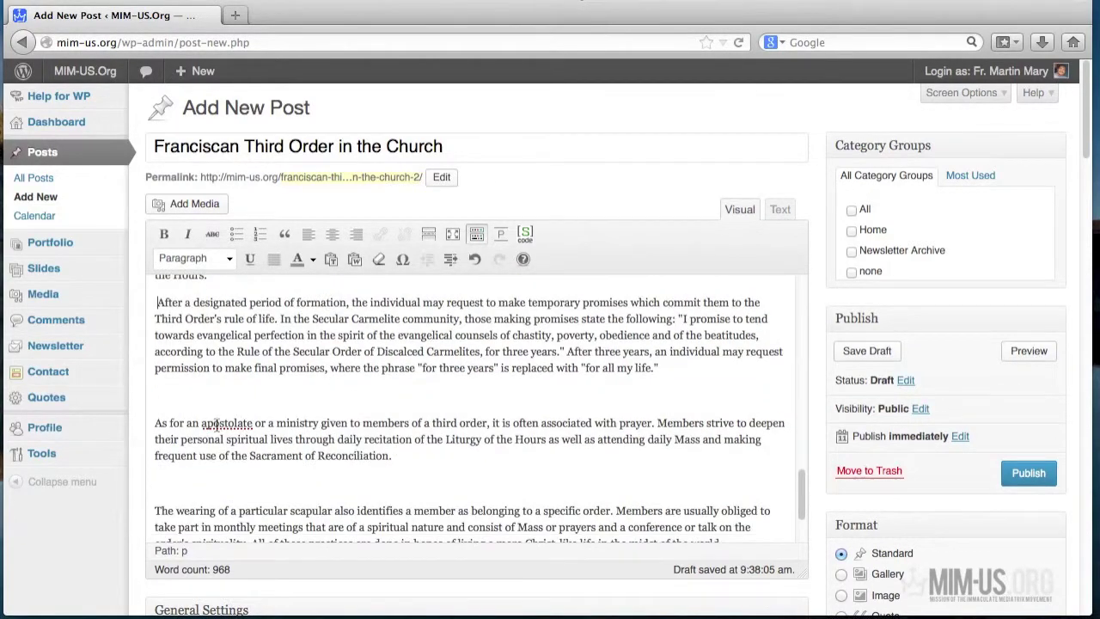
pyautogui.click(154, 423)
pyautogui.press('BackSpace')
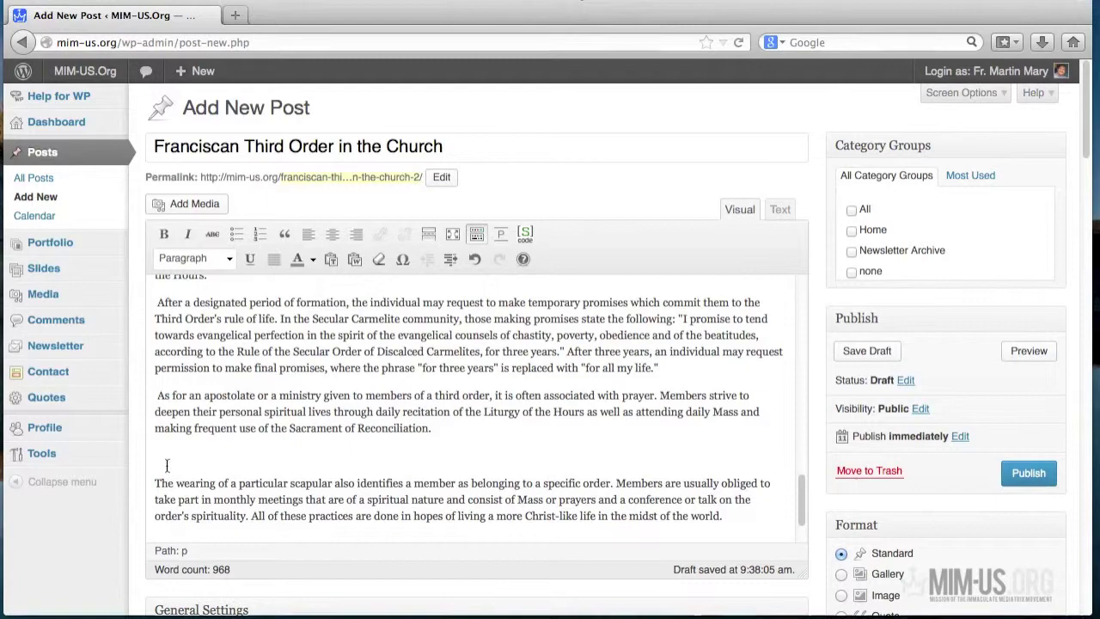
pyautogui.click(154, 483)
pyautogui.press('BackSpace')
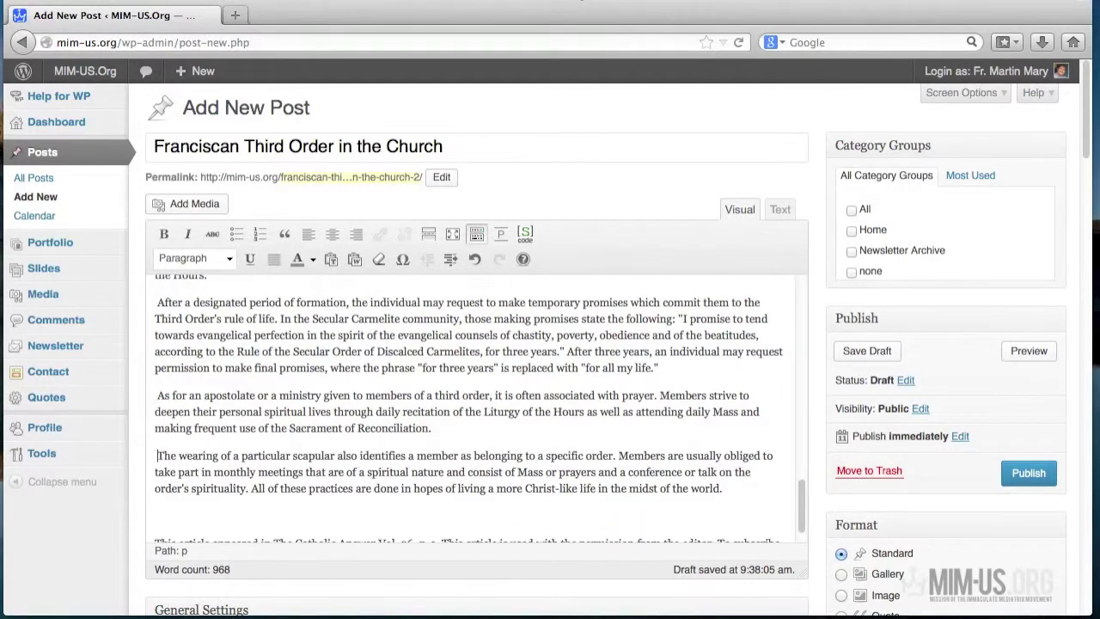
pyautogui.scroll(20, 506, 502)
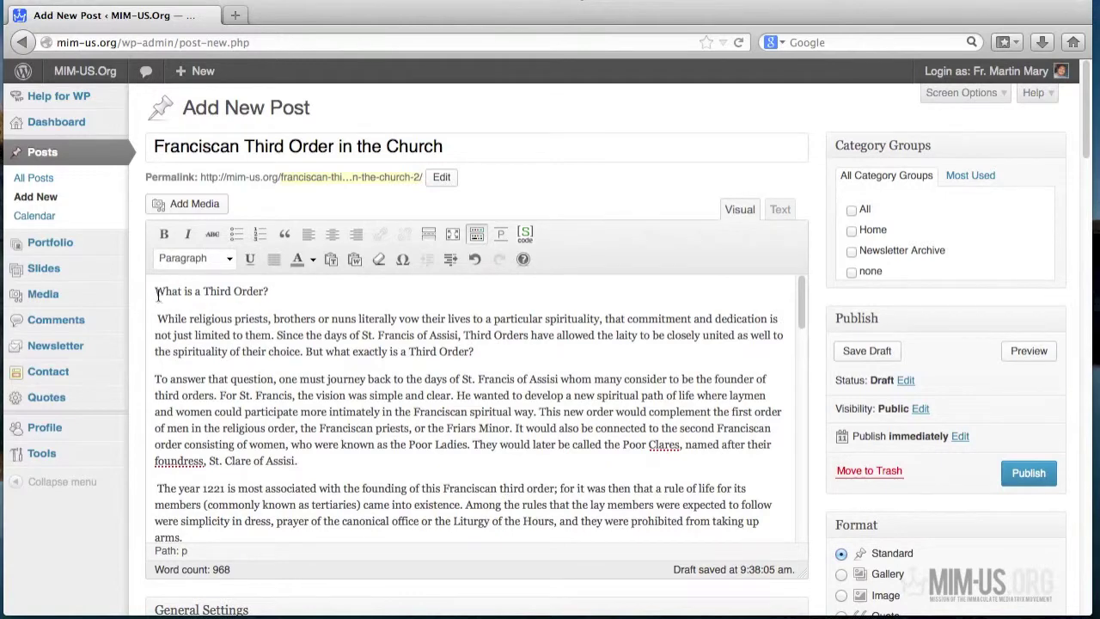
# - Make the 'What is a Third Order?' line a Heading 2
pyautogui.moveTo(156, 290); pyautogui.dragTo(268, 291)
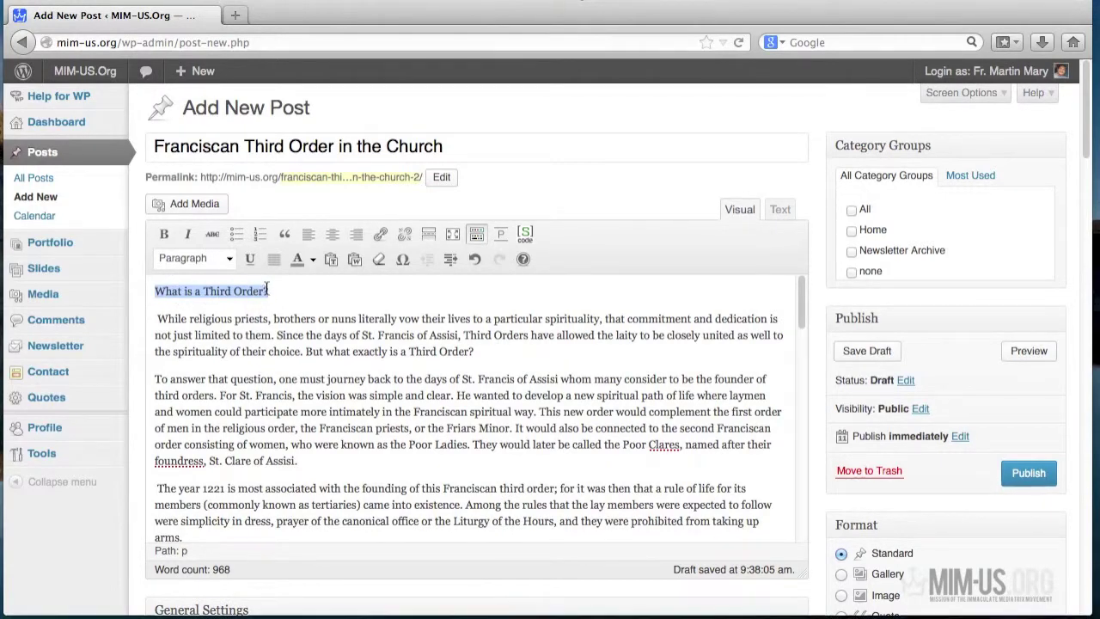
pyautogui.click(230, 258)
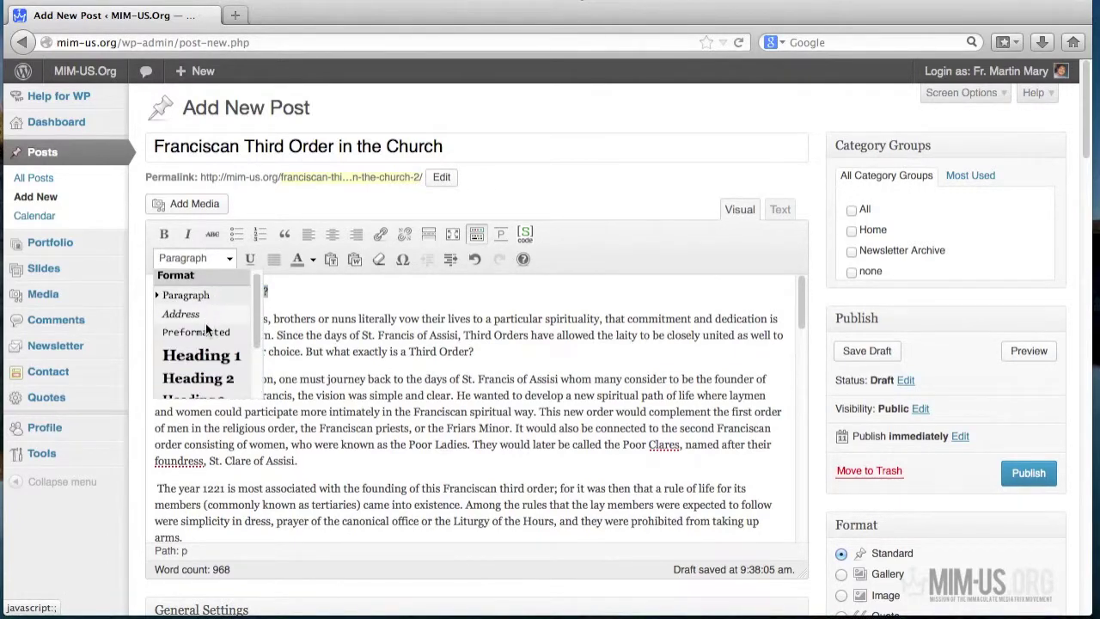
pyautogui.scroll(-1, 205, 323)
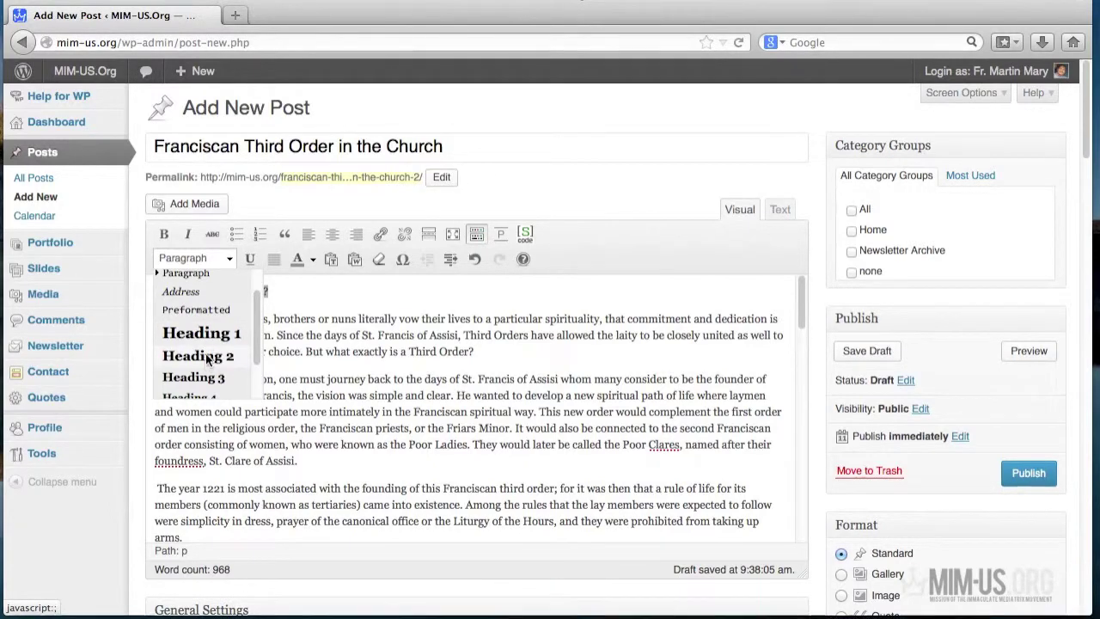
pyautogui.click(208, 356)
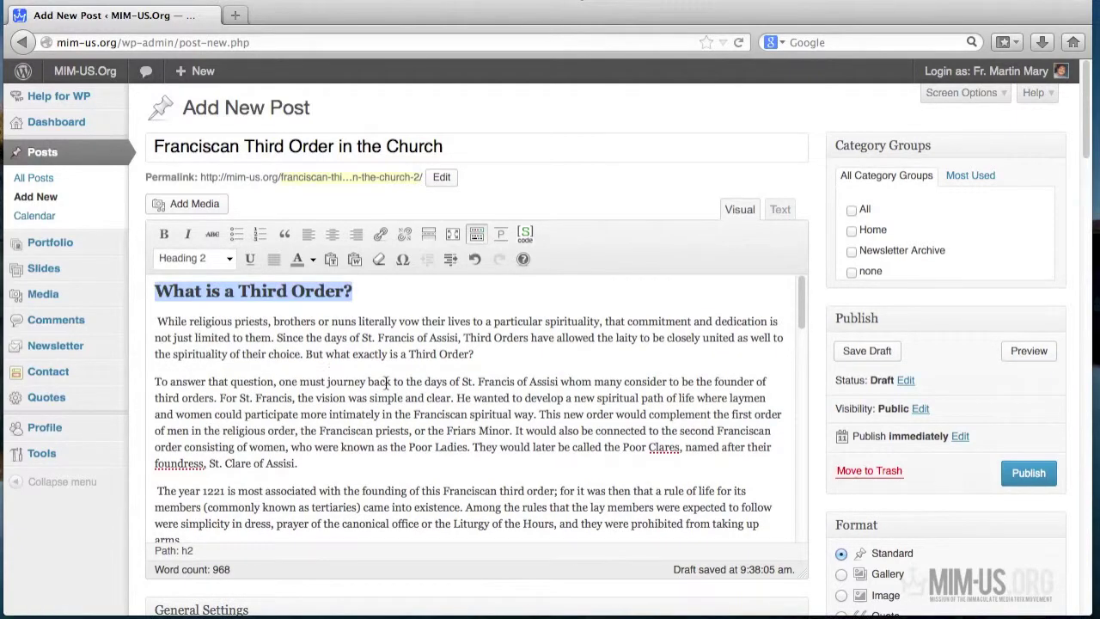
# - Format the 'Catchy Spirituality' line as a Heading 2
pyautogui.scroll(-5, 344, 404)
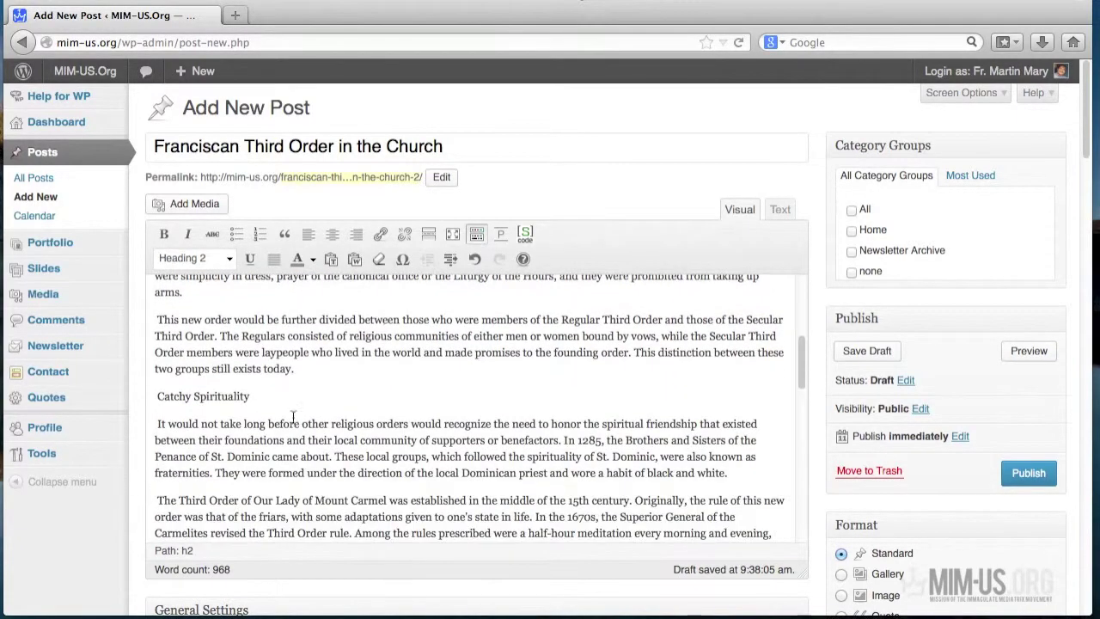
pyautogui.moveTo(255, 403); pyautogui.dragTo(157, 397)
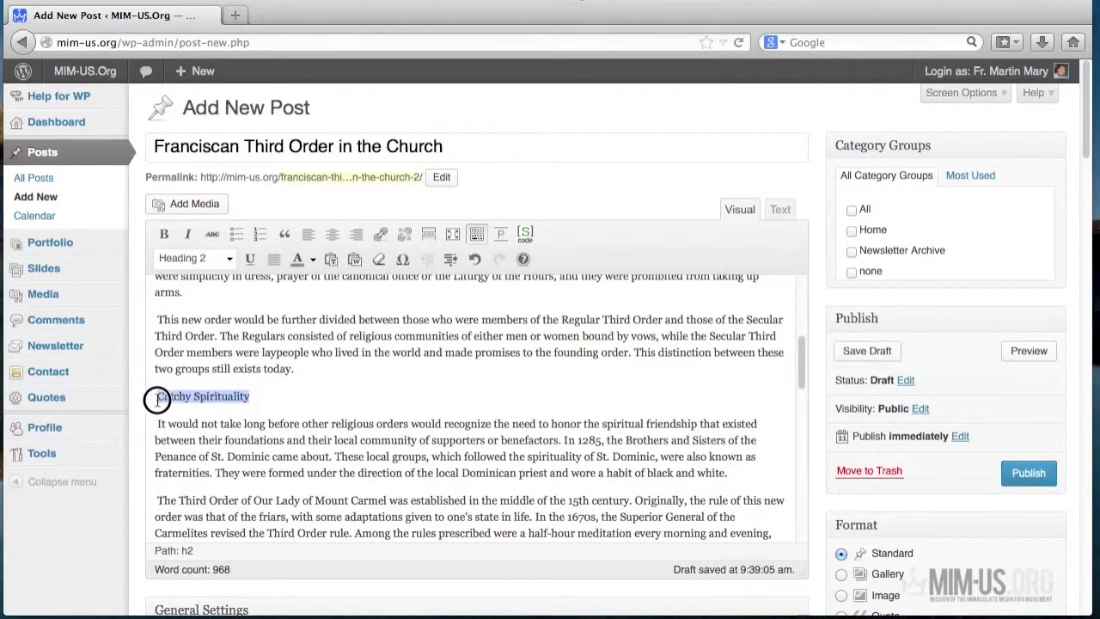
pyautogui.click(228, 259)
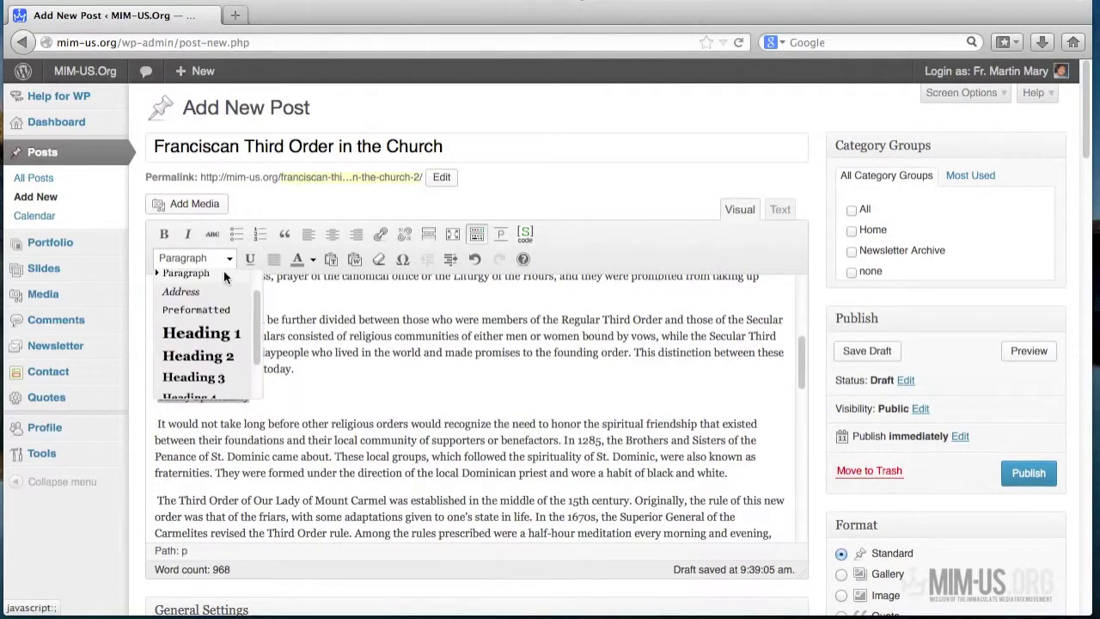
pyautogui.click(216, 361)
# - Format the 'Ministry and Mission' line as a Heading 2
pyautogui.scroll(-4, 344, 403)
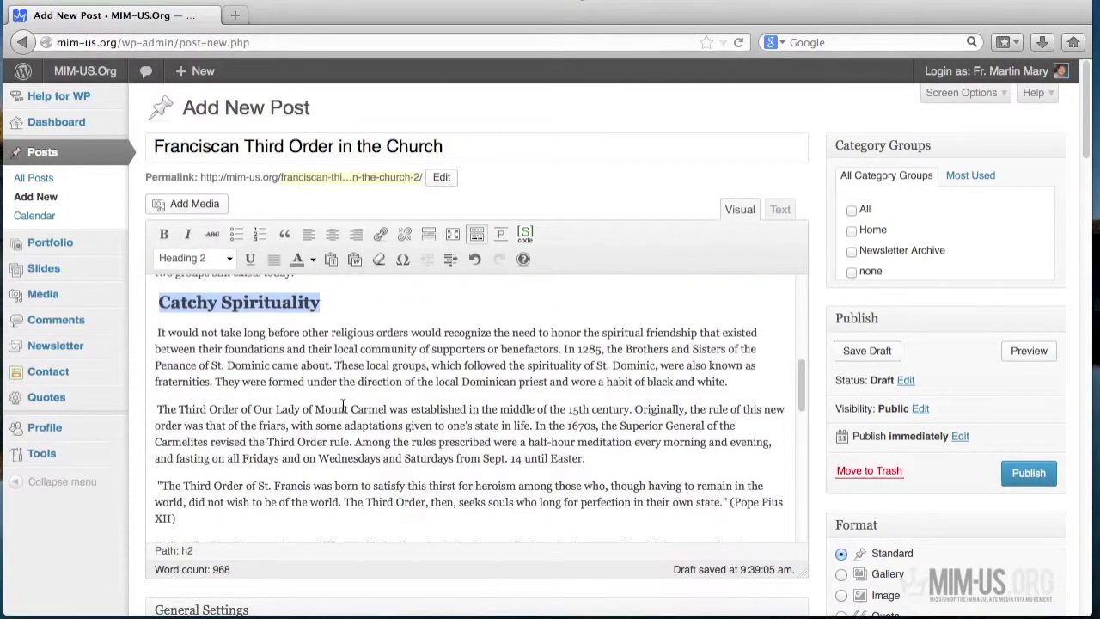
pyautogui.scroll(-2, 341, 406)
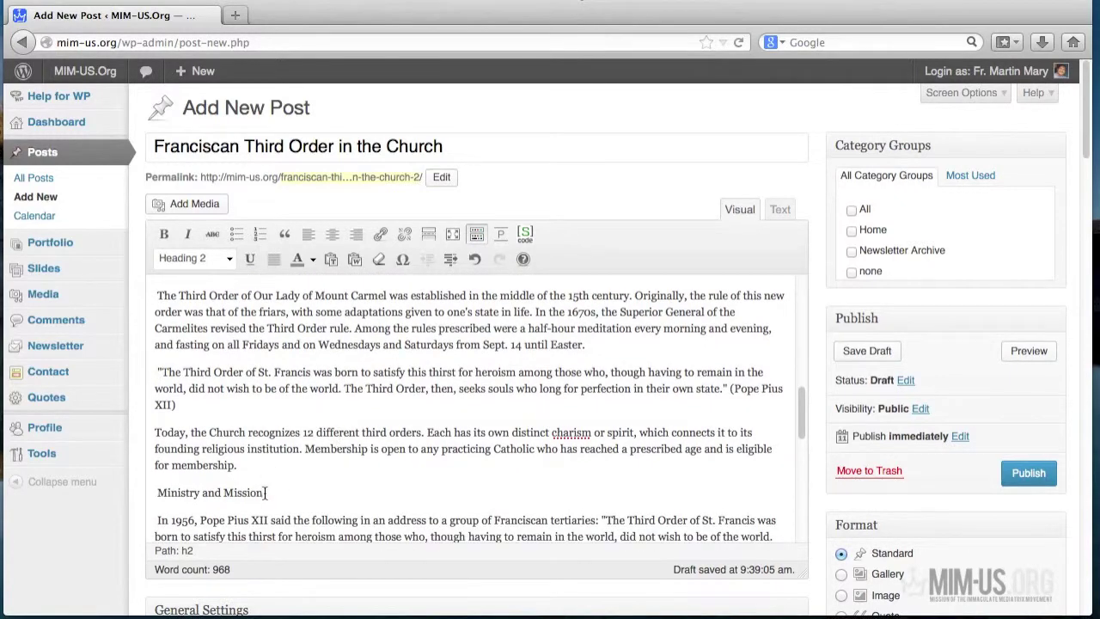
pyautogui.click(265, 492)
pyautogui.moveTo(264, 492); pyautogui.dragTo(155, 492)
pyautogui.click(228, 259)
pyautogui.click(198, 283)
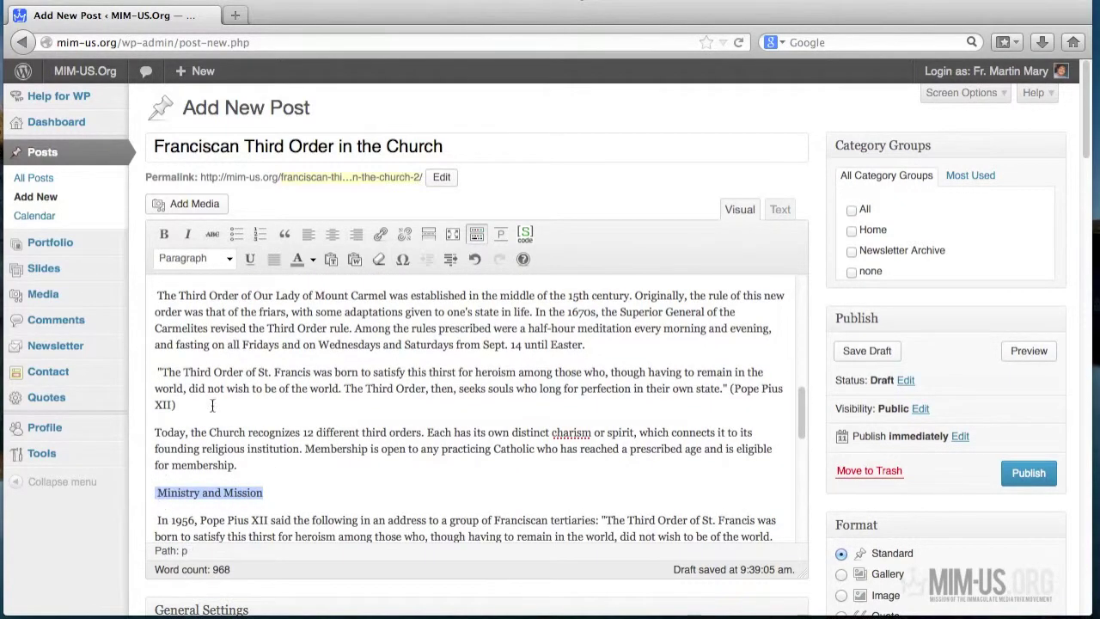
pyautogui.click(227, 259)
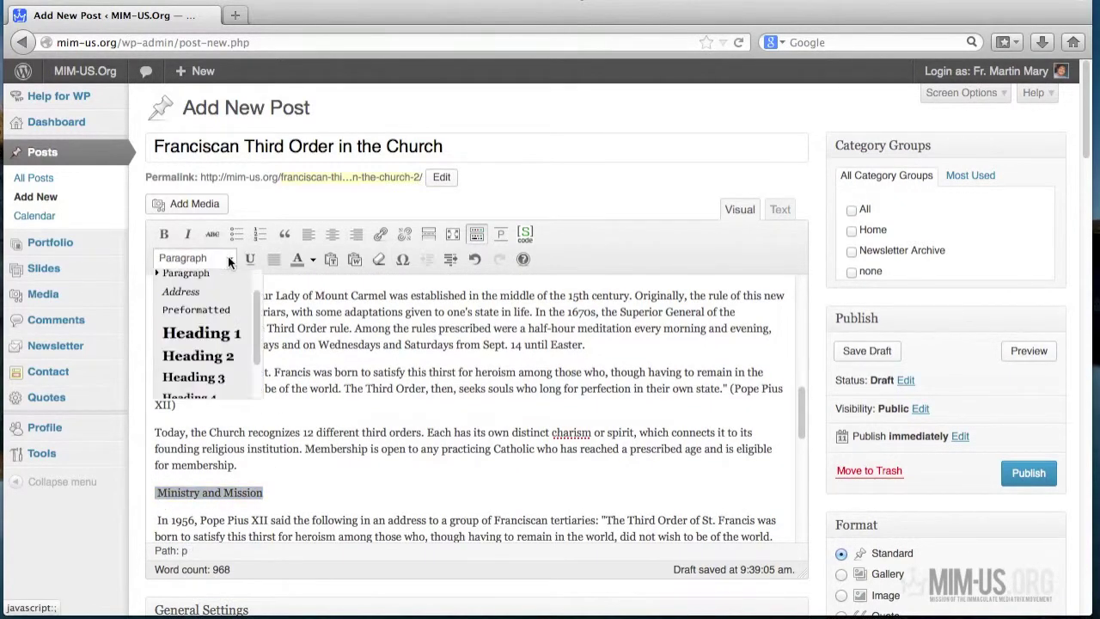
pyautogui.click(215, 353)
pyautogui.scroll(-4, 466, 484)
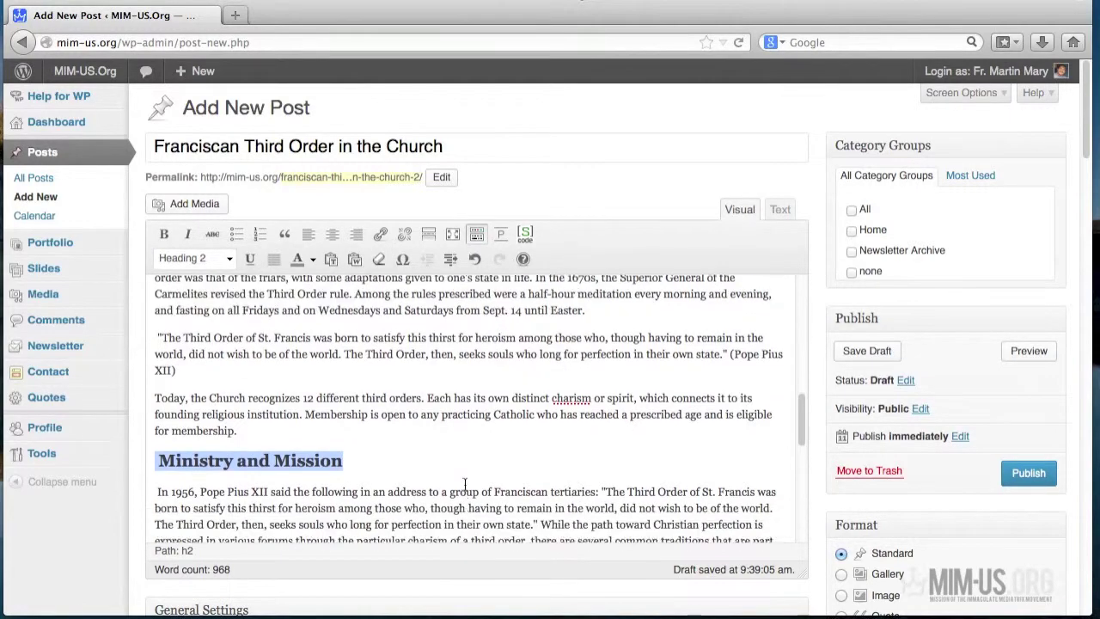
pyautogui.scroll(-7, 466, 486)
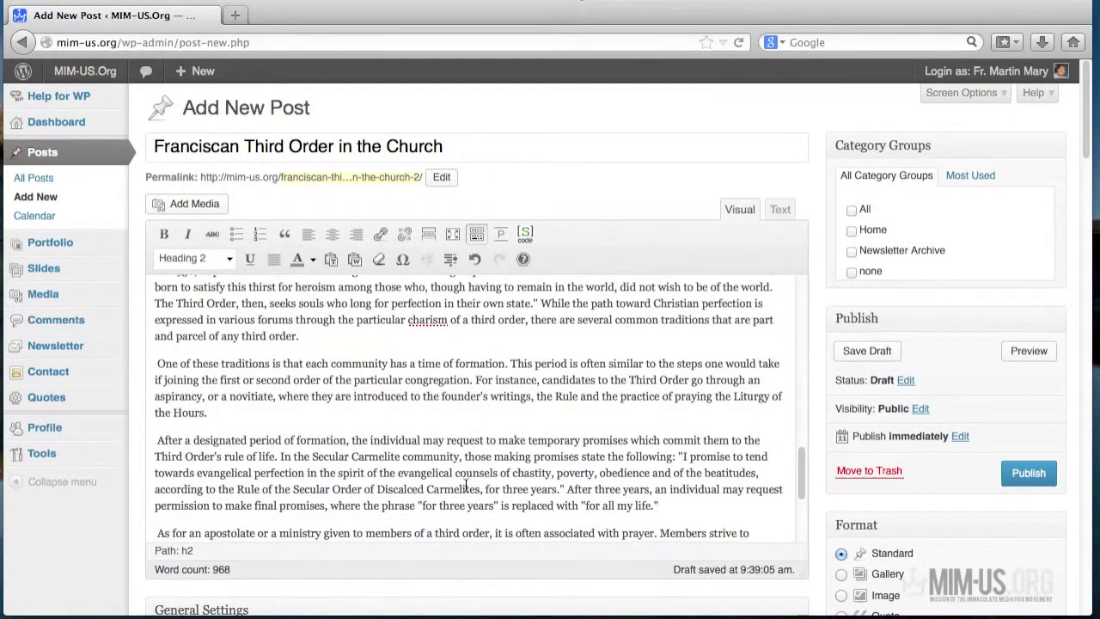
pyautogui.scroll(-2, 466, 486)
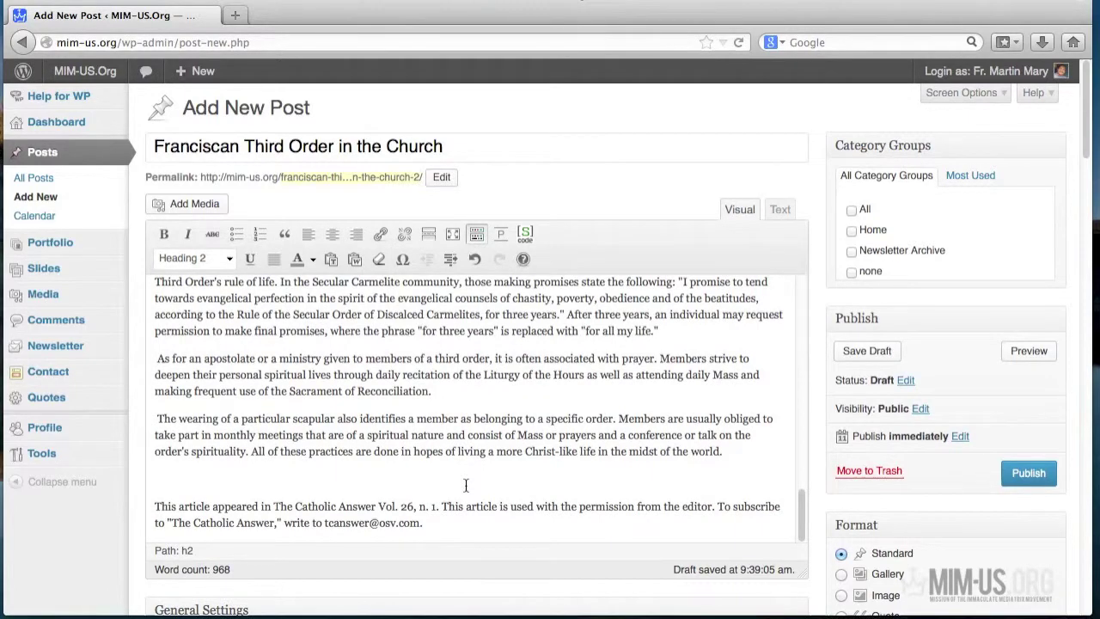
# - Italicise the closing 'This article appeared…' paragraph about The Catholic Answer
pyautogui.click(156, 505)
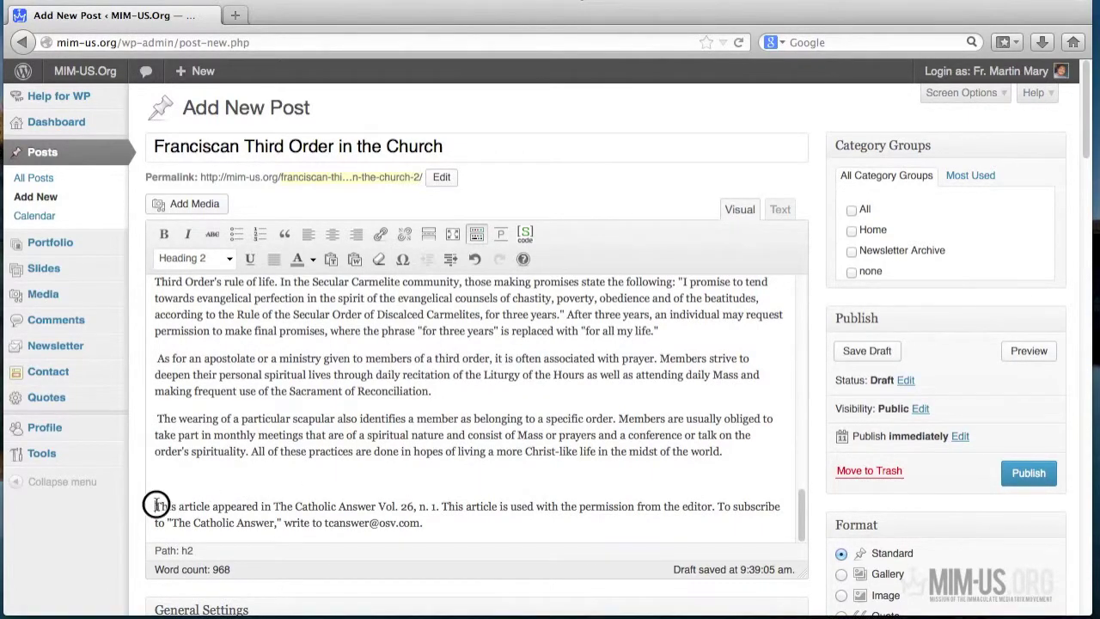
pyautogui.moveTo(157, 505); pyautogui.dragTo(463, 522)
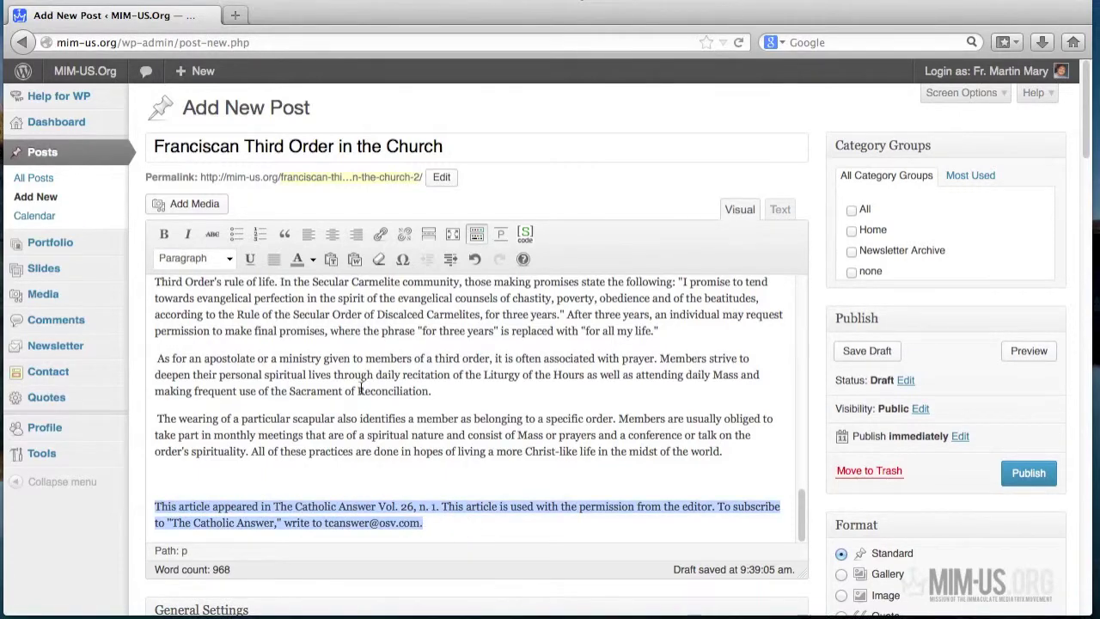
pyautogui.click(187, 234)
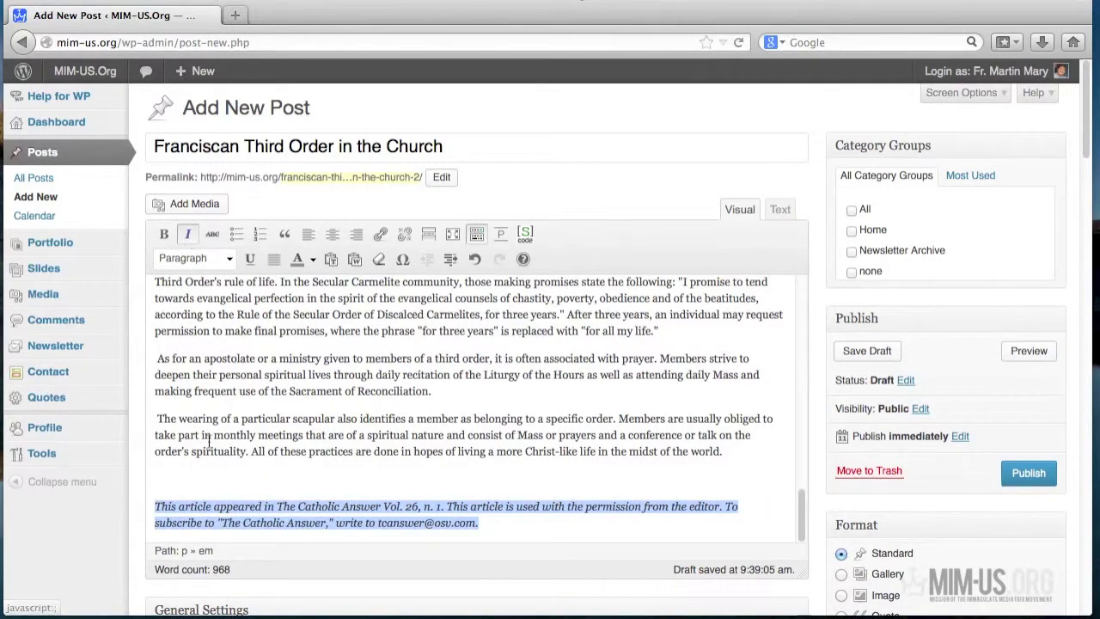
pyautogui.click(310, 487)
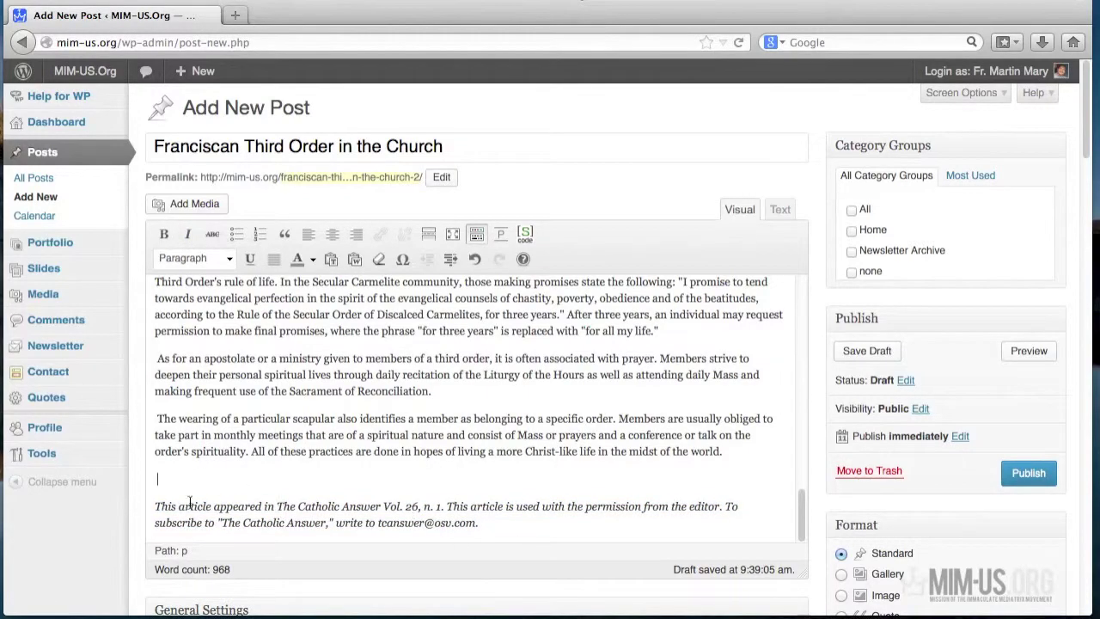
pyautogui.scroll(15, 583, 489)
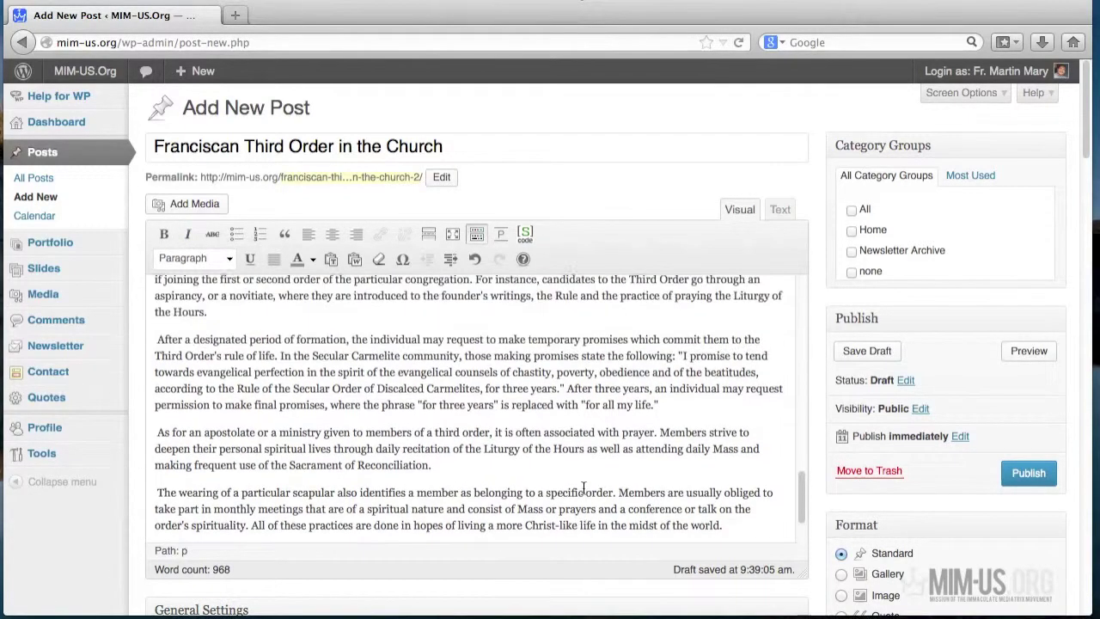
pyautogui.scroll(1, 582, 488)
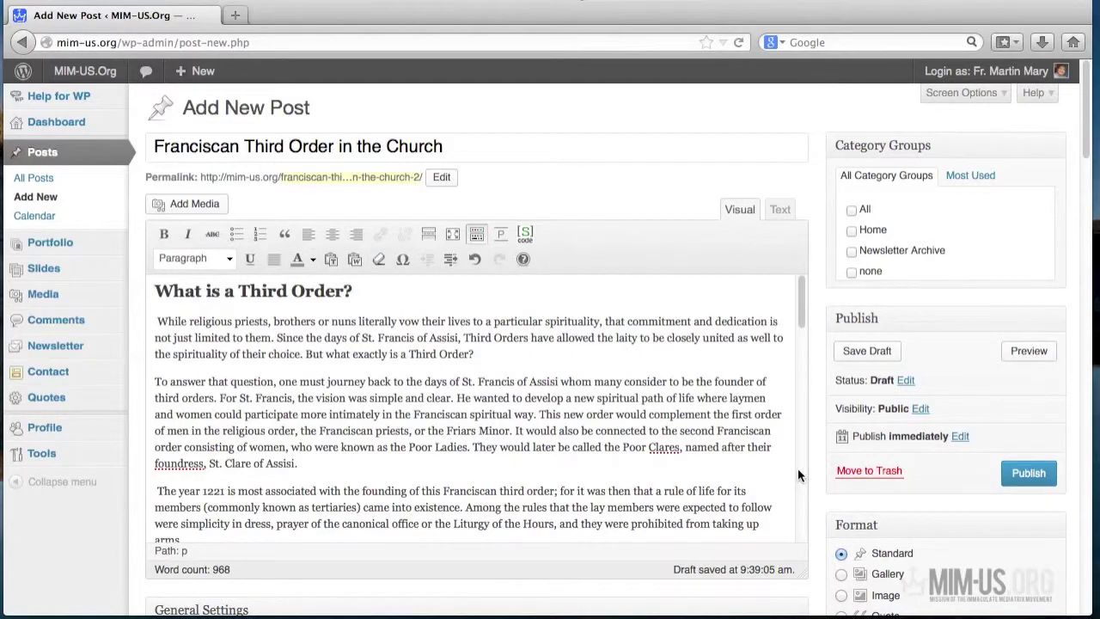
# - Save the post as a draft and open its public page
pyautogui.scroll(-2, 811, 476)
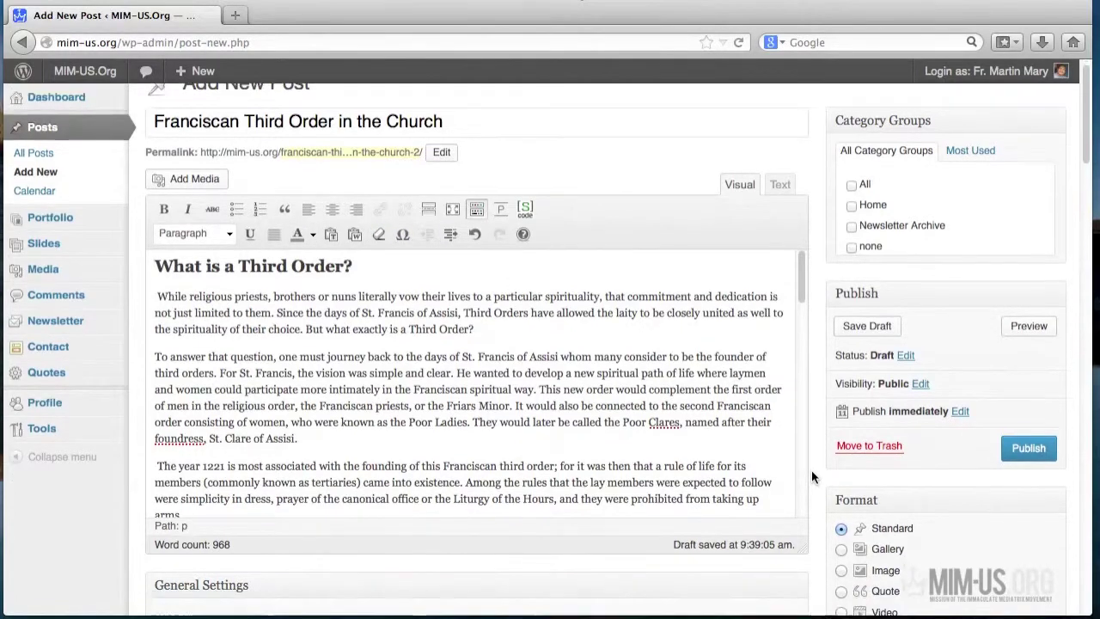
pyautogui.scroll(2, 813, 476)
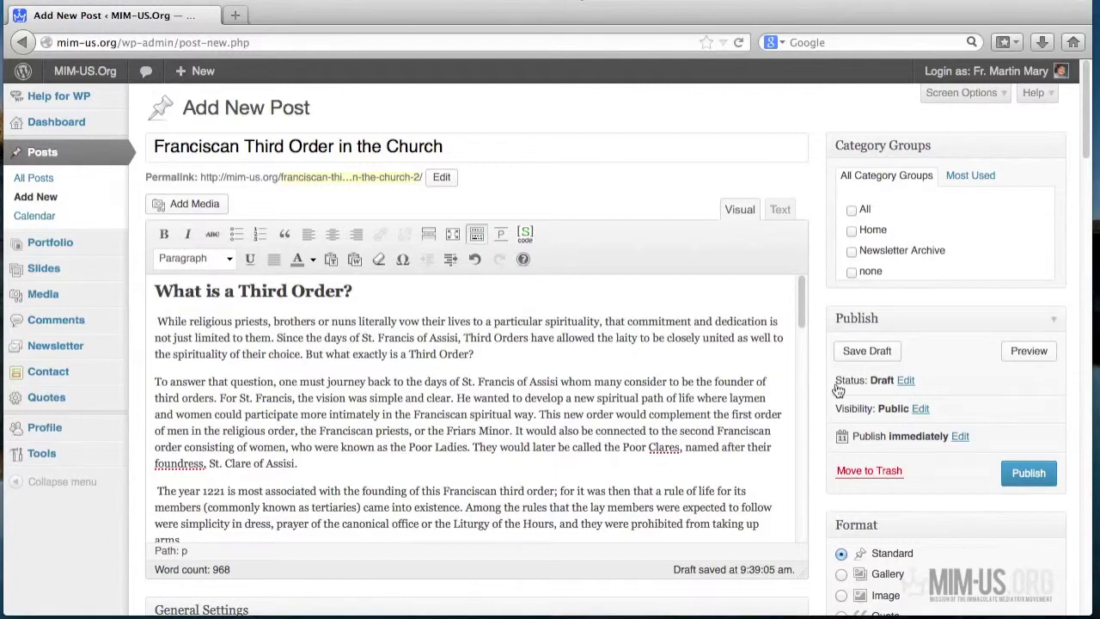
pyautogui.click(865, 358)
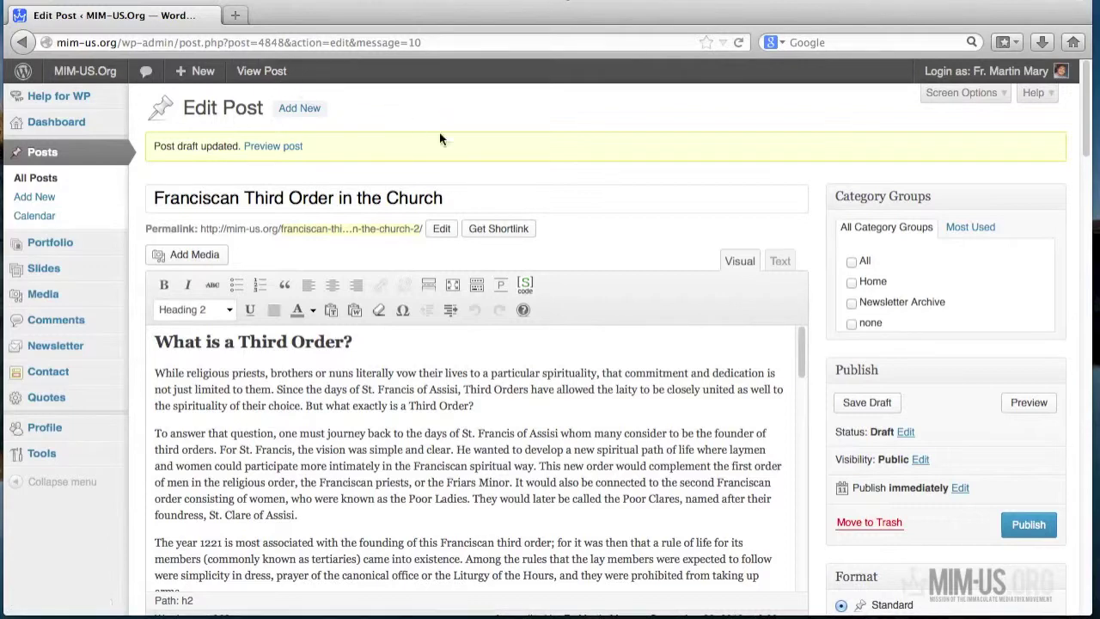
pyautogui.click(258, 71)
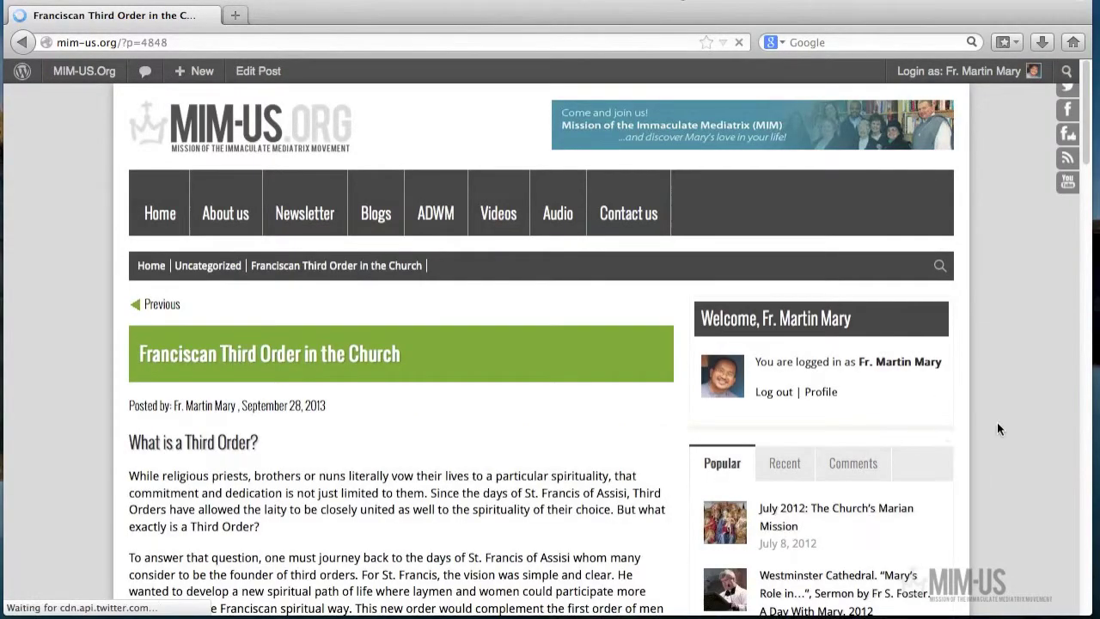
# - Review the live post's new subheadings, then return to editing it
pyautogui.scroll(-3, 984, 421)
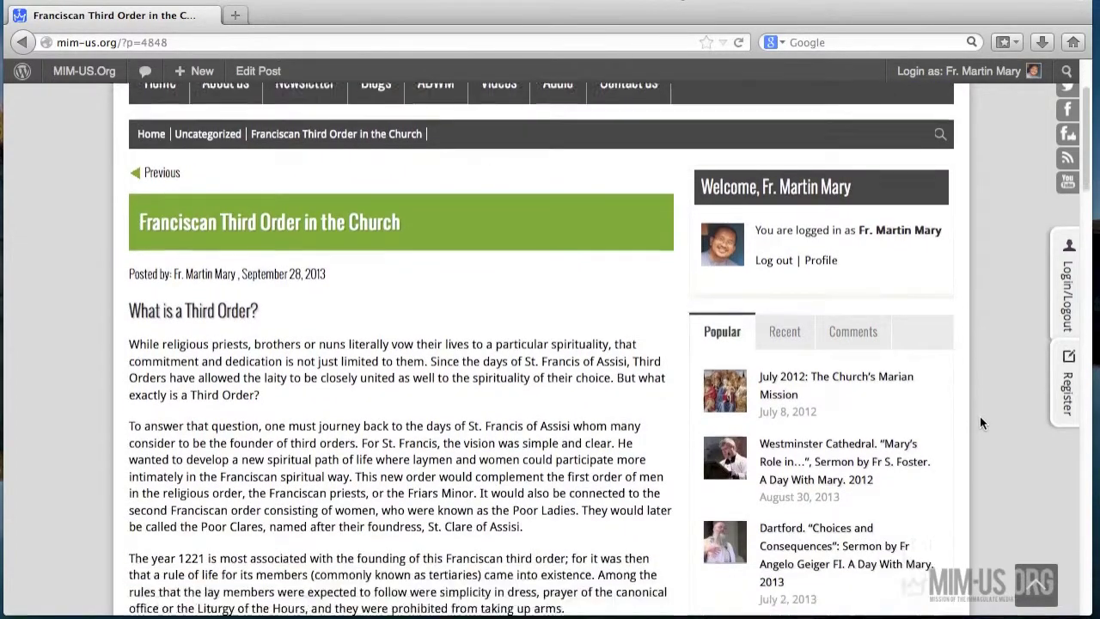
pyautogui.scroll(-2, 981, 422)
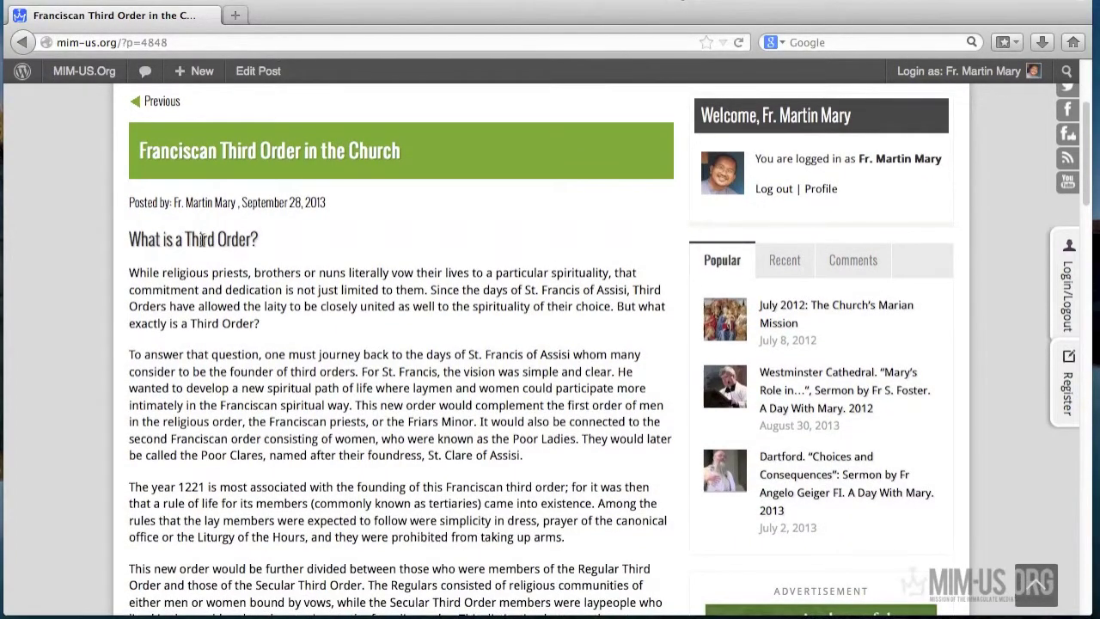
pyautogui.scroll(-2, 329, 333)
pyautogui.scroll(-15, 329, 335)
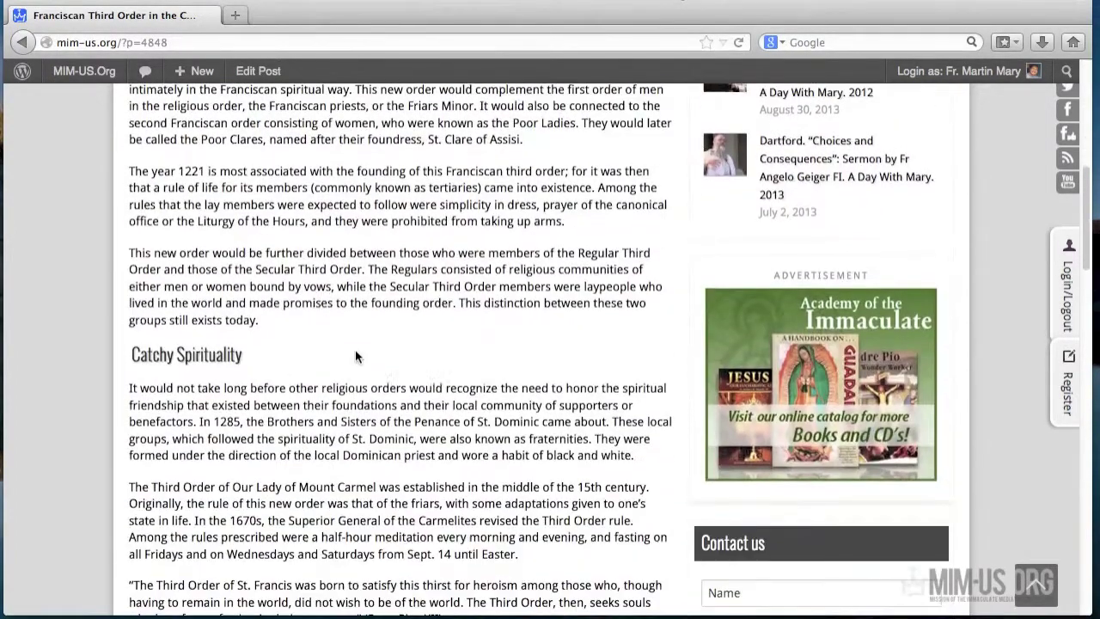
pyautogui.scroll(-5, 357, 350)
pyautogui.scroll(15, 357, 350)
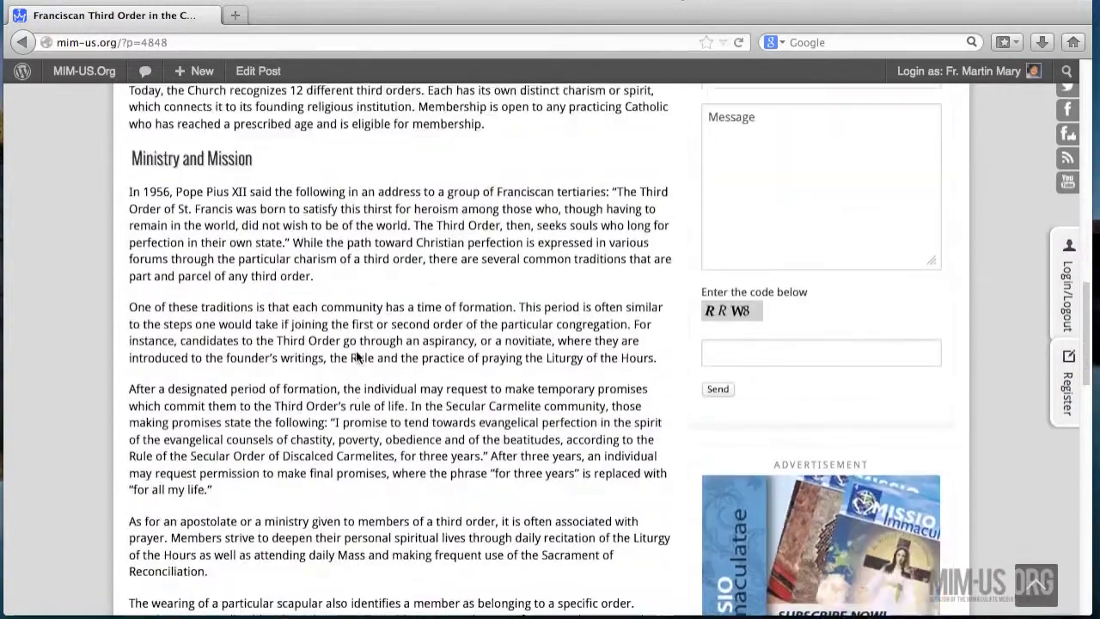
pyautogui.scroll(12, 356, 351)
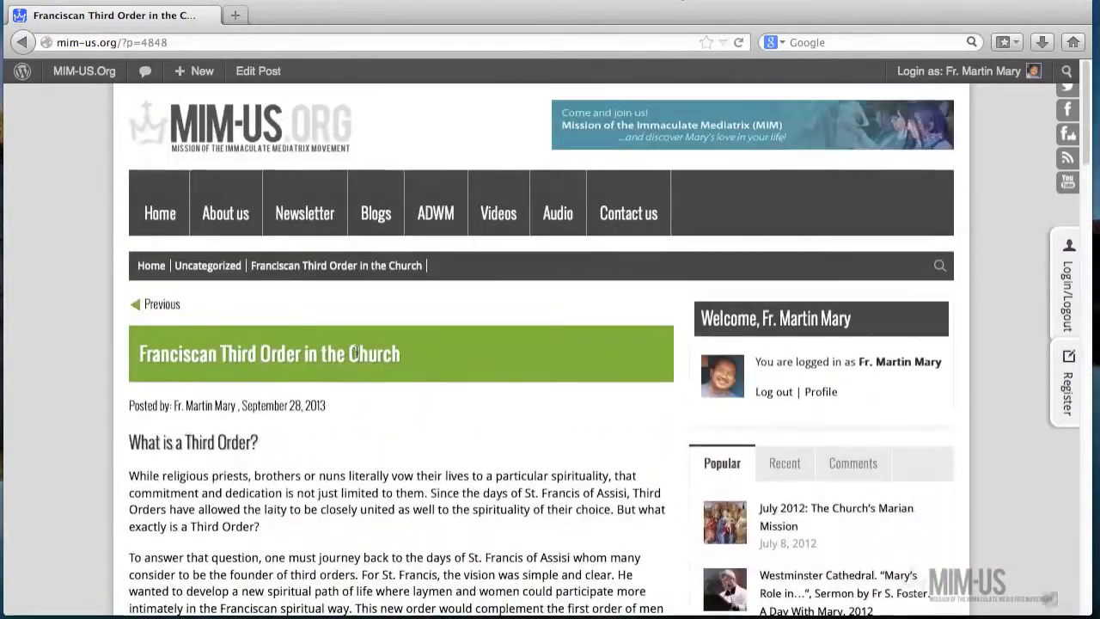
pyautogui.click(255, 72)
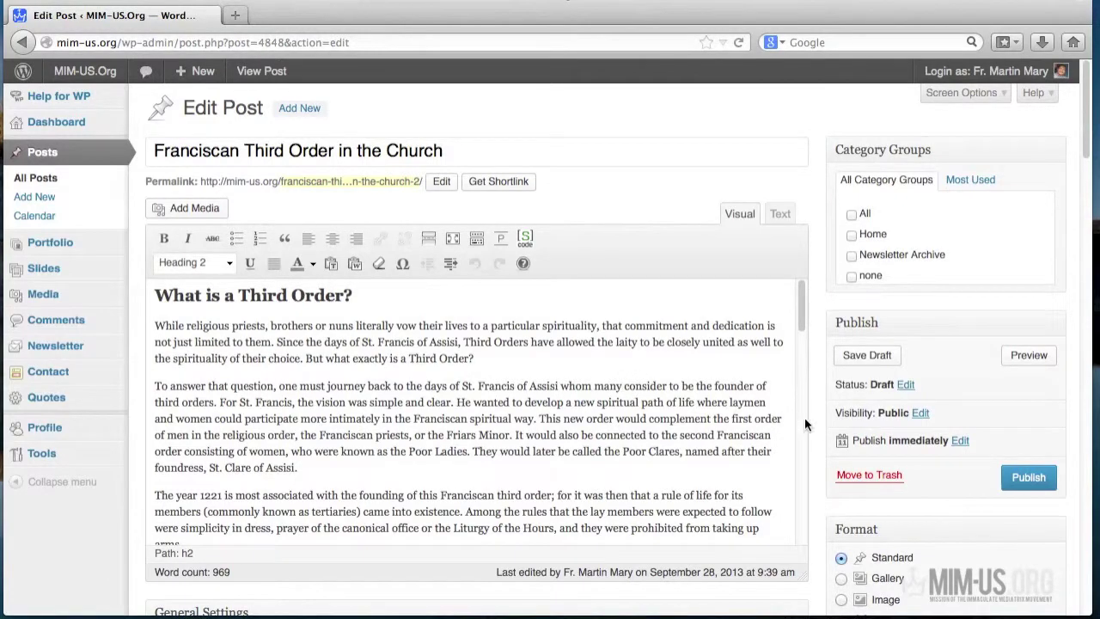
# - Remove the post from the Uncategorized category
pyautogui.scroll(-1, 808, 423)
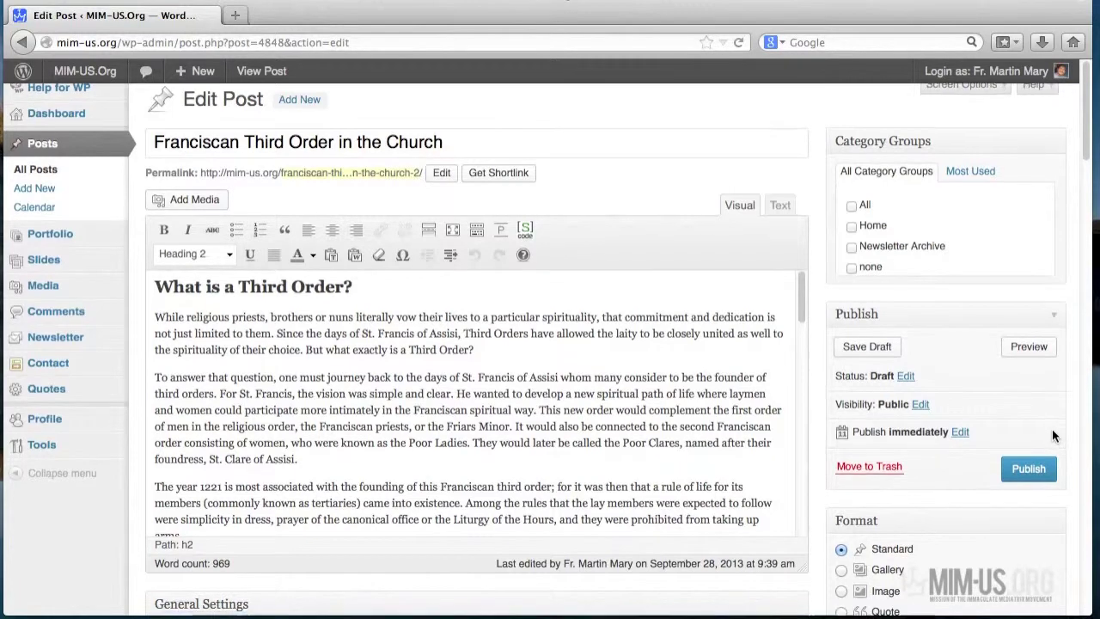
pyautogui.scroll(-2, 1053, 429)
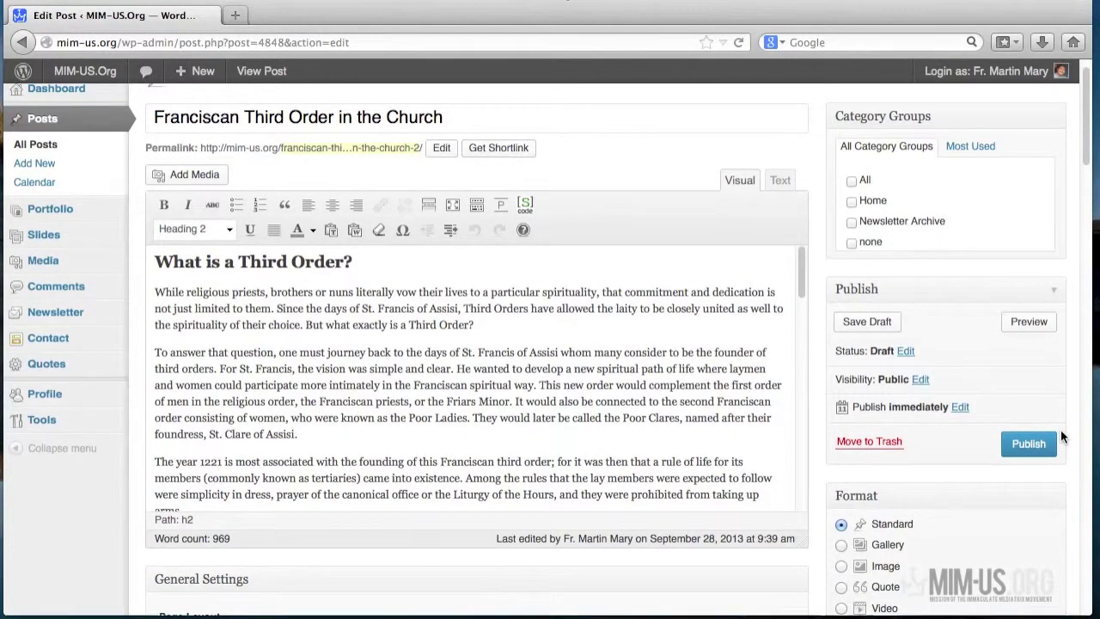
pyautogui.scroll(-2, 1060, 437)
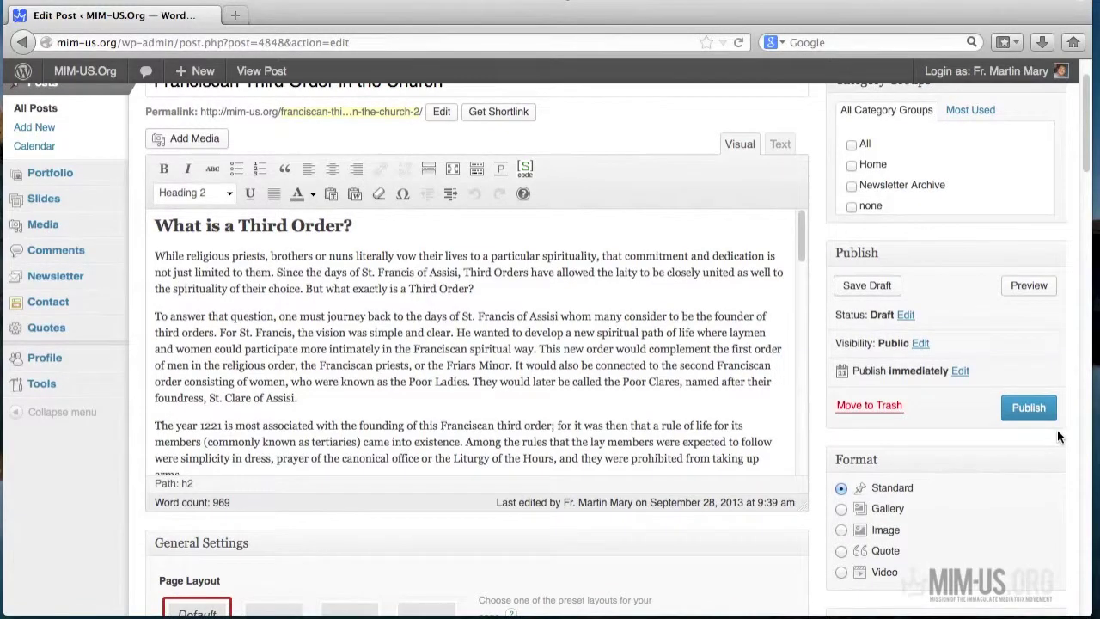
pyautogui.scroll(-2, 1056, 429)
pyautogui.scroll(-10, 1057, 436)
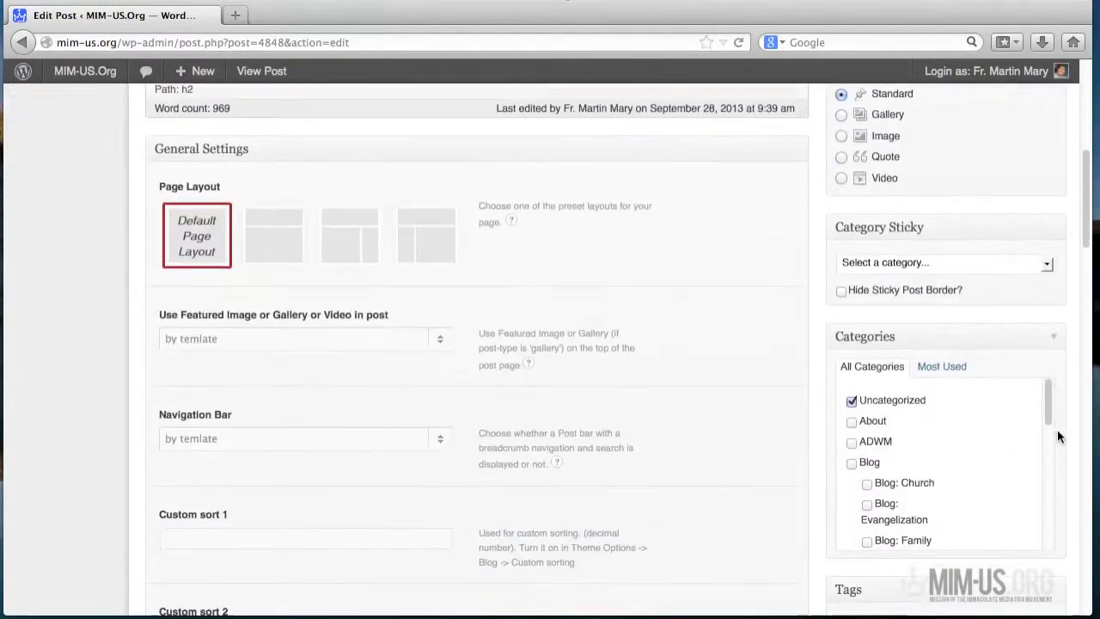
pyautogui.scroll(-1, 1057, 437)
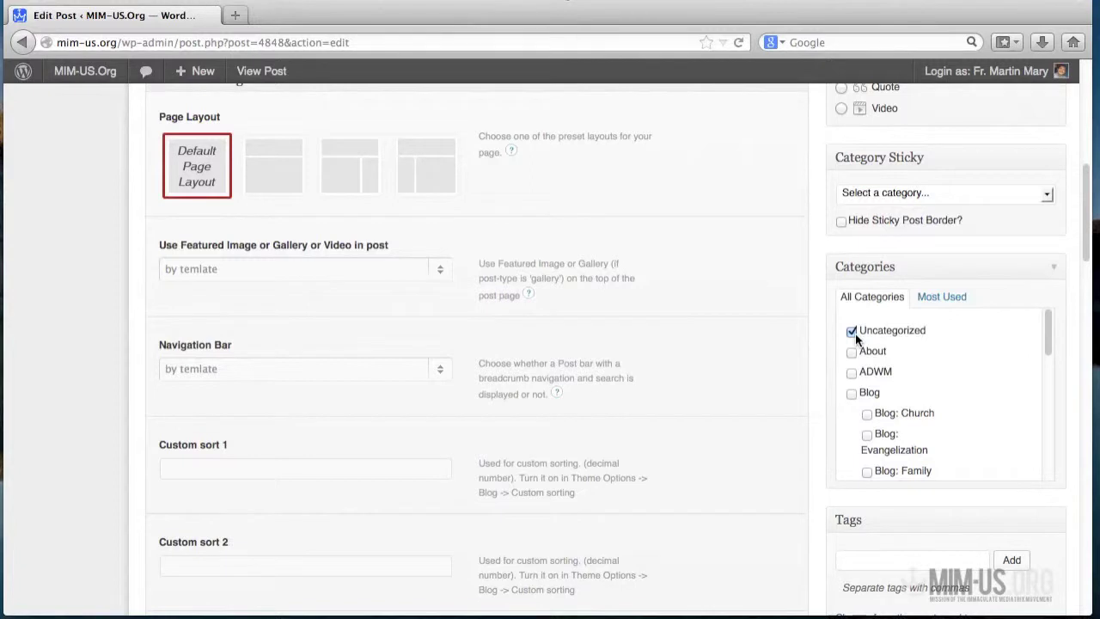
pyautogui.click(851, 330)
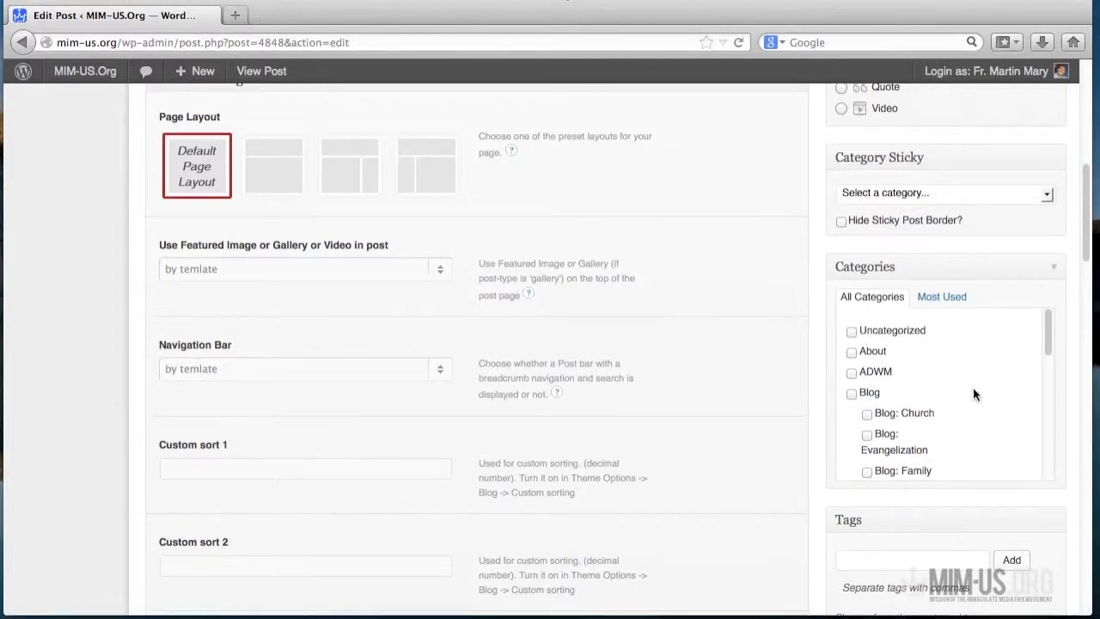
# - Tick Blog: MIM Spirituality in the Categories checklist
pyautogui.scroll(-1, 973, 394)
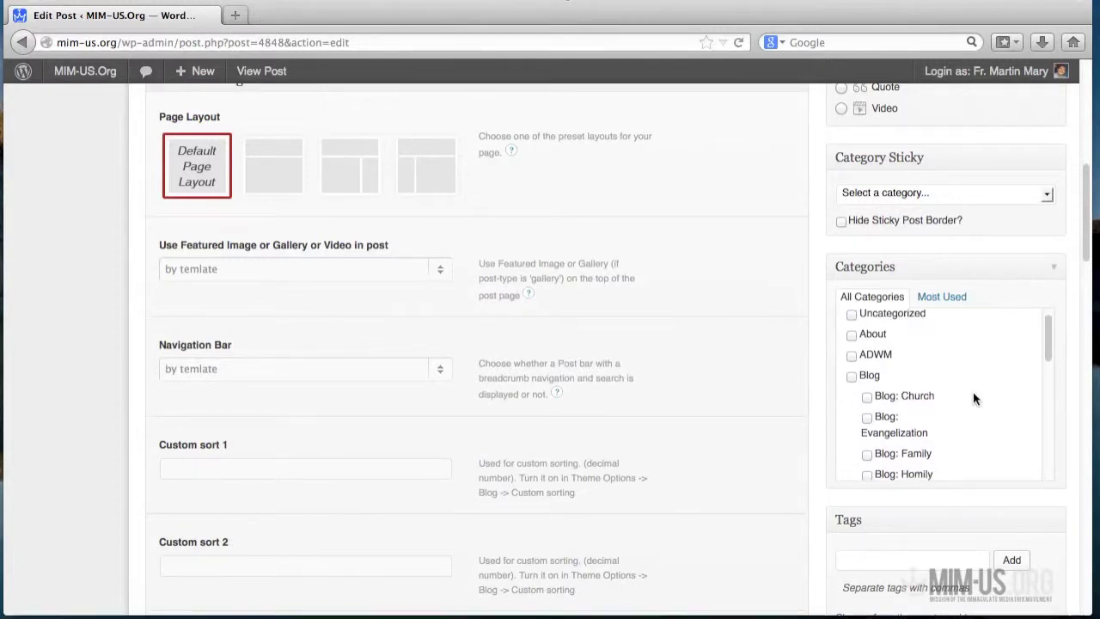
pyautogui.scroll(-1, 973, 398)
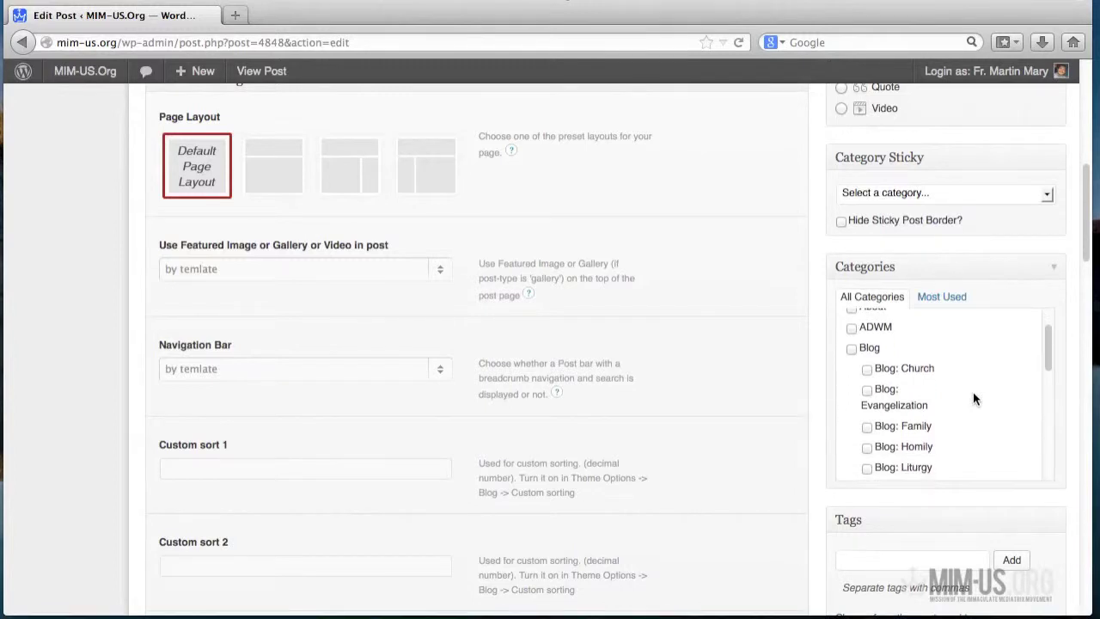
pyautogui.scroll(-1, 973, 391)
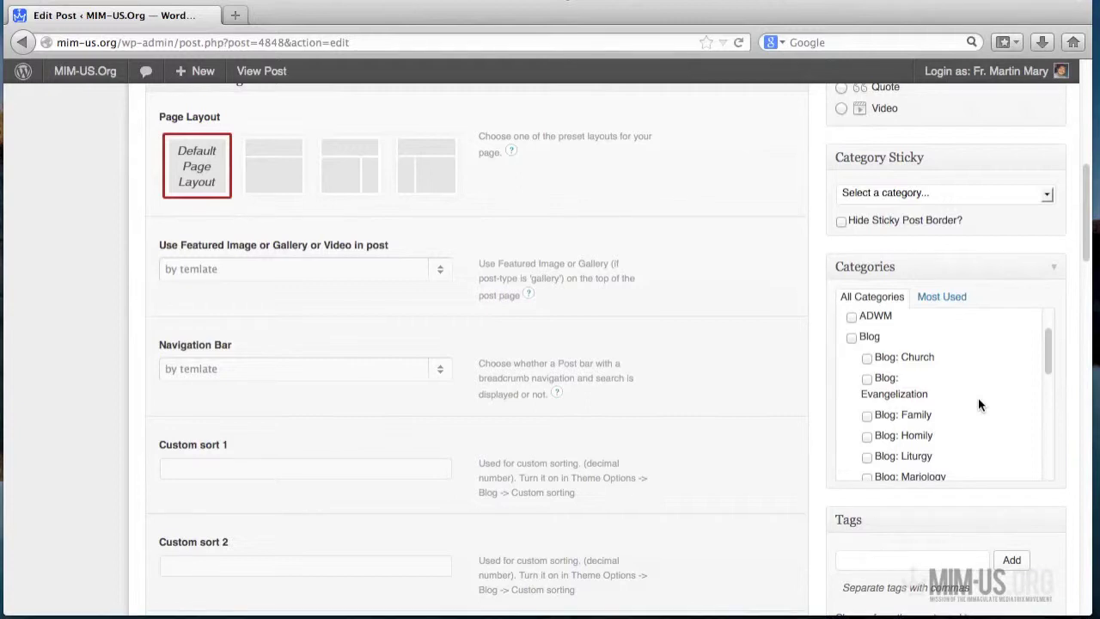
pyautogui.scroll(-1, 999, 412)
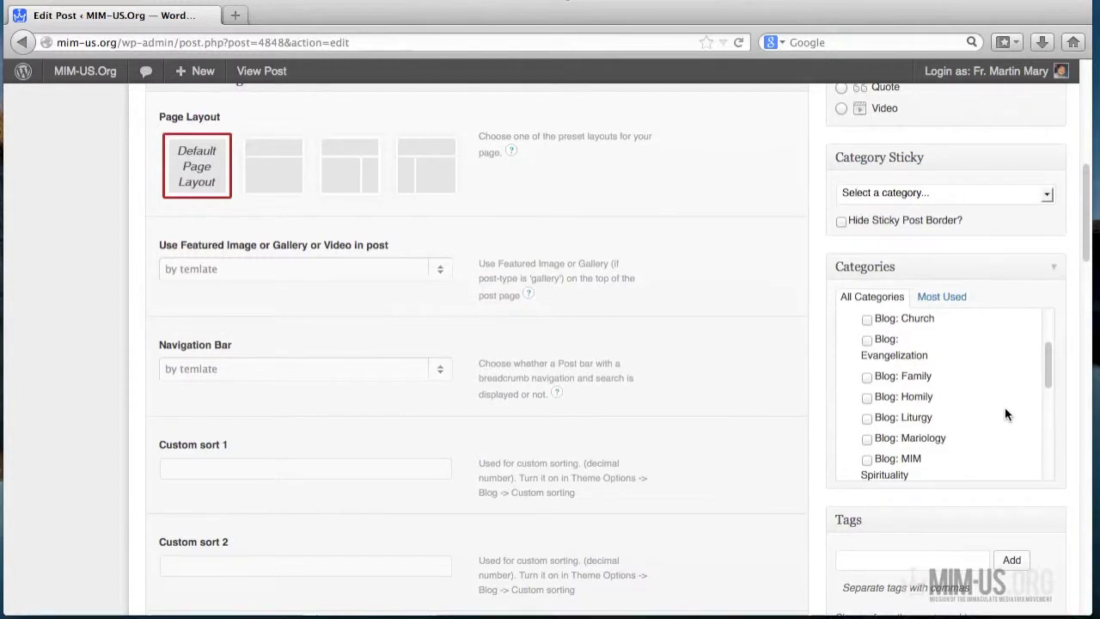
pyautogui.scroll(-1, 1005, 412)
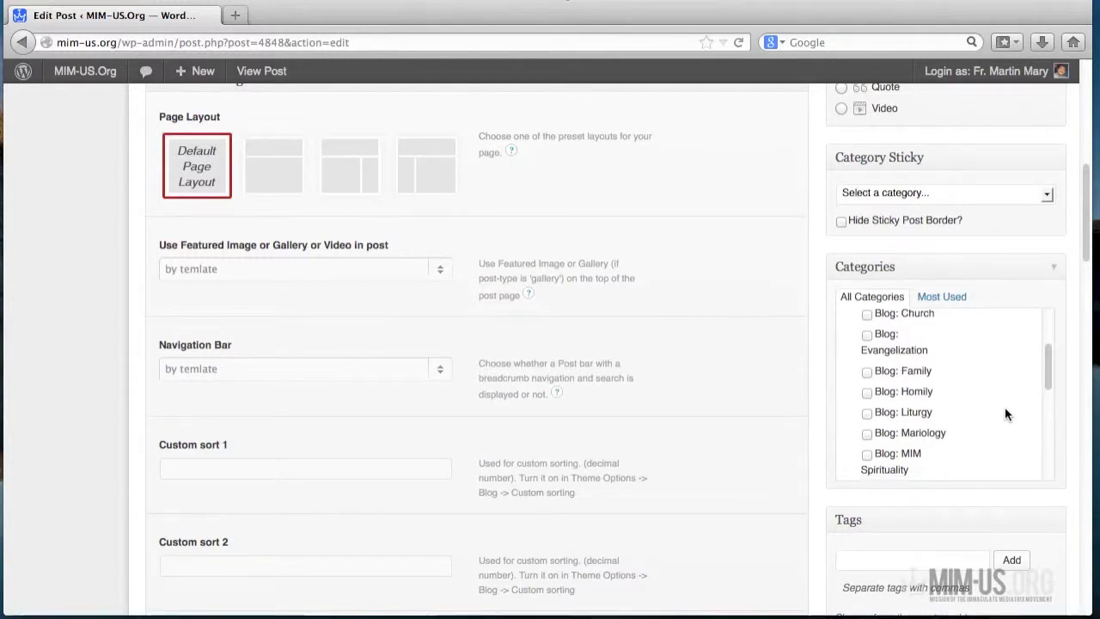
pyautogui.scroll(-3, 1004, 415)
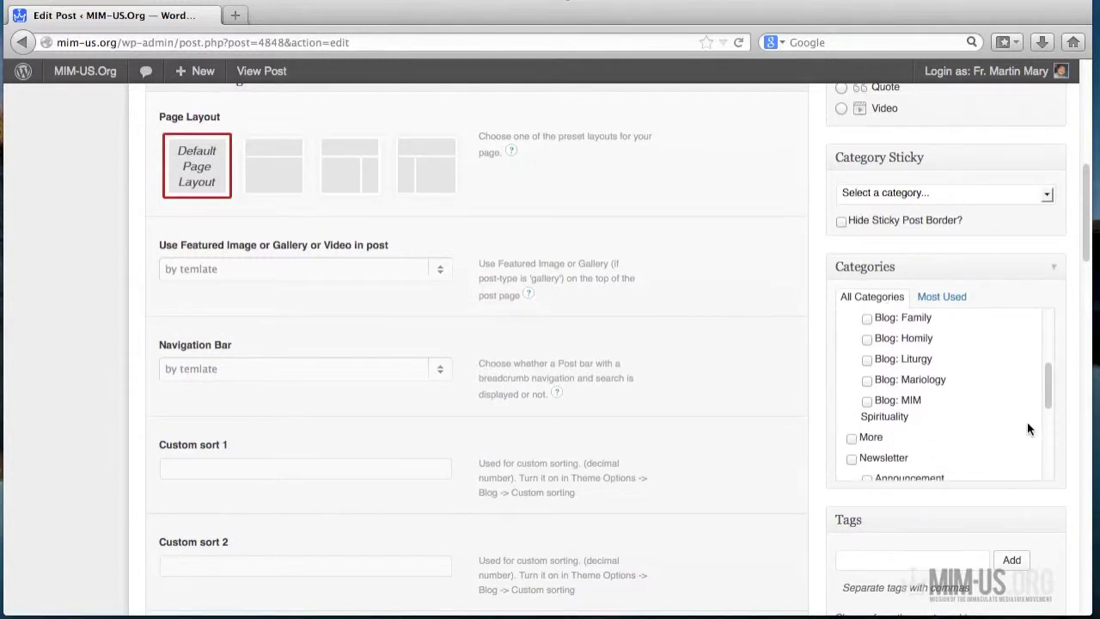
pyautogui.click(866, 403)
pyautogui.scroll(-2, 990, 433)
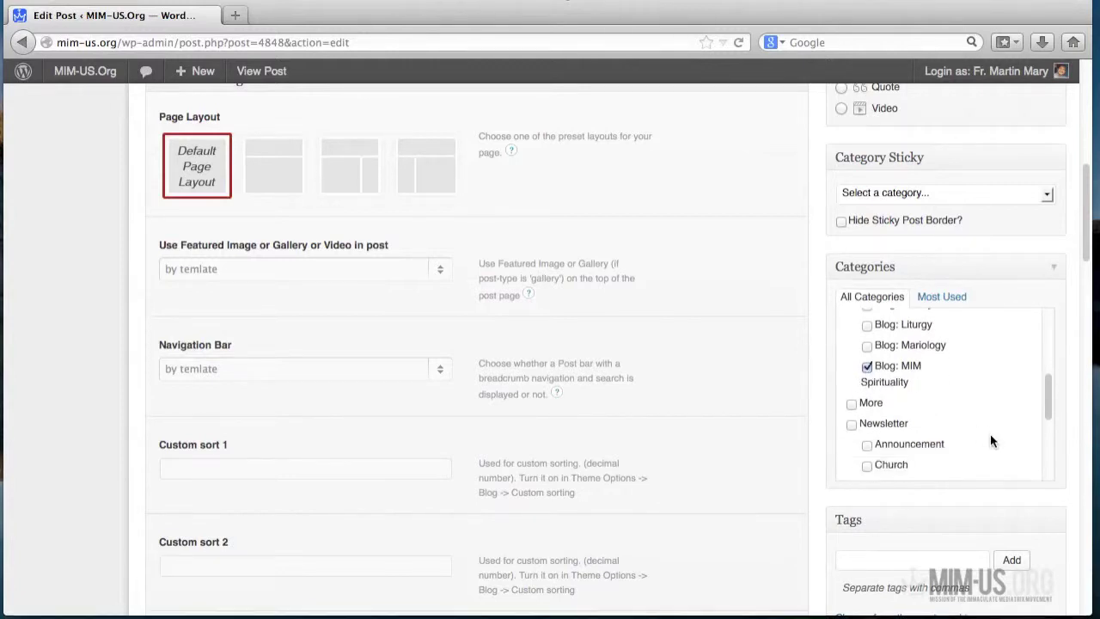
pyautogui.scroll(5, 990, 439)
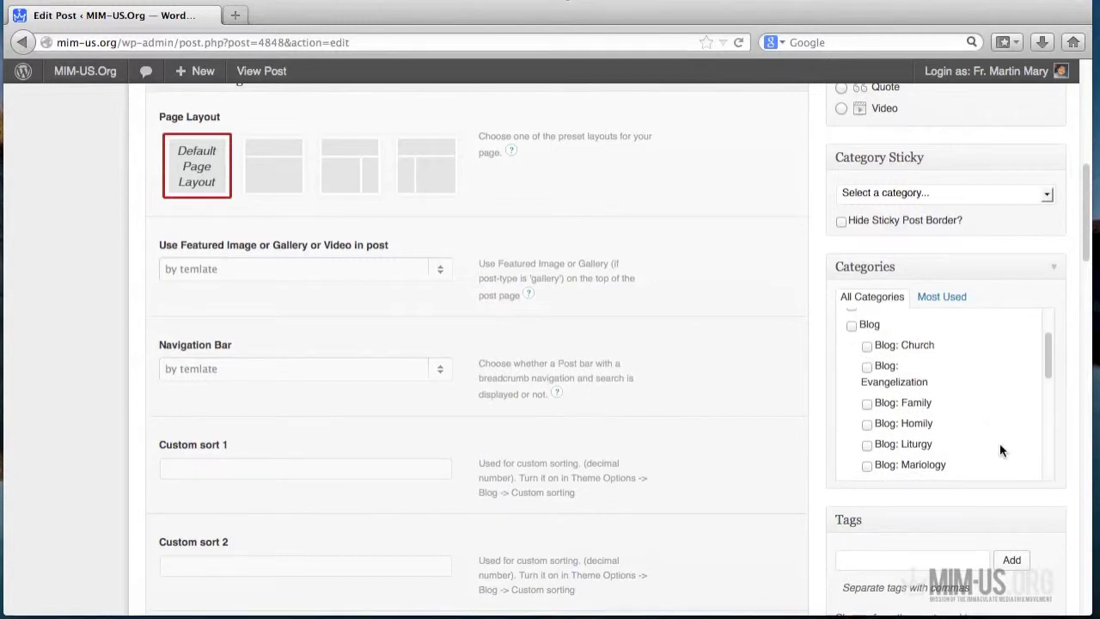
pyautogui.scroll(-1, 999, 442)
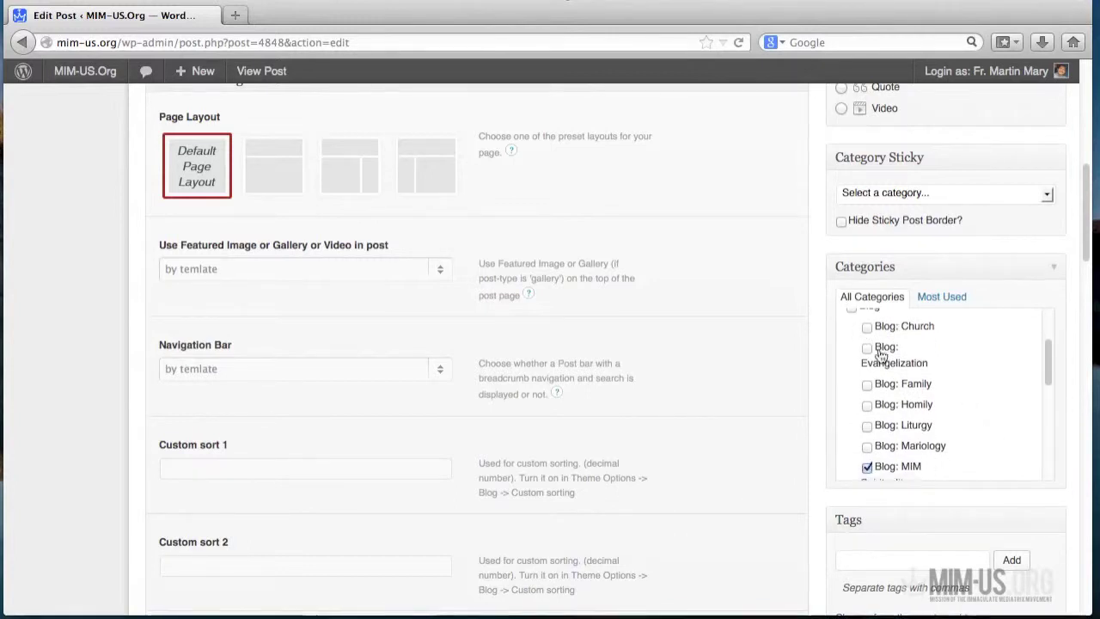
pyautogui.scroll(-3, 970, 456)
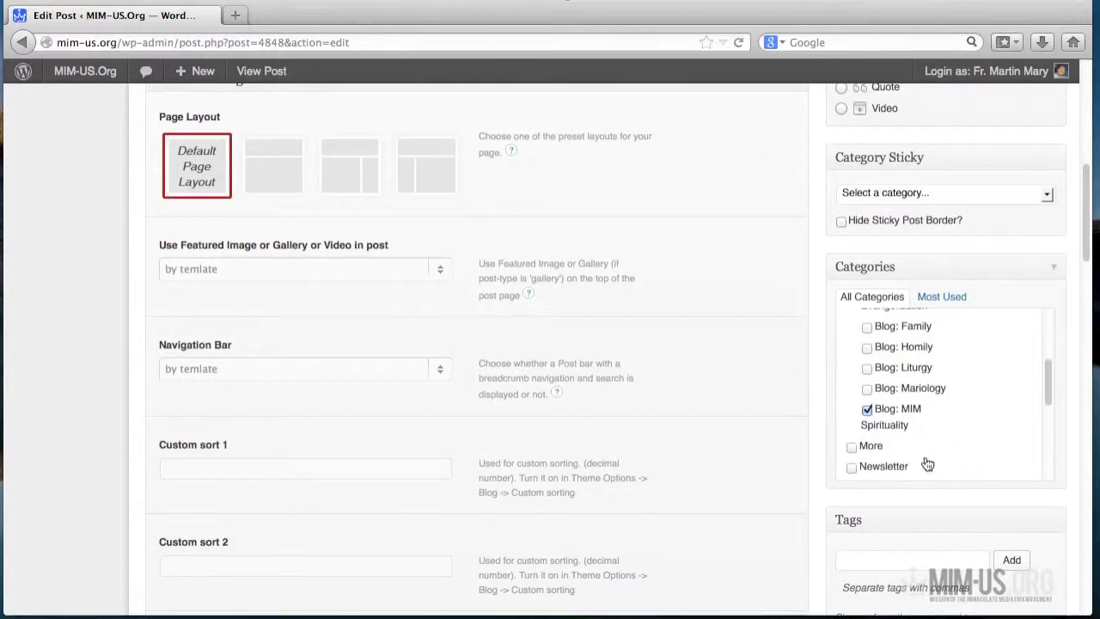
pyautogui.scroll(5, 980, 453)
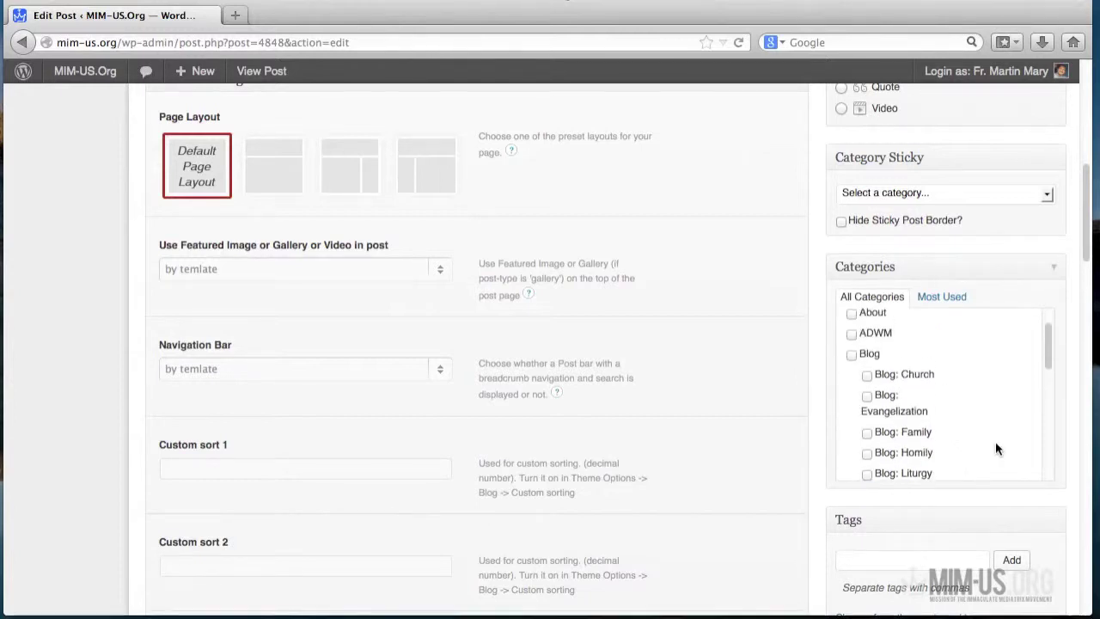
pyautogui.scroll(1, 1027, 437)
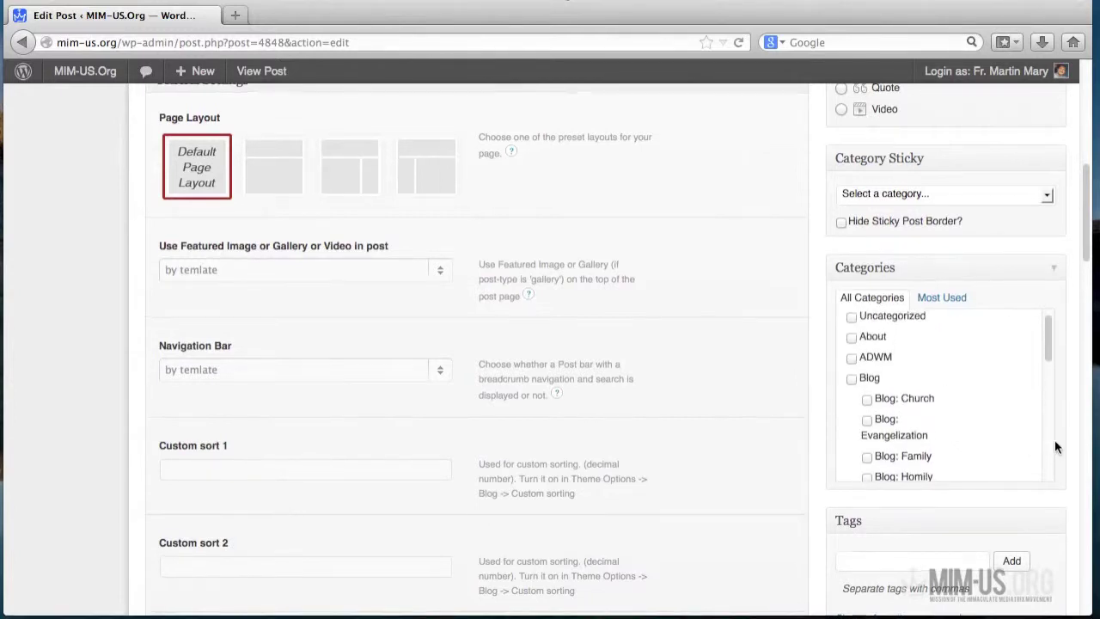
pyautogui.scroll(1, 813, 453)
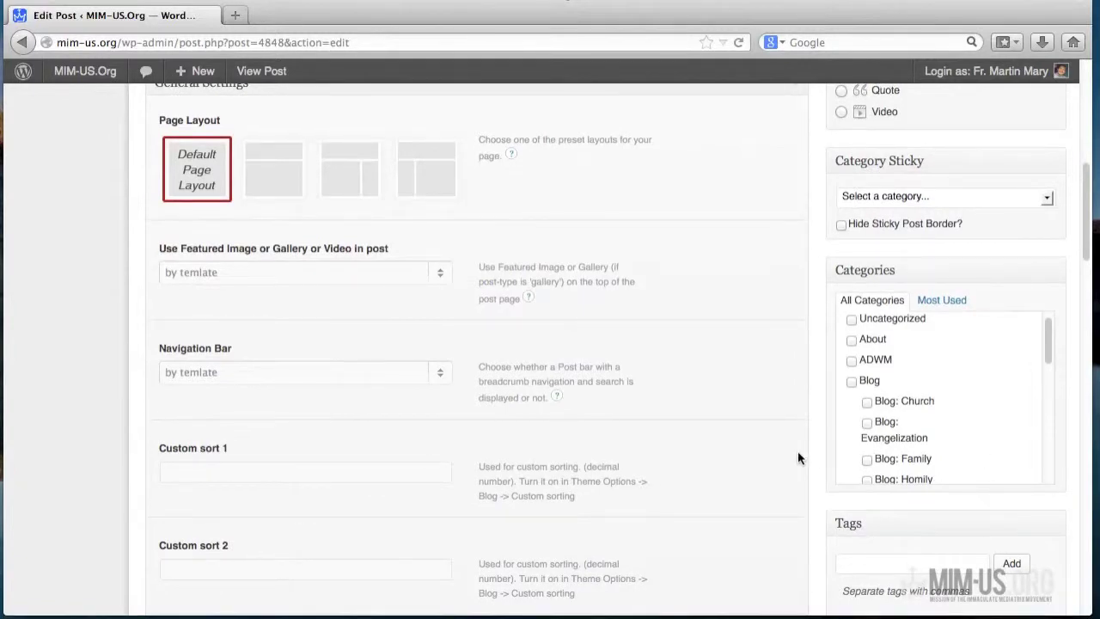
pyautogui.scroll(-3, 798, 450)
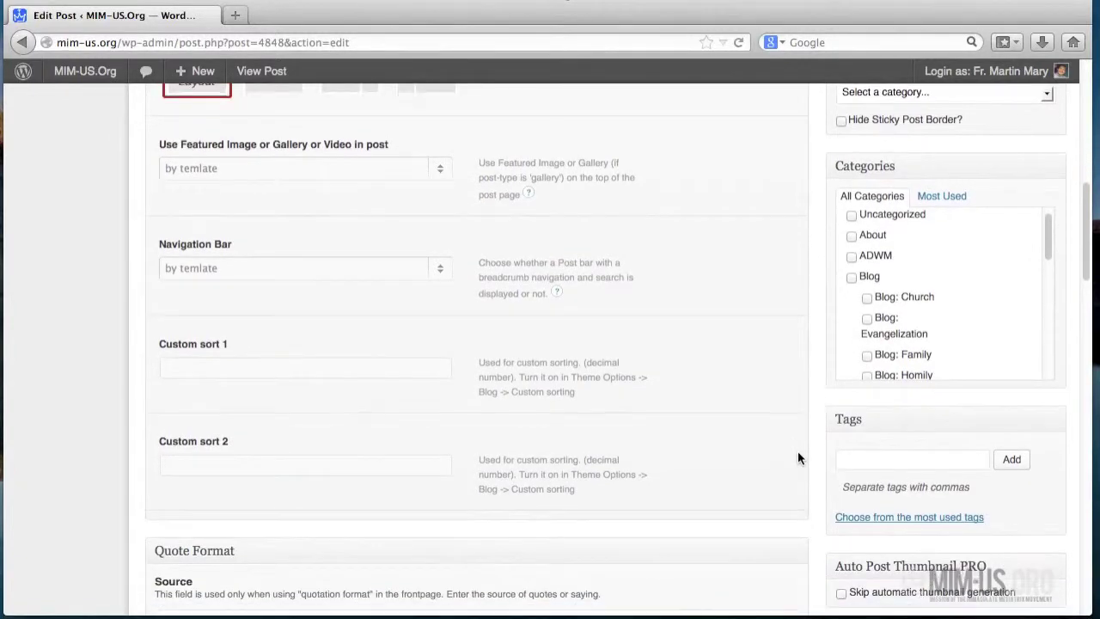
pyautogui.scroll(-1, 797, 457)
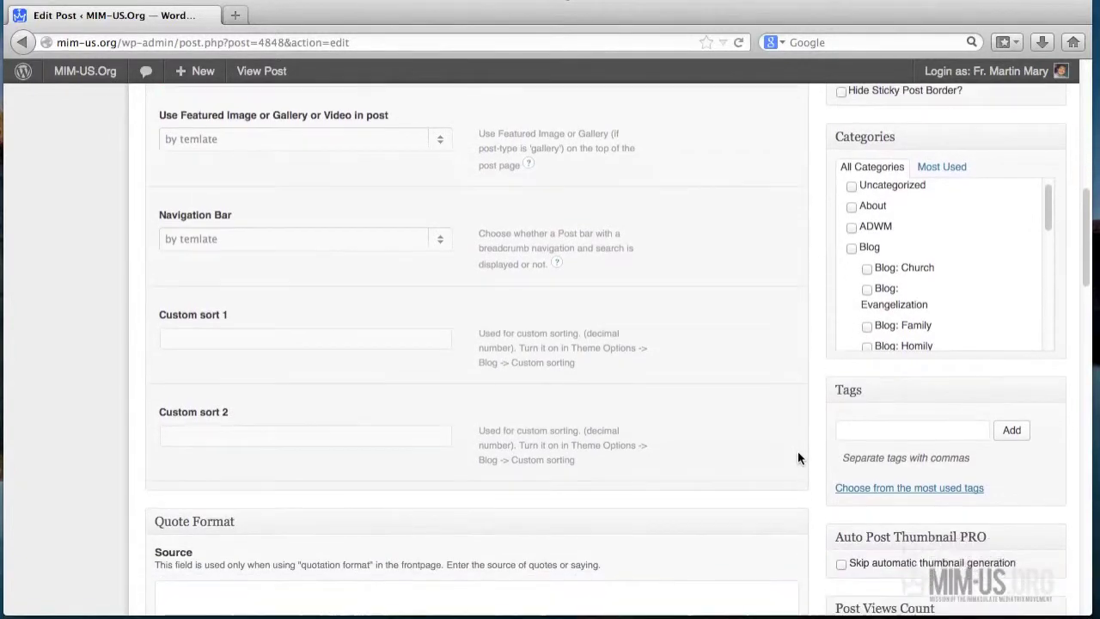
# - Add the tags 'third order' and 'mim' to the post
pyautogui.click(864, 431)
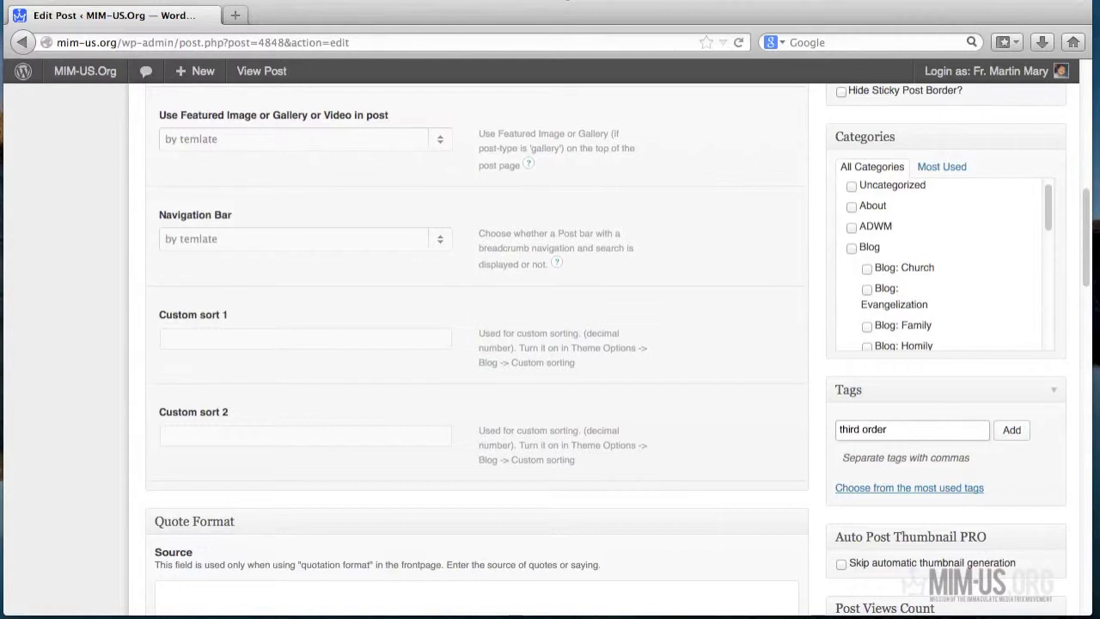
pyautogui.click(1005, 431)
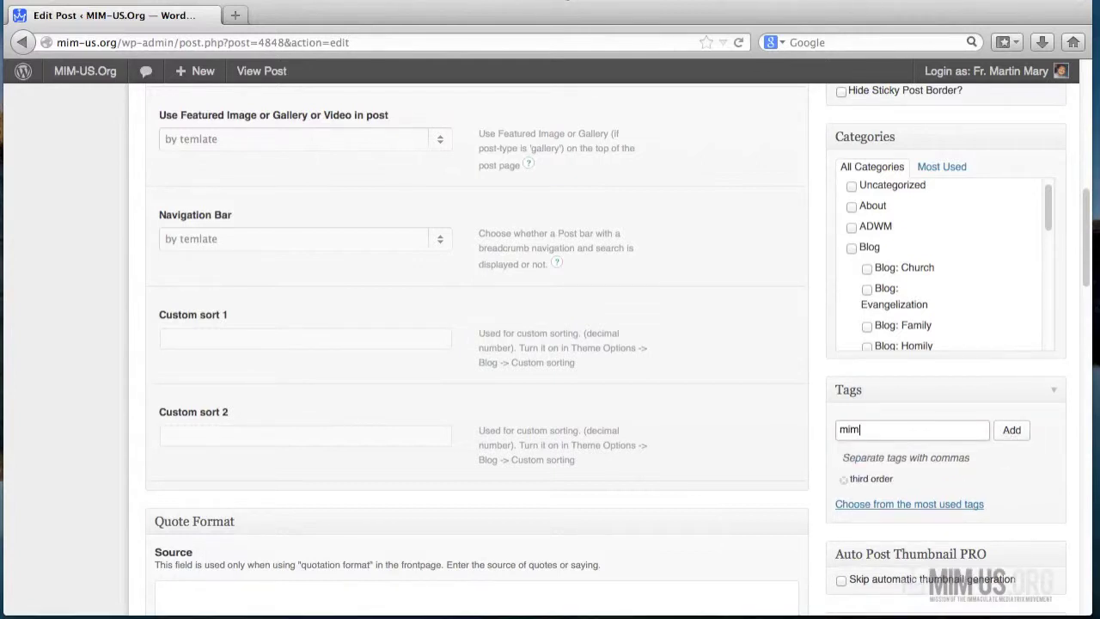
pyautogui.click(1014, 430)
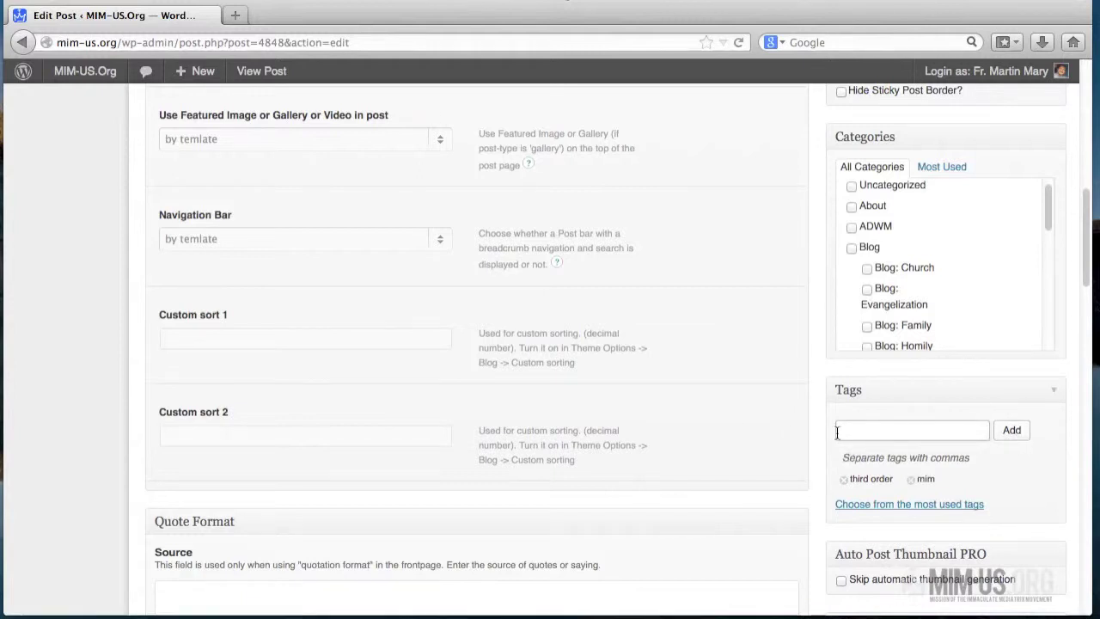
pyautogui.scroll(-2, 838, 432)
pyautogui.scroll(-1, 807, 435)
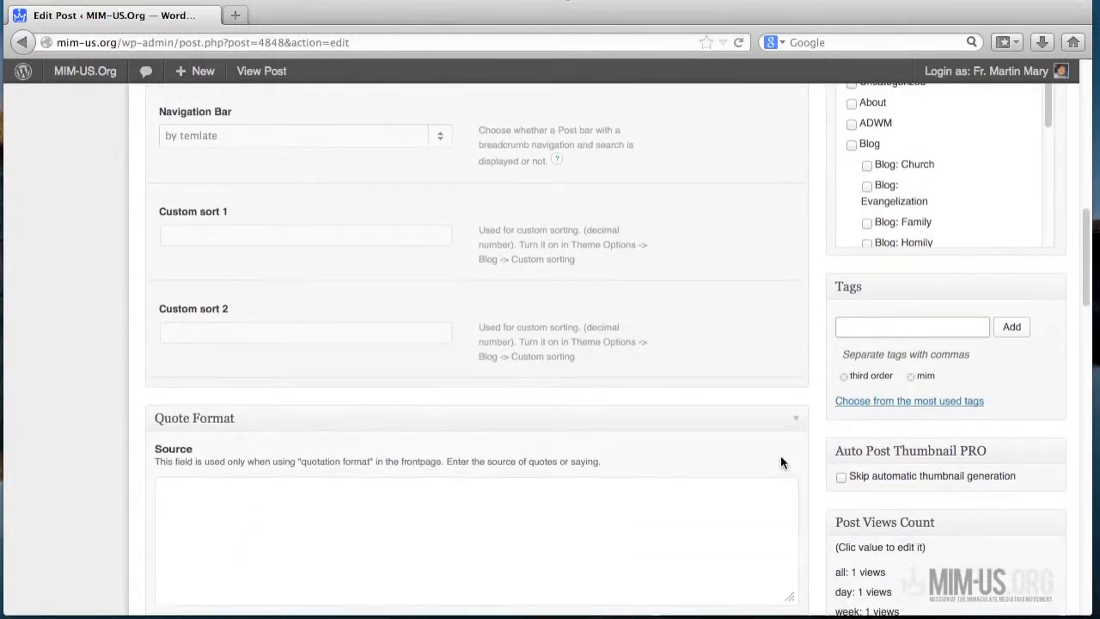
pyautogui.scroll(-2, 790, 460)
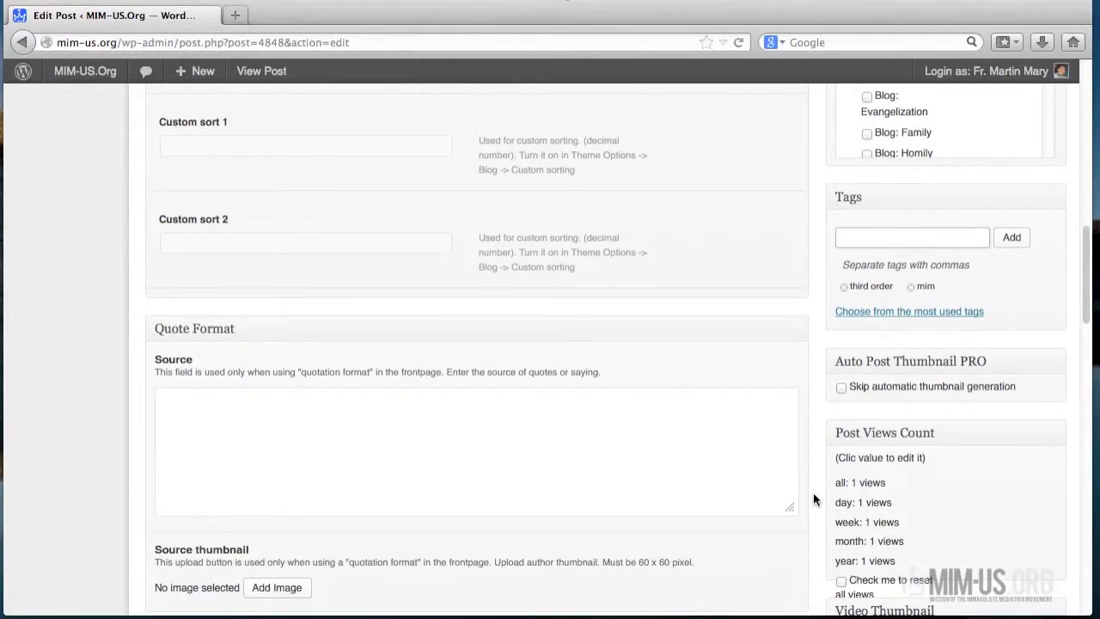
pyautogui.scroll(-1, 813, 499)
pyautogui.scroll(-3, 816, 499)
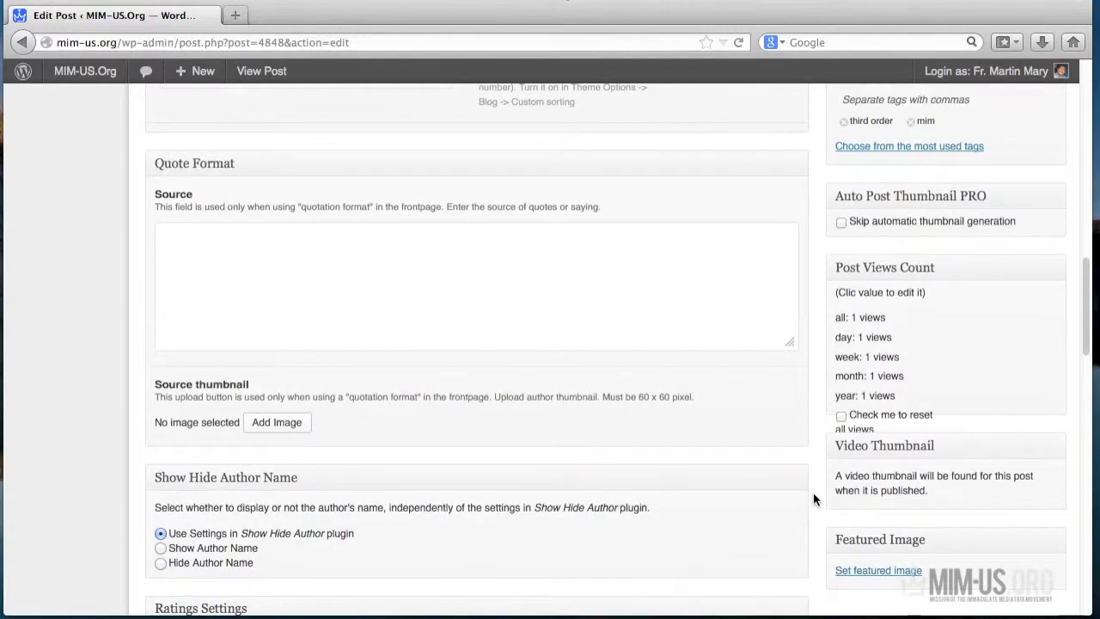
pyautogui.scroll(4, 815, 498)
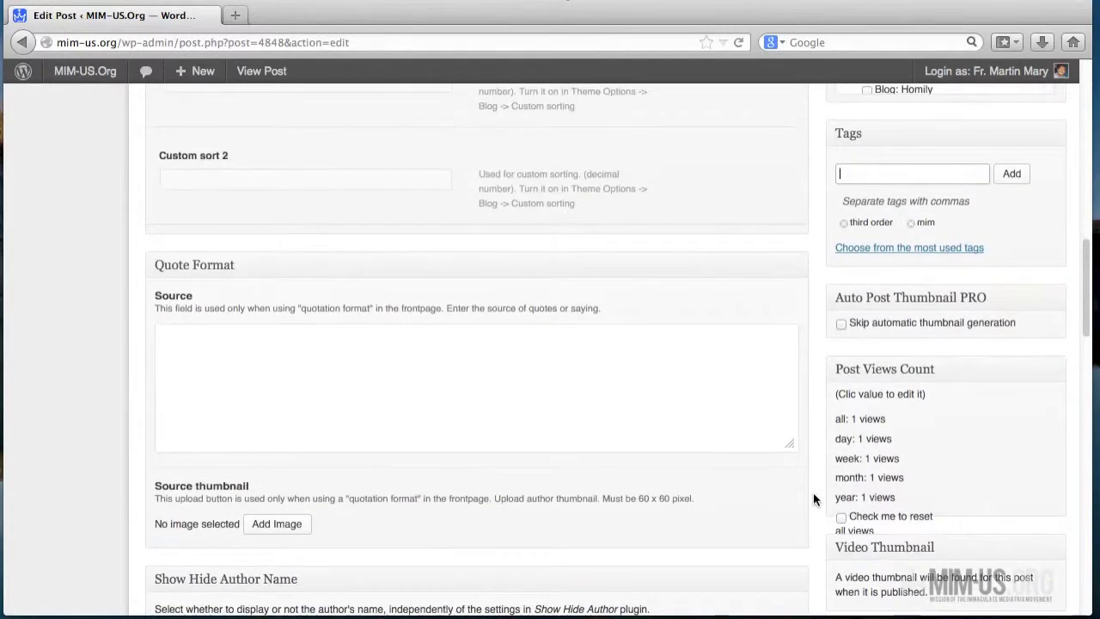
pyautogui.scroll(12, 814, 500)
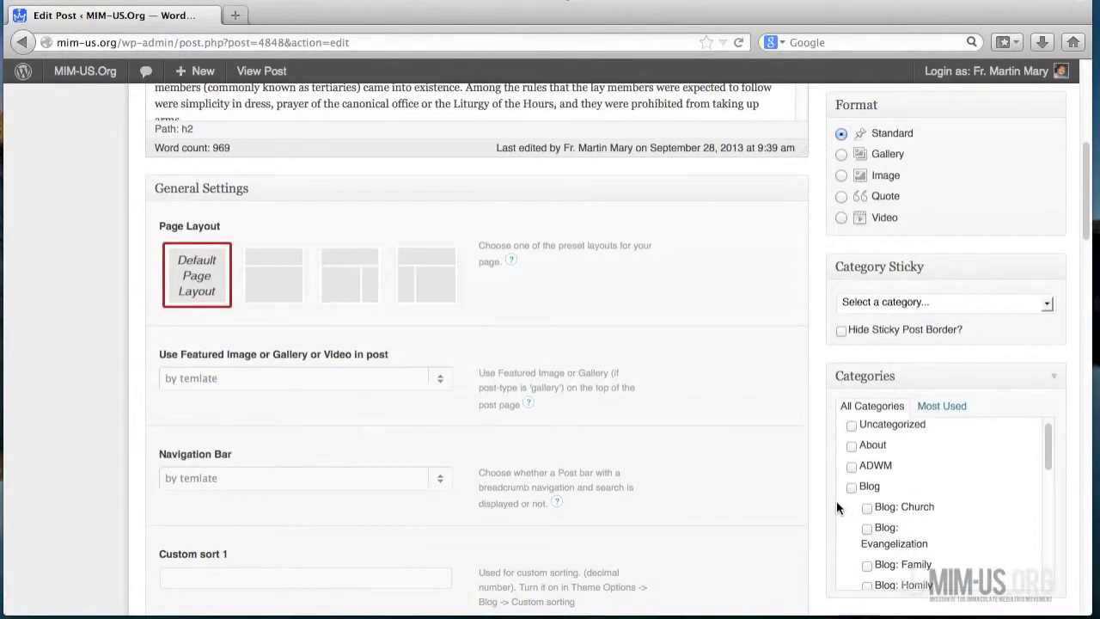
pyautogui.scroll(6, 808, 466)
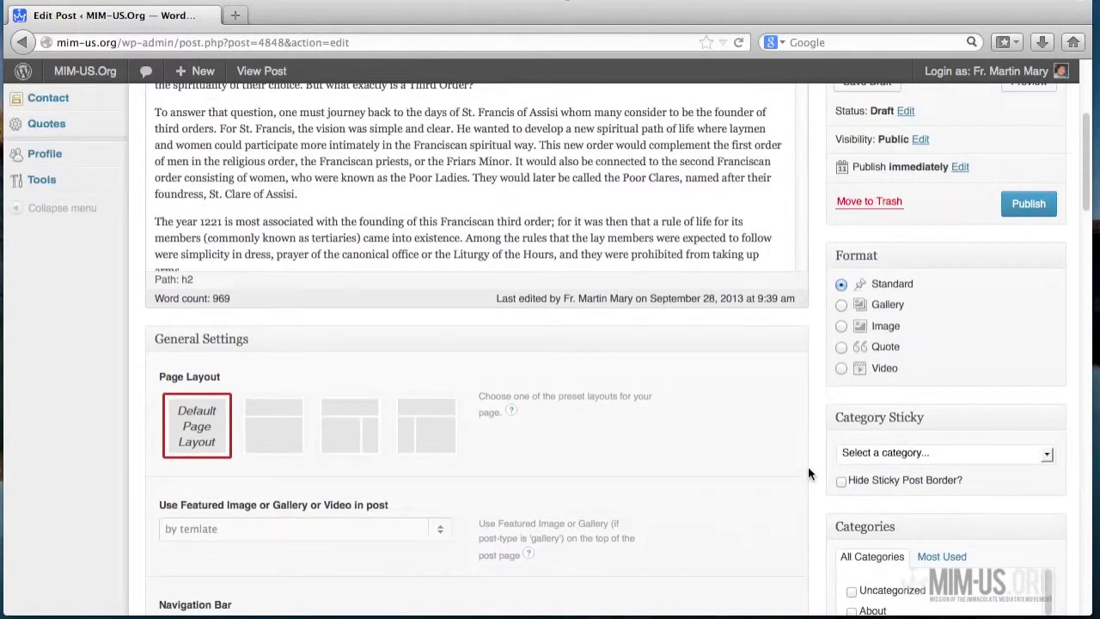
pyautogui.scroll(2, 808, 466)
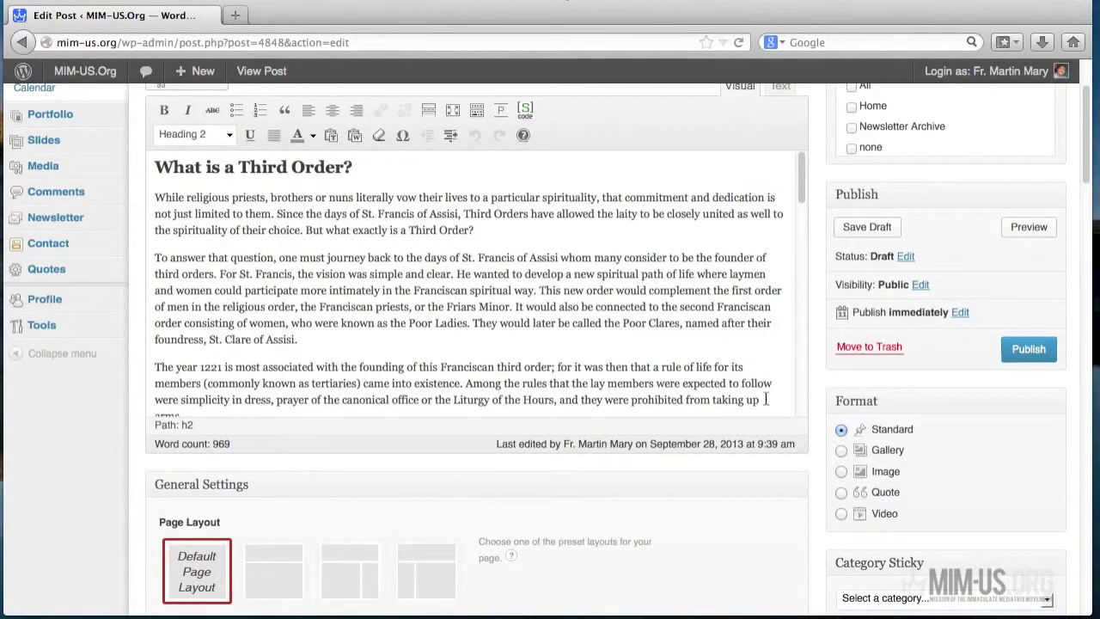
pyautogui.scroll(-4, 752, 464)
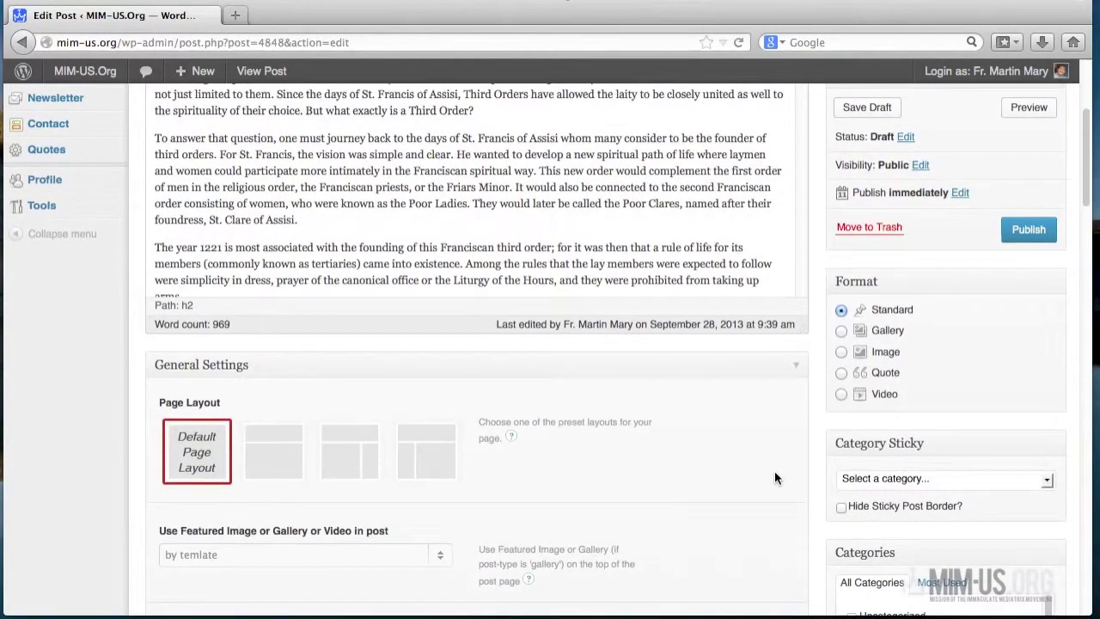
pyautogui.scroll(-2, 774, 471)
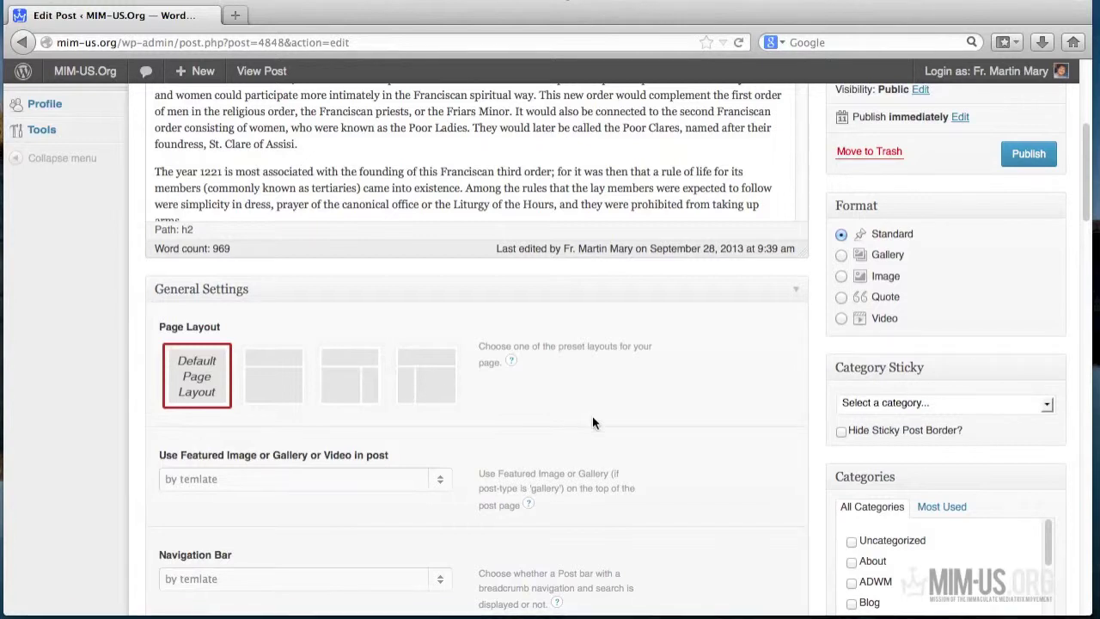
# - Choose the right-sidebar page layout and set Blog Right Sidebars to Blog Sidebar
pyautogui.click(364, 398)
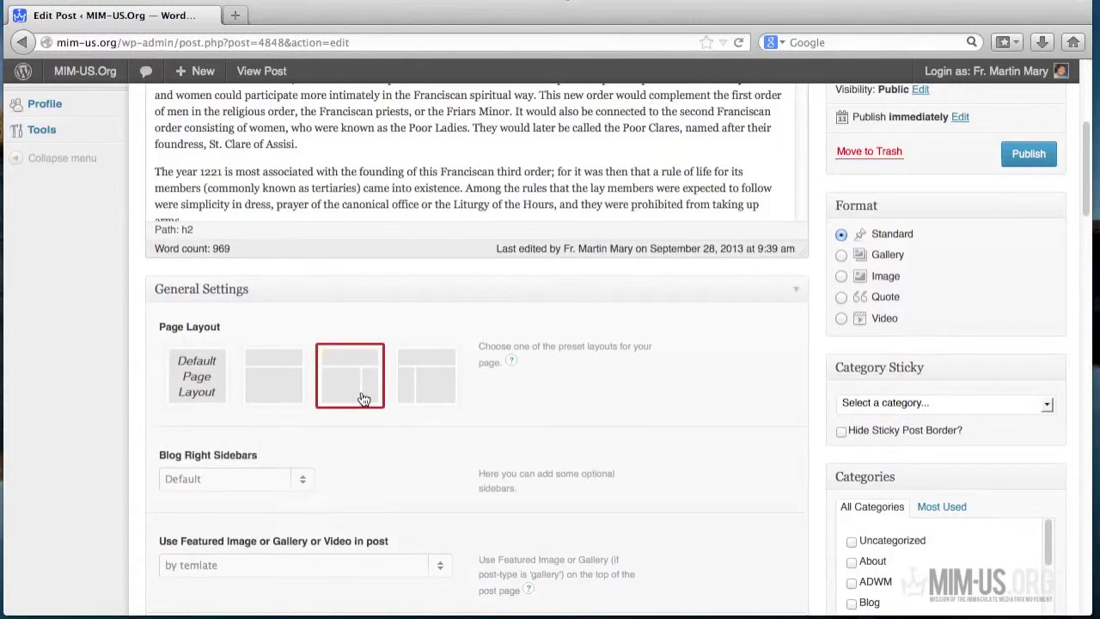
pyautogui.scroll(-2, 364, 436)
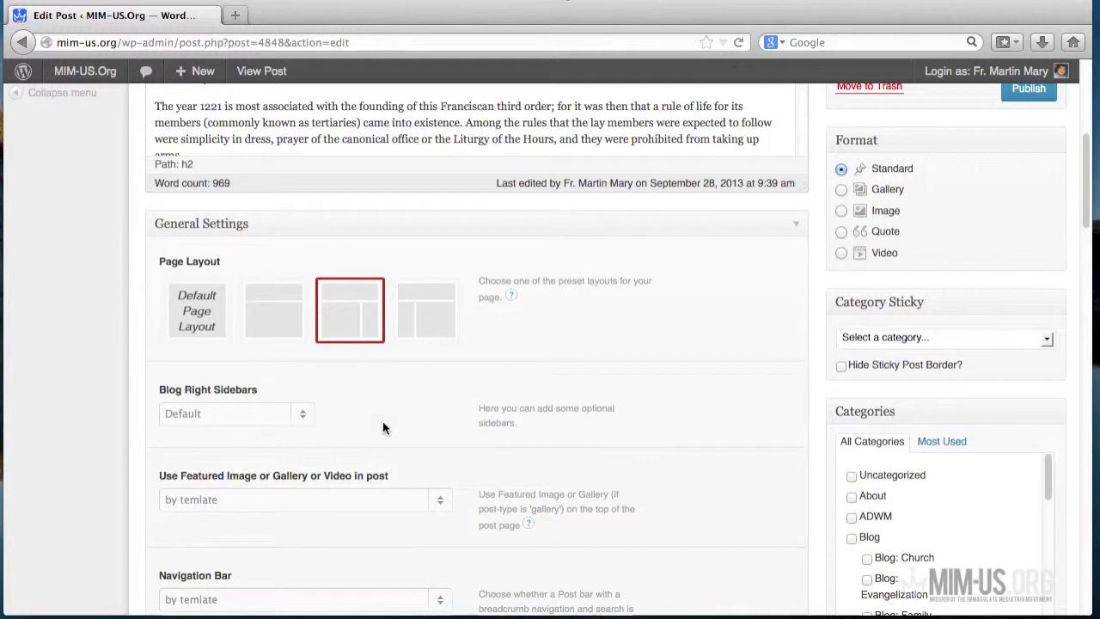
pyautogui.click(302, 416)
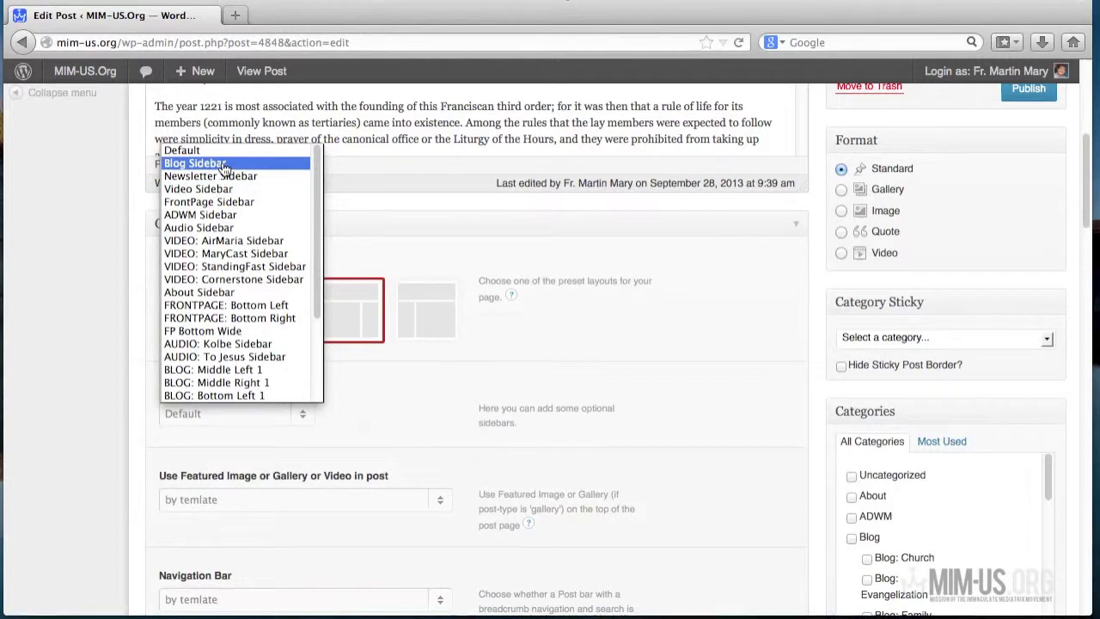
pyautogui.click(221, 163)
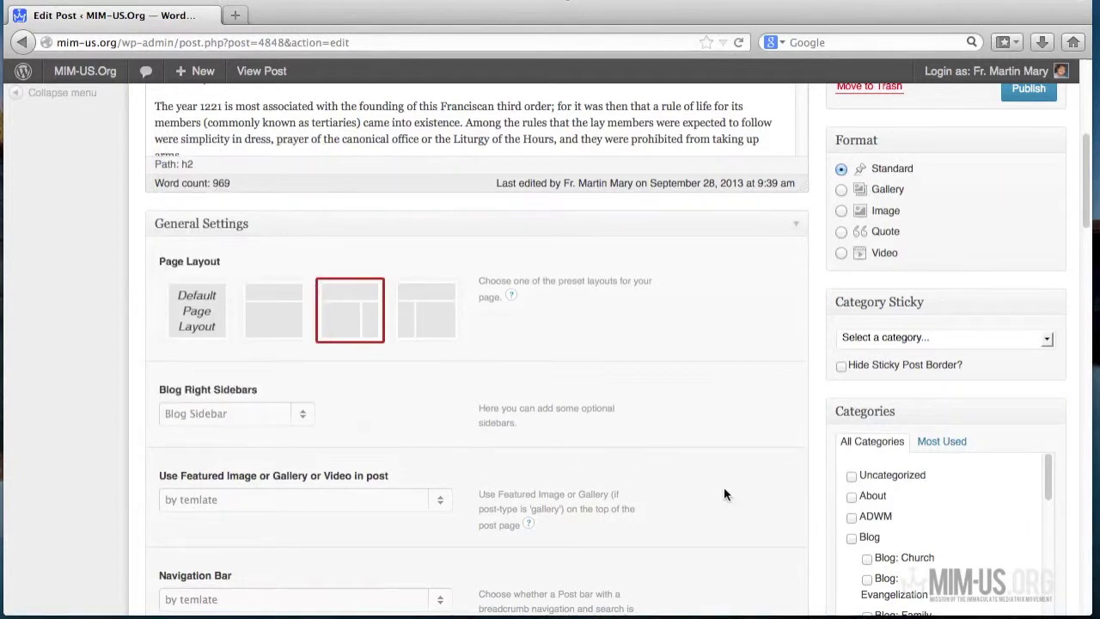
pyautogui.scroll(-1, 723, 487)
pyautogui.scroll(4, 724, 487)
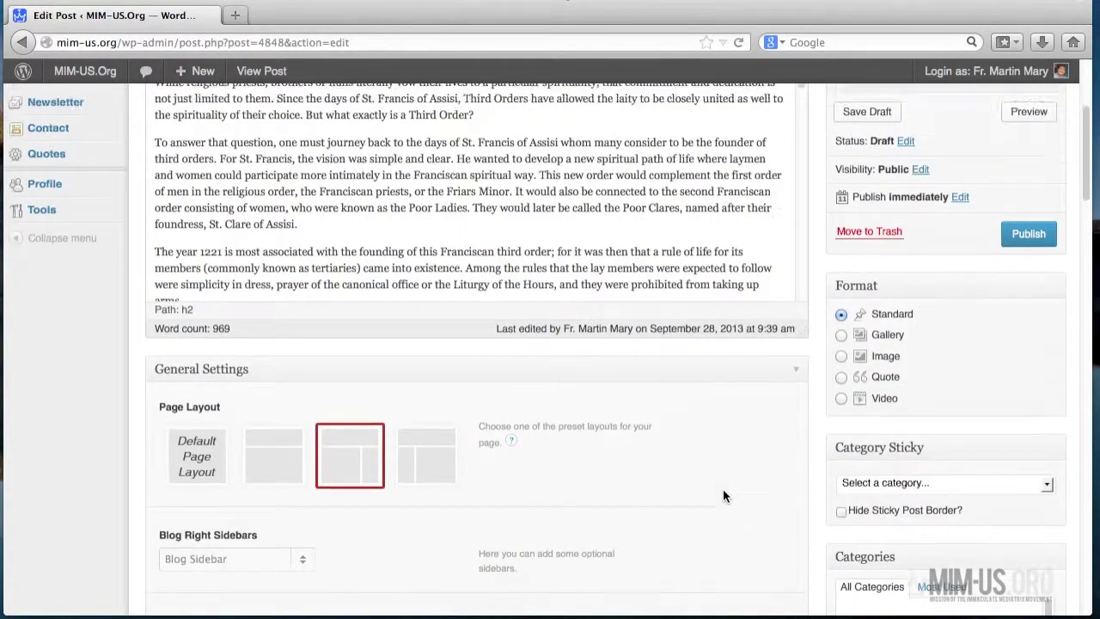
pyautogui.scroll(3, 723, 488)
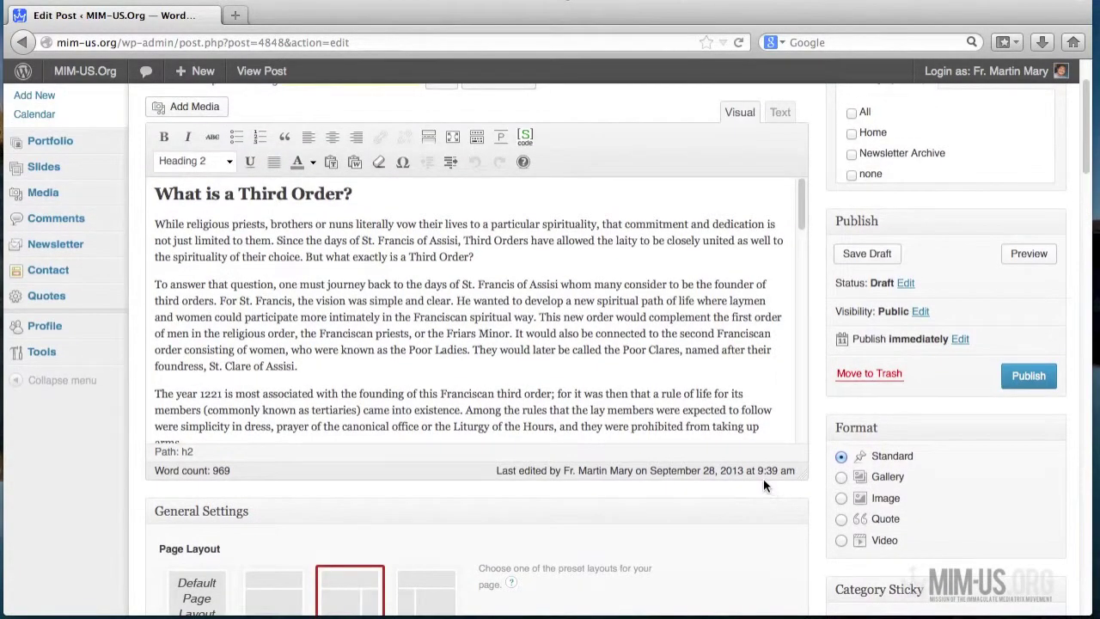
pyautogui.scroll(2, 763, 478)
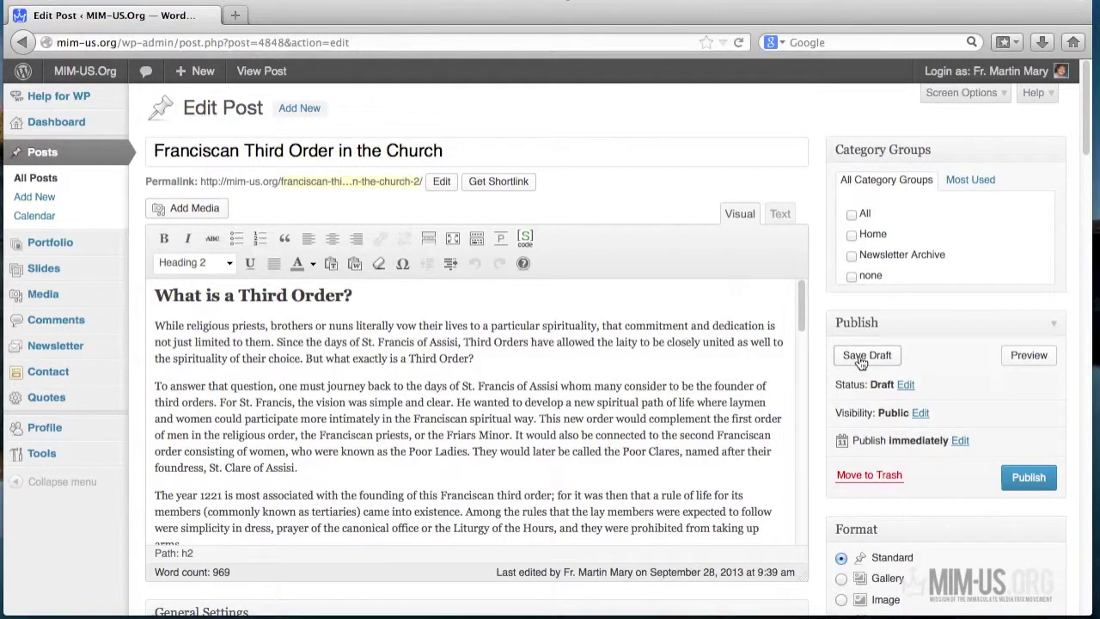
# - Save the draft and preview the post beside its right sidebar on the live site
pyautogui.click(858, 357)
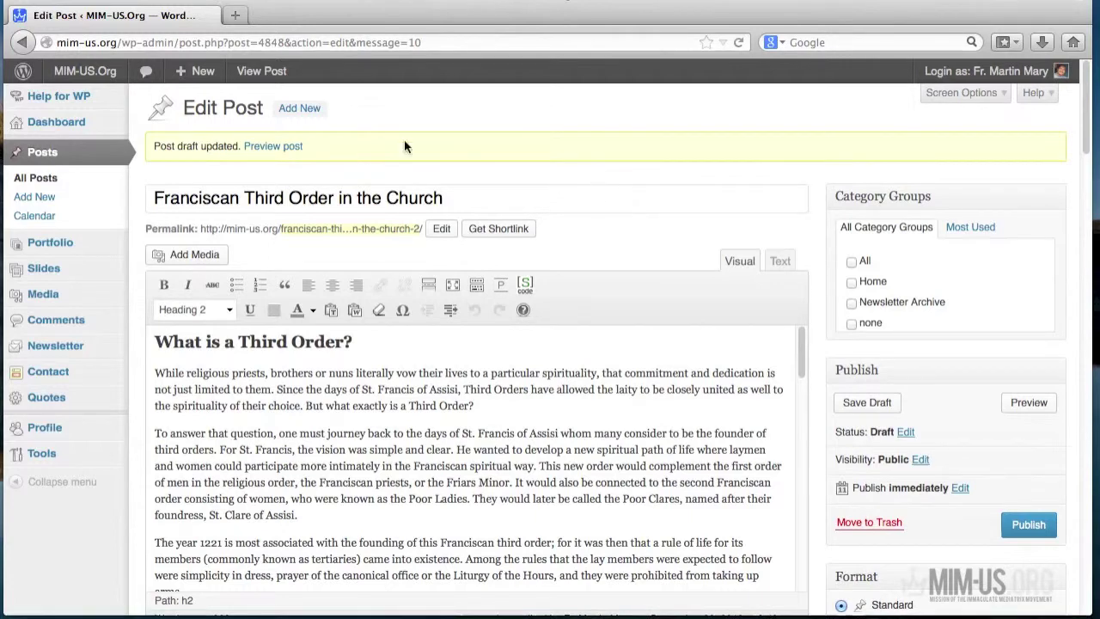
pyautogui.click(255, 72)
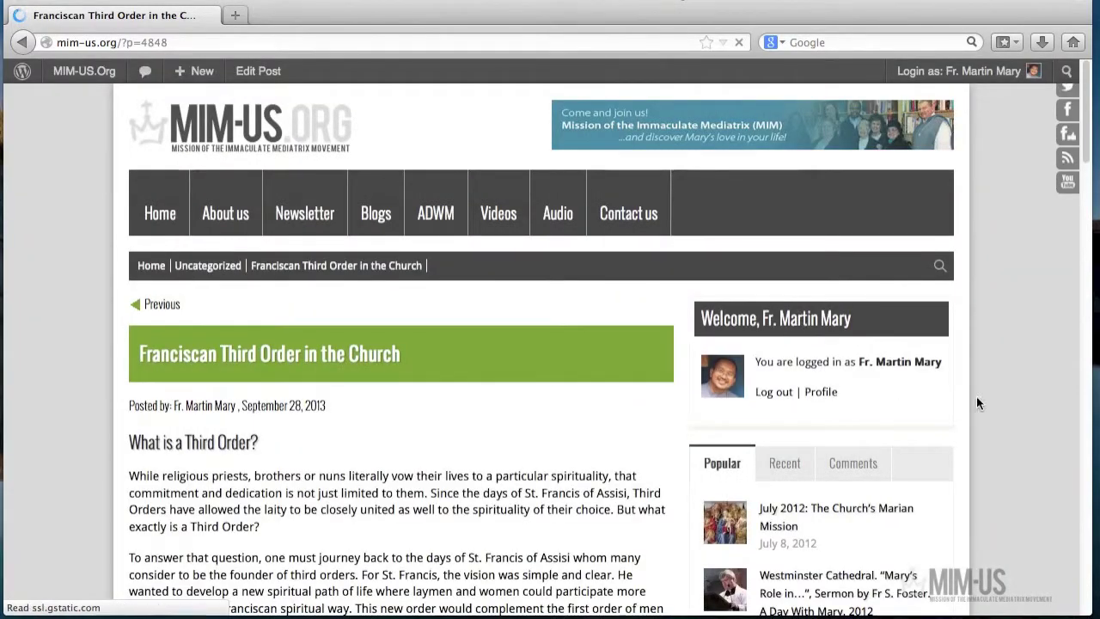
pyautogui.scroll(-5, 969, 409)
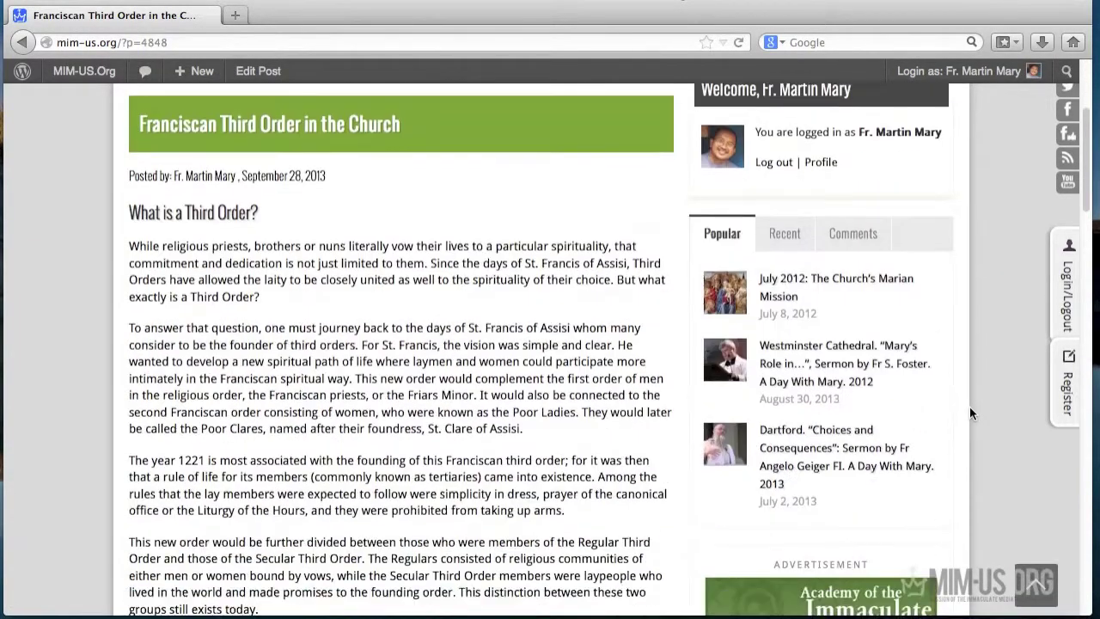
pyautogui.scroll(-10, 969, 406)
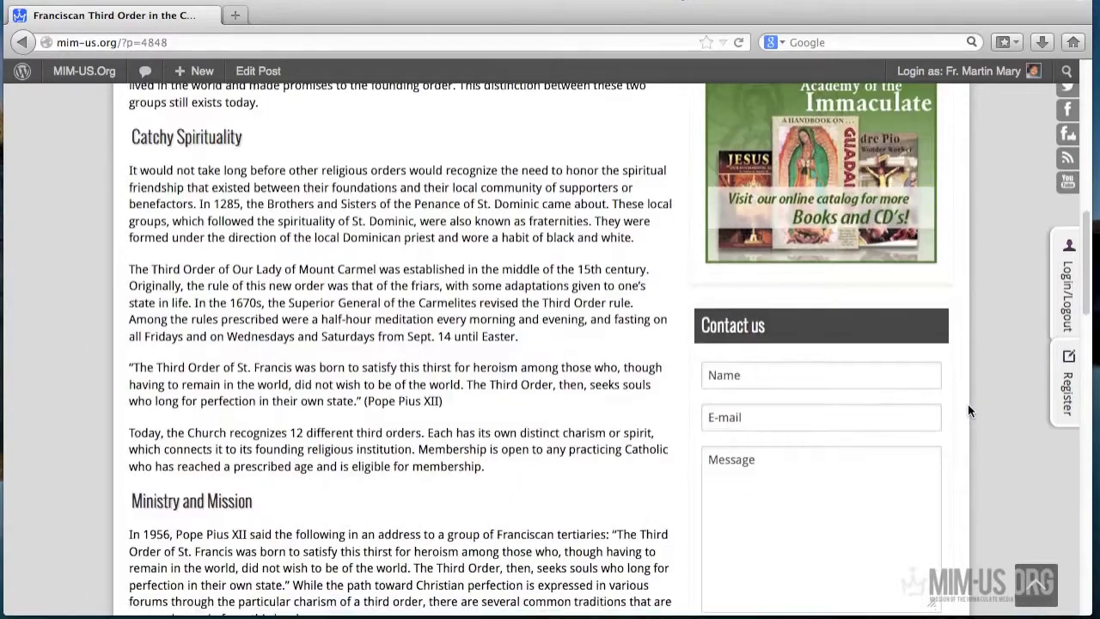
pyautogui.scroll(-4, 967, 404)
pyautogui.scroll(7, 967, 403)
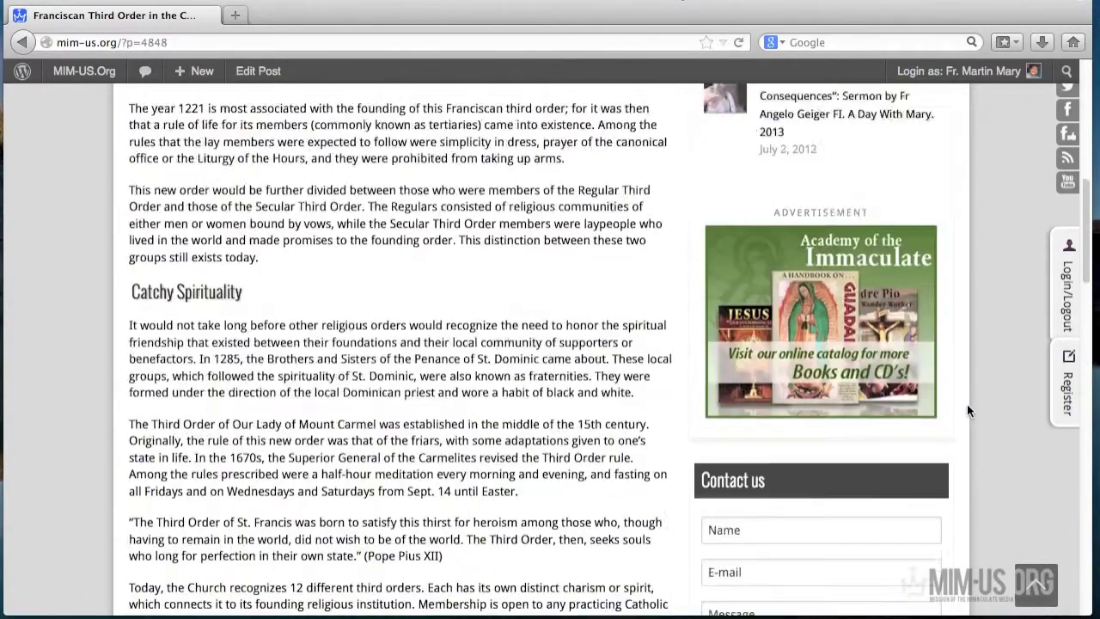
pyautogui.scroll(10, 967, 403)
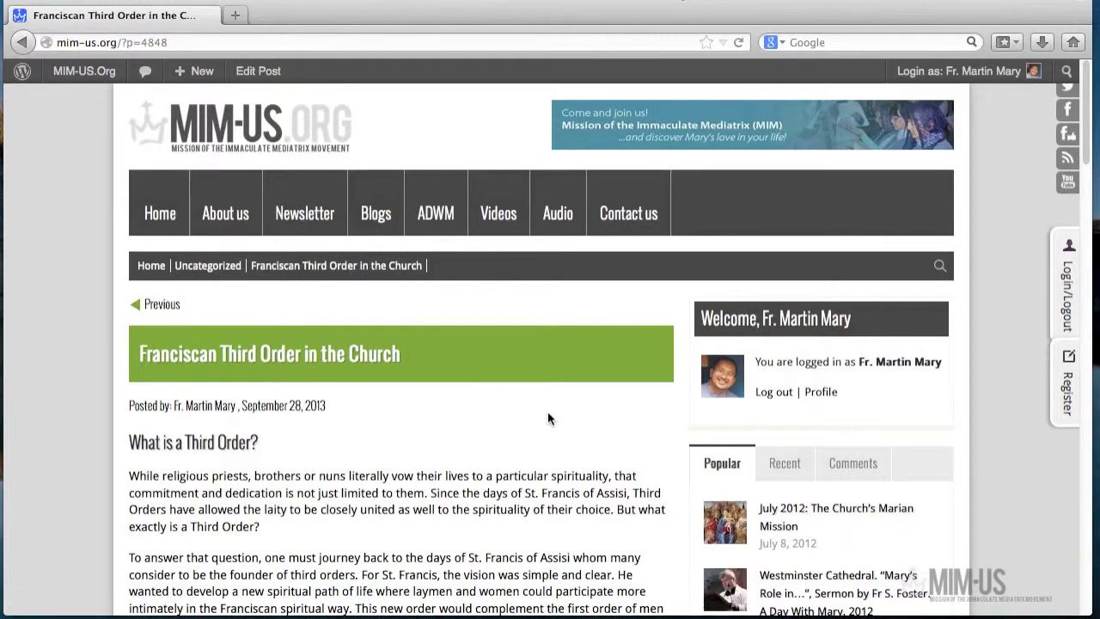
# - Browse the Blogs page's featured posts and Departments, then go back to the post
pyautogui.click(375, 222)
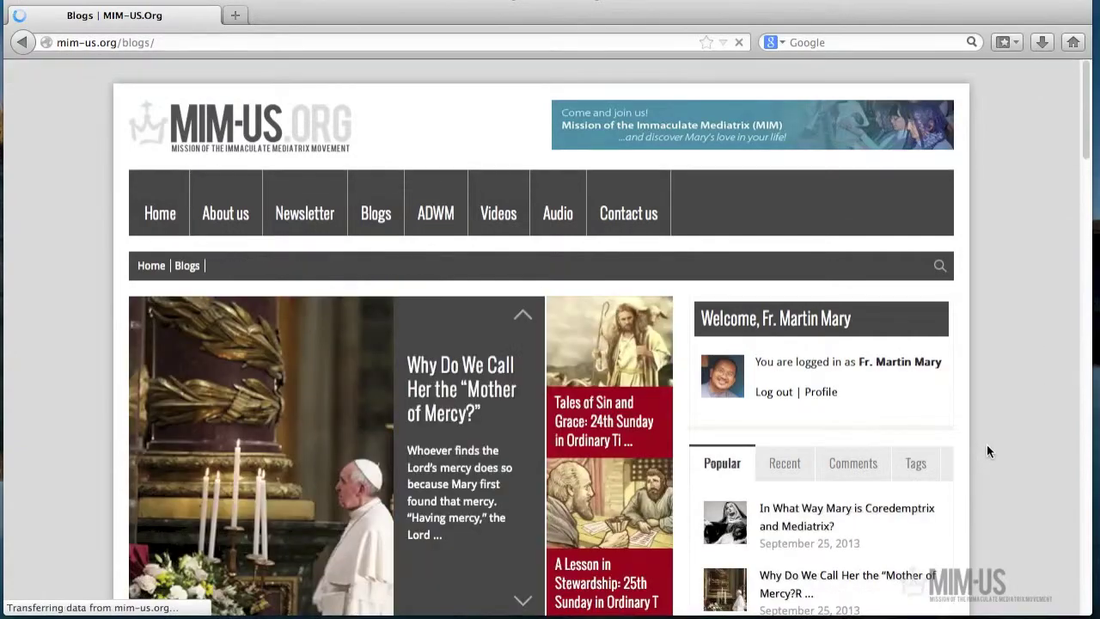
pyautogui.scroll(-3, 993, 444)
pyautogui.scroll(-8, 994, 445)
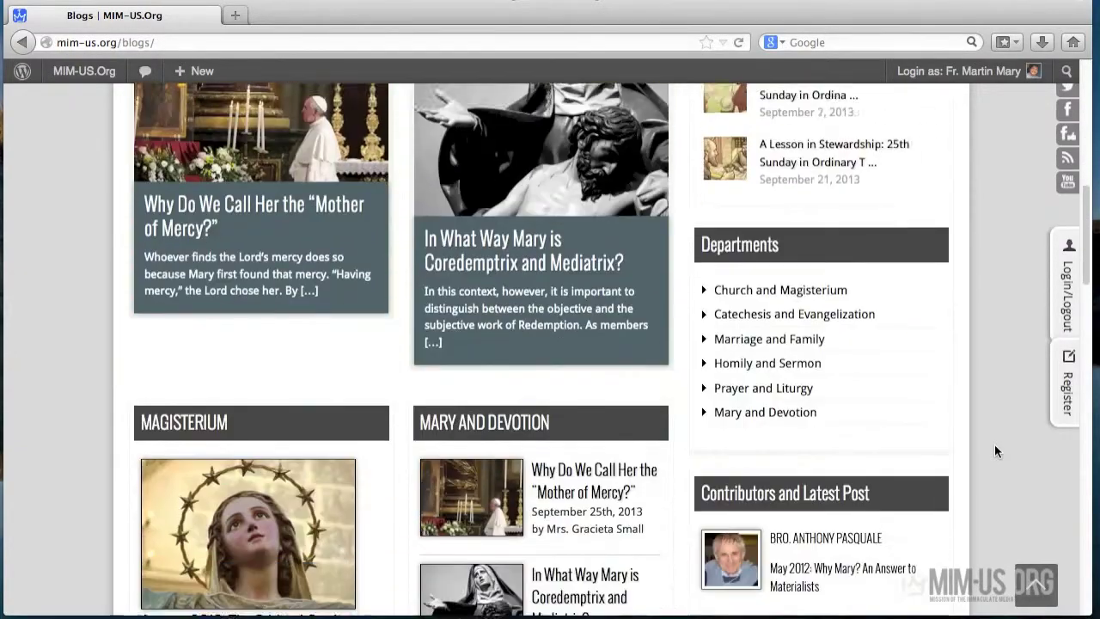
pyautogui.scroll(4, 994, 444)
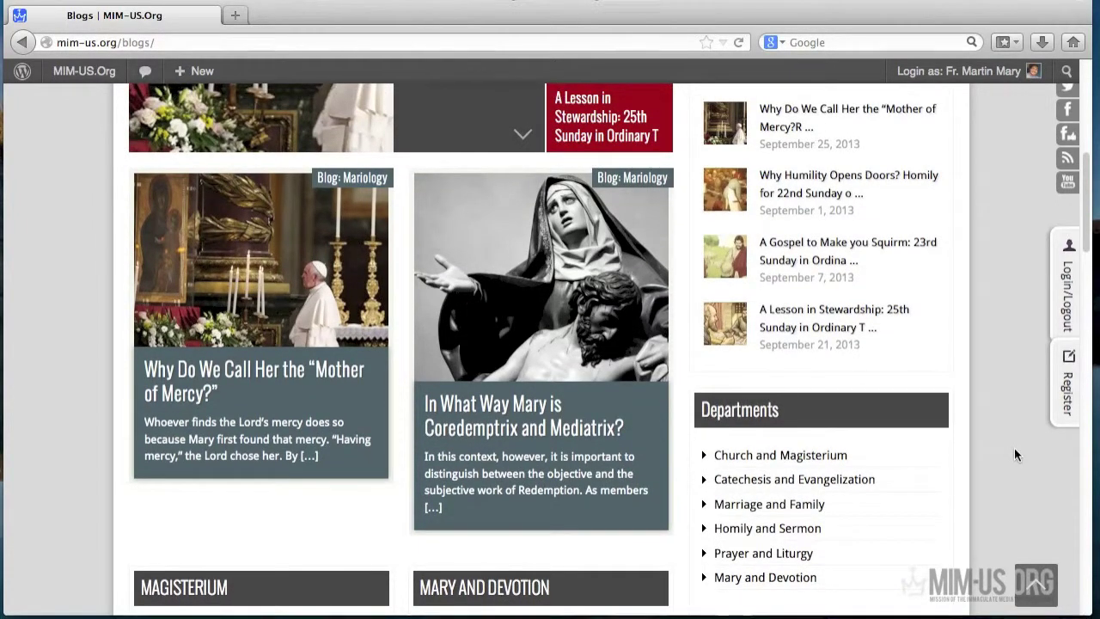
pyautogui.scroll(1, 1013, 450)
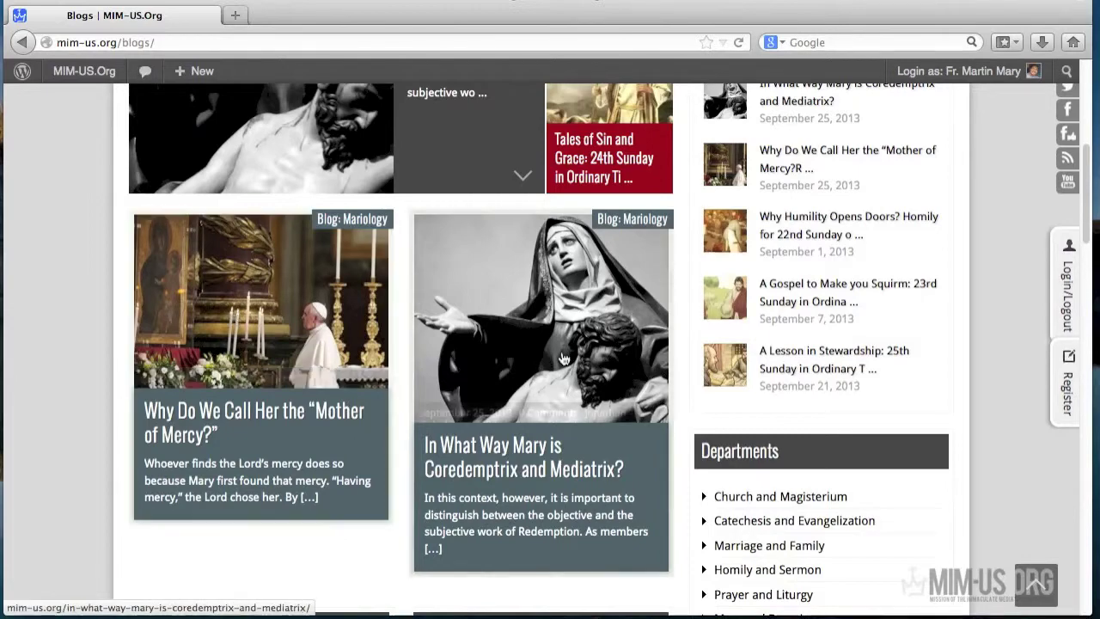
pyautogui.scroll(1, 564, 362)
pyautogui.scroll(5, 563, 363)
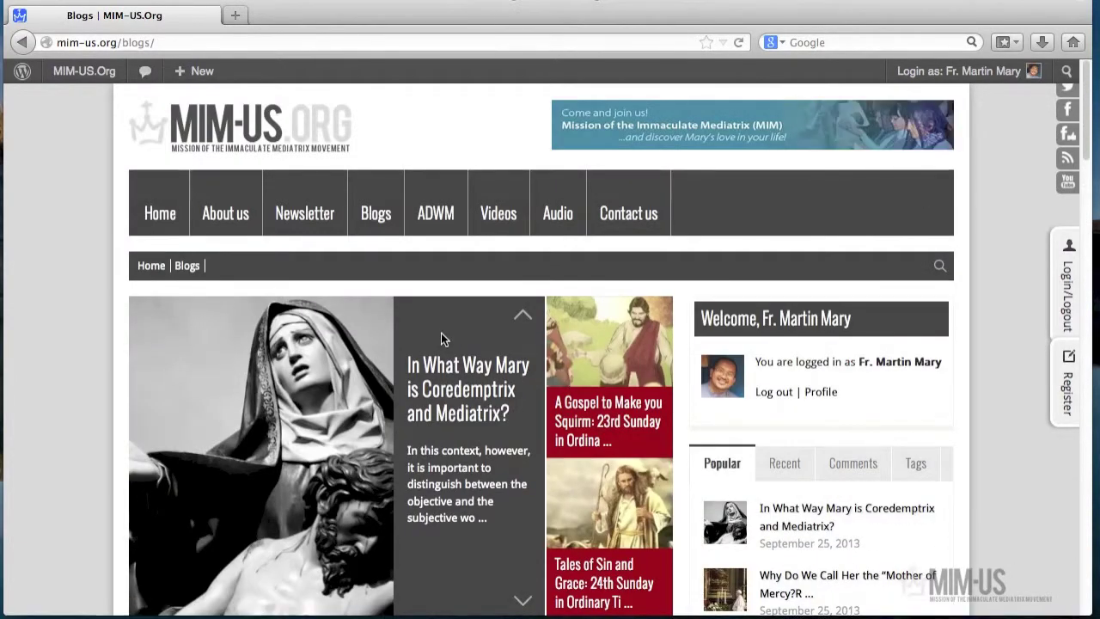
pyautogui.click(22, 42)
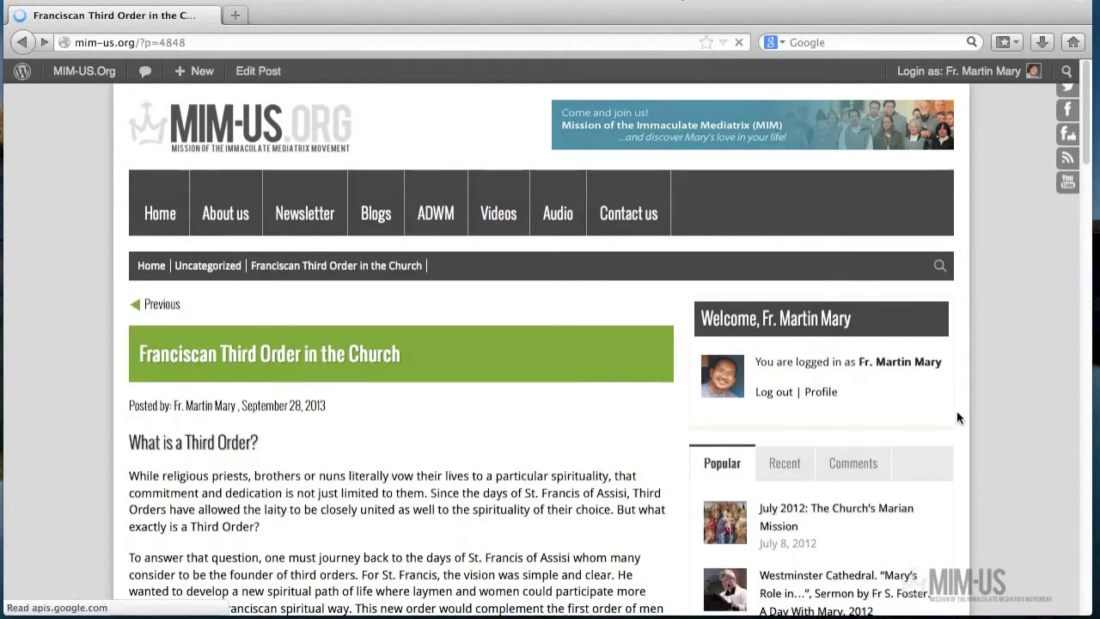
# - Publish the Franciscan Third Order post from the editor and view it on the site
pyautogui.click(258, 71)
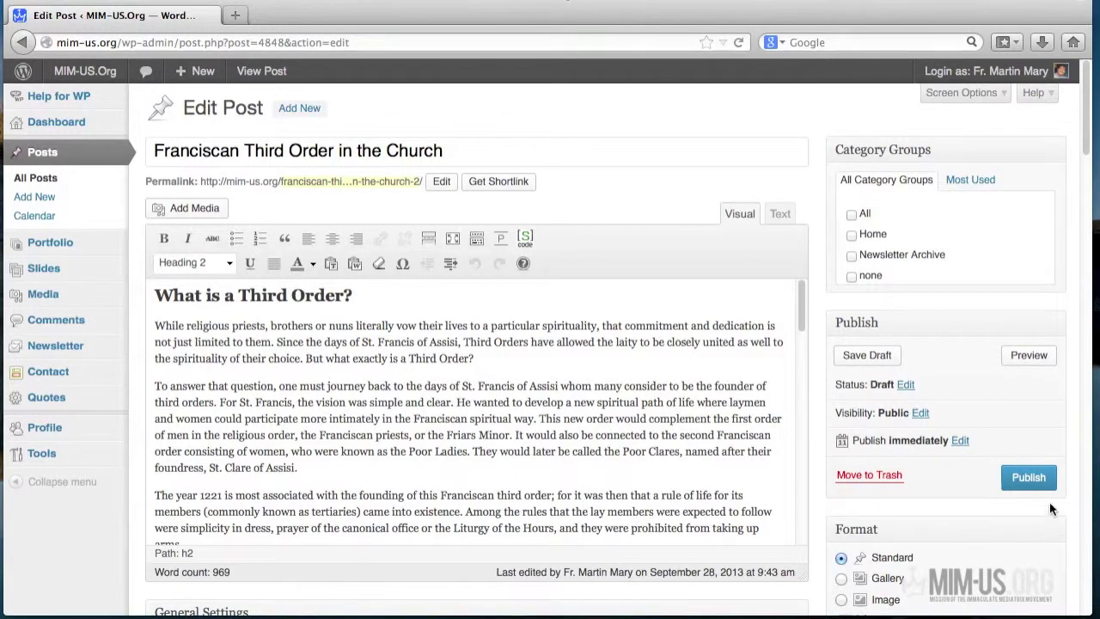
pyautogui.click(1030, 479)
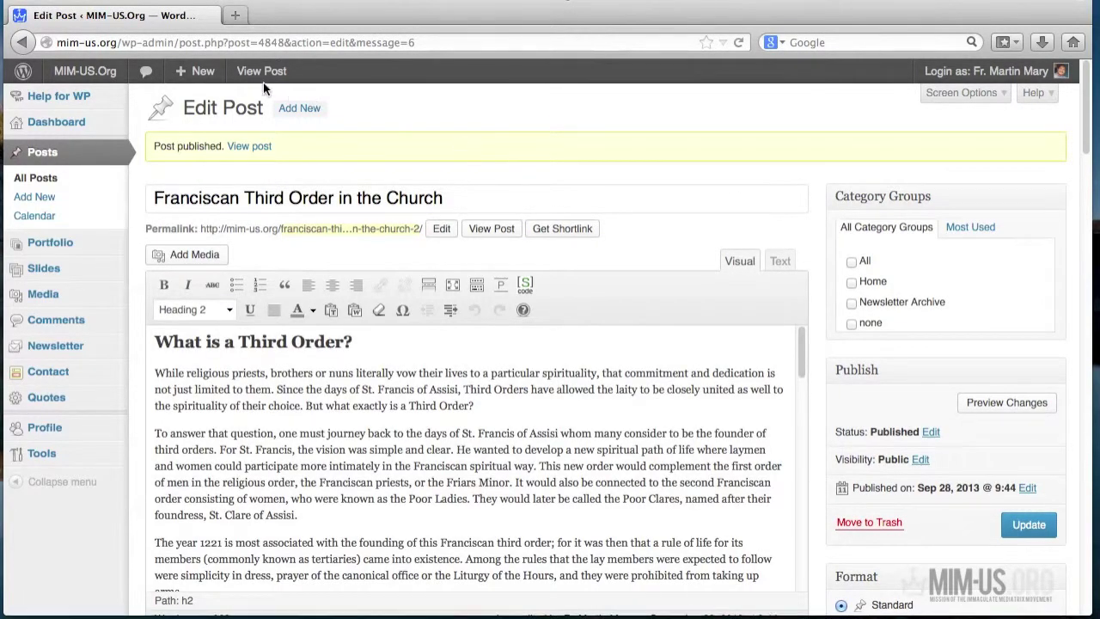
pyautogui.click(260, 73)
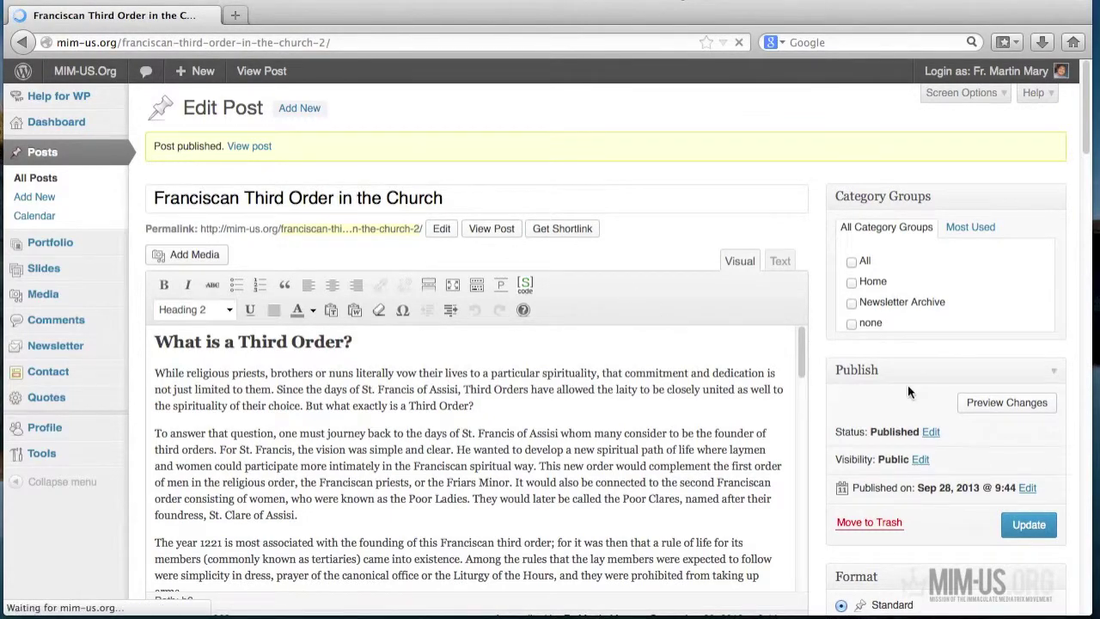
# - On the Blogs page, confirm 'Franciscan Third Order in the Church' is listed under Blog: MIM Spirituality
pyautogui.scroll(-1, 523, 427)
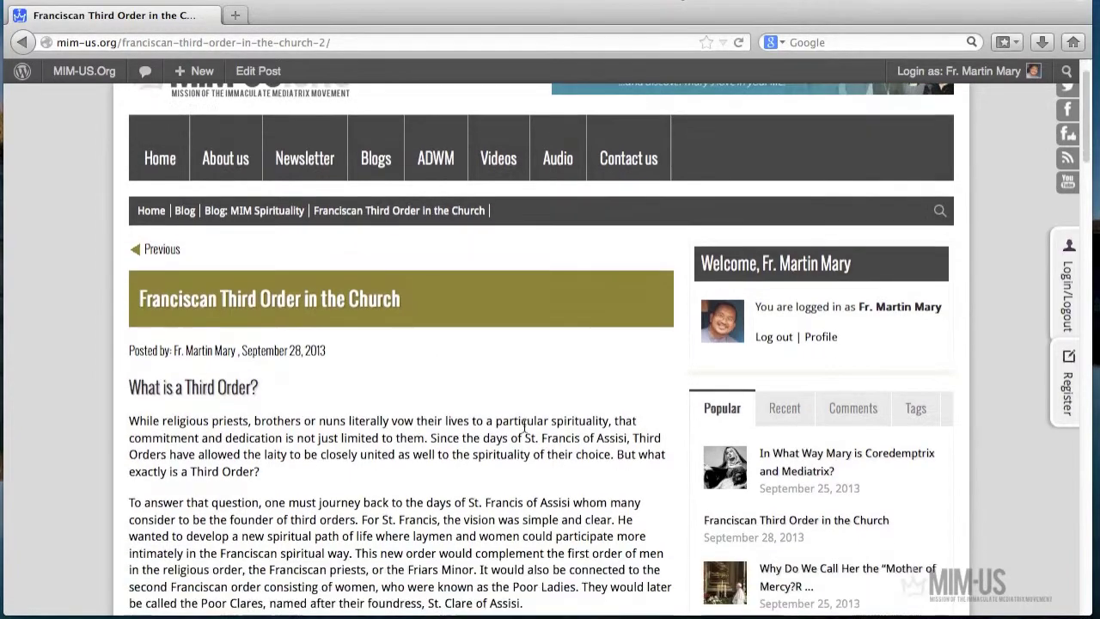
pyautogui.scroll(-1, 523, 425)
pyautogui.scroll(2, 524, 424)
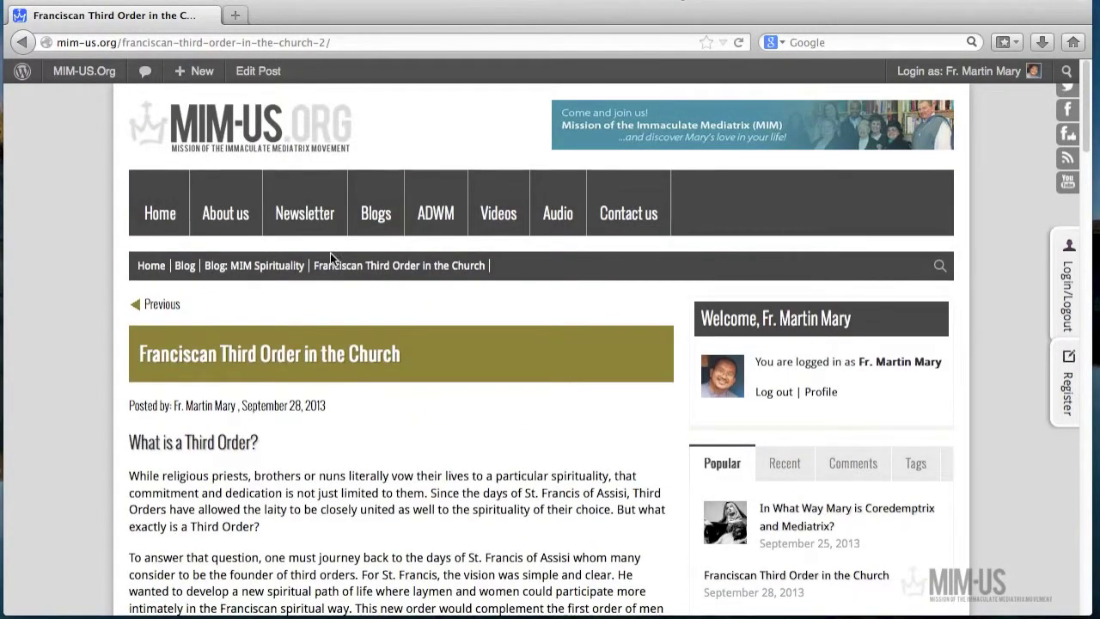
pyautogui.click(378, 215)
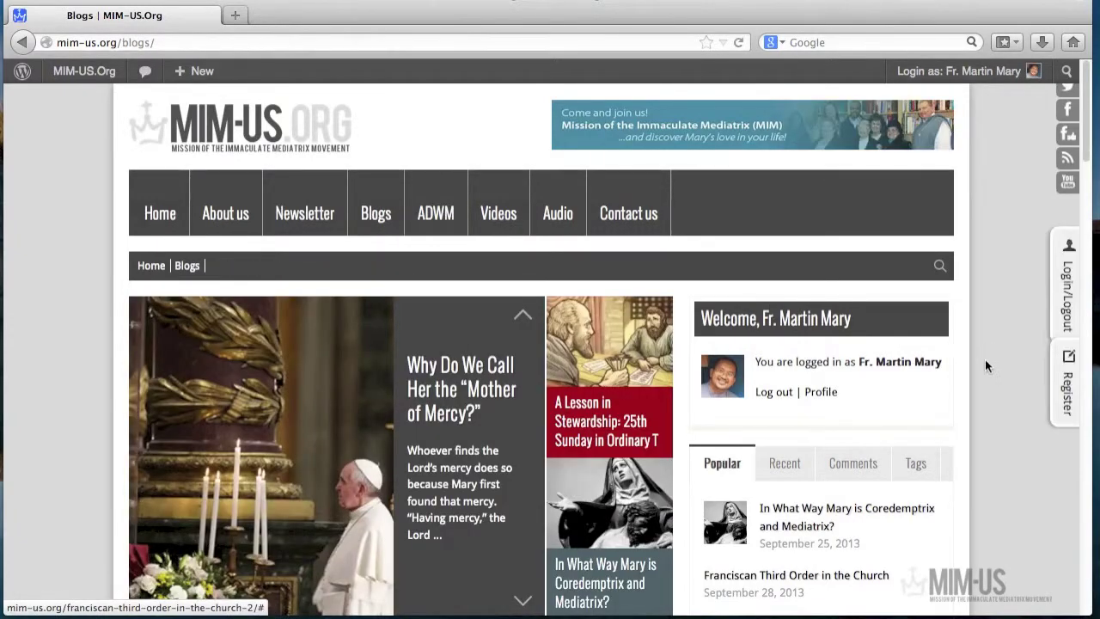
pyautogui.scroll(-2, 984, 363)
pyautogui.scroll(-4, 984, 363)
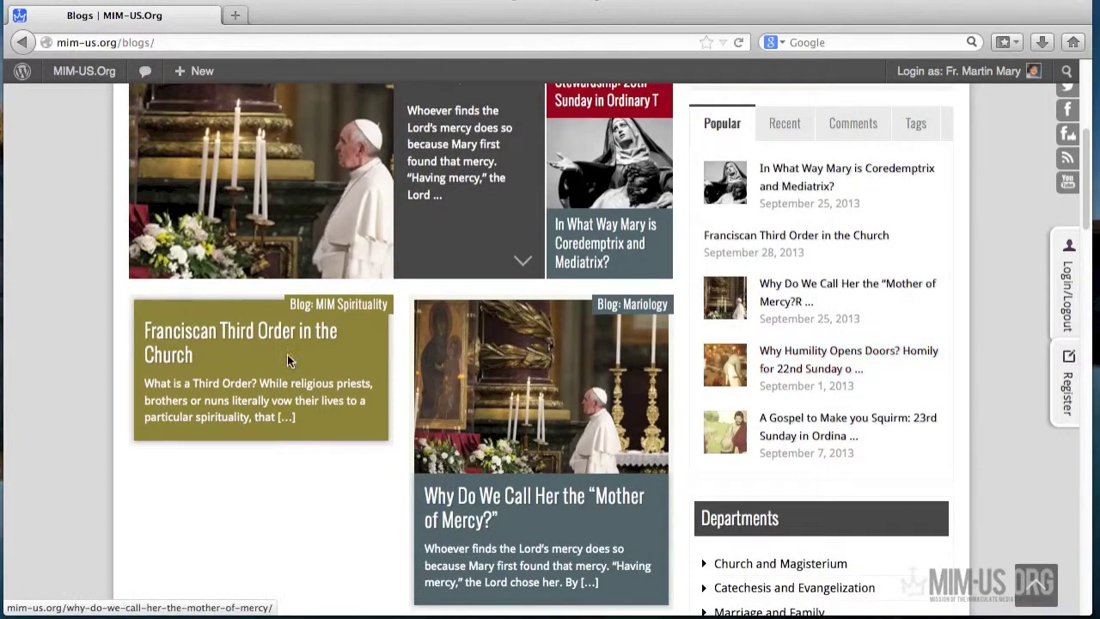
pyautogui.scroll(-1, 299, 480)
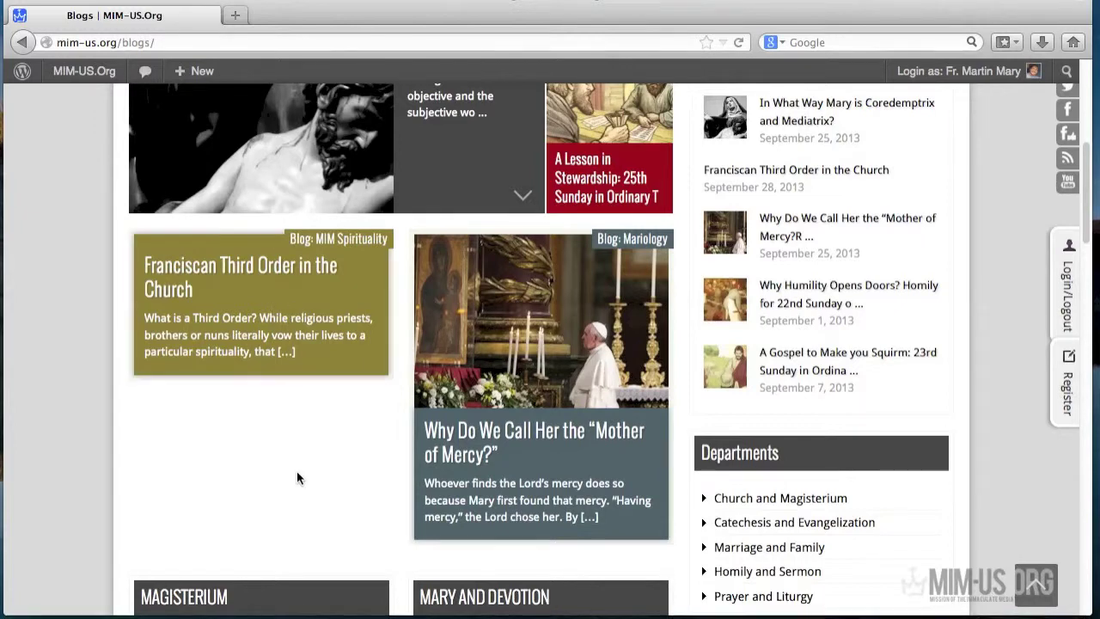
# - Open the Franciscan Third Order in the Church post, review it beside the Popular sidebar, then reopen it for editing
pyautogui.click(240, 270)
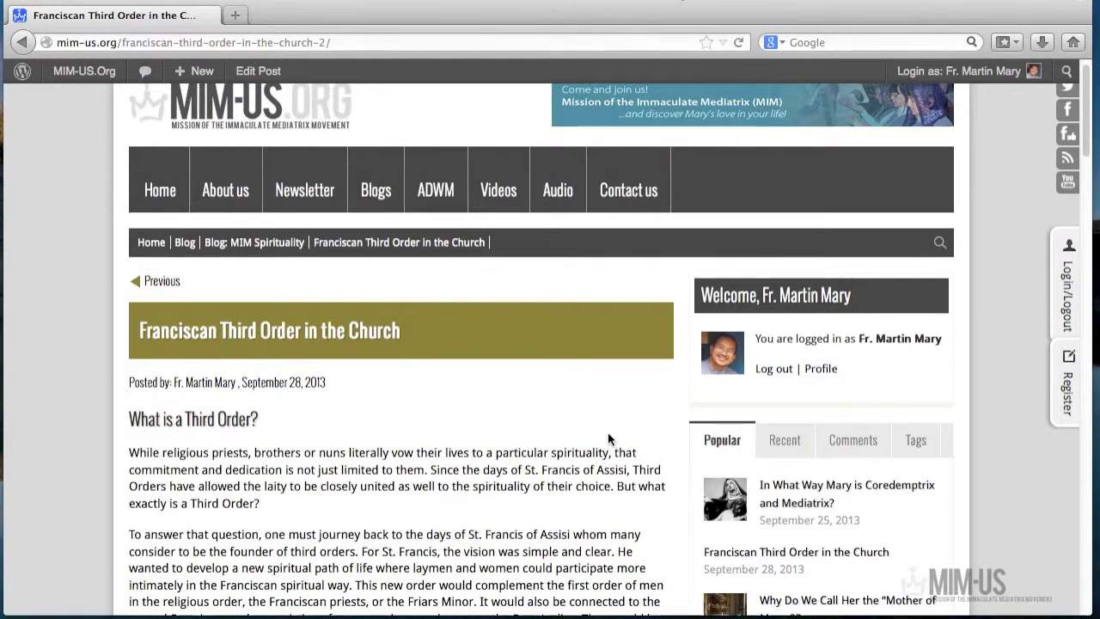
pyautogui.scroll(-2, 617, 438)
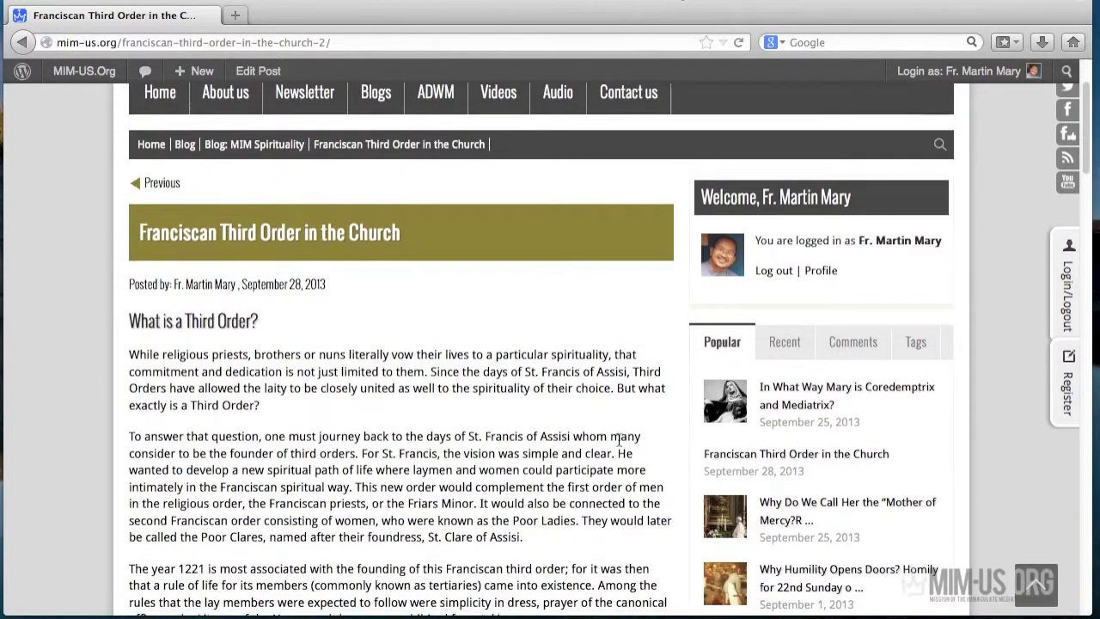
pyautogui.scroll(-1, 618, 439)
pyautogui.scroll(-1, 618, 439)
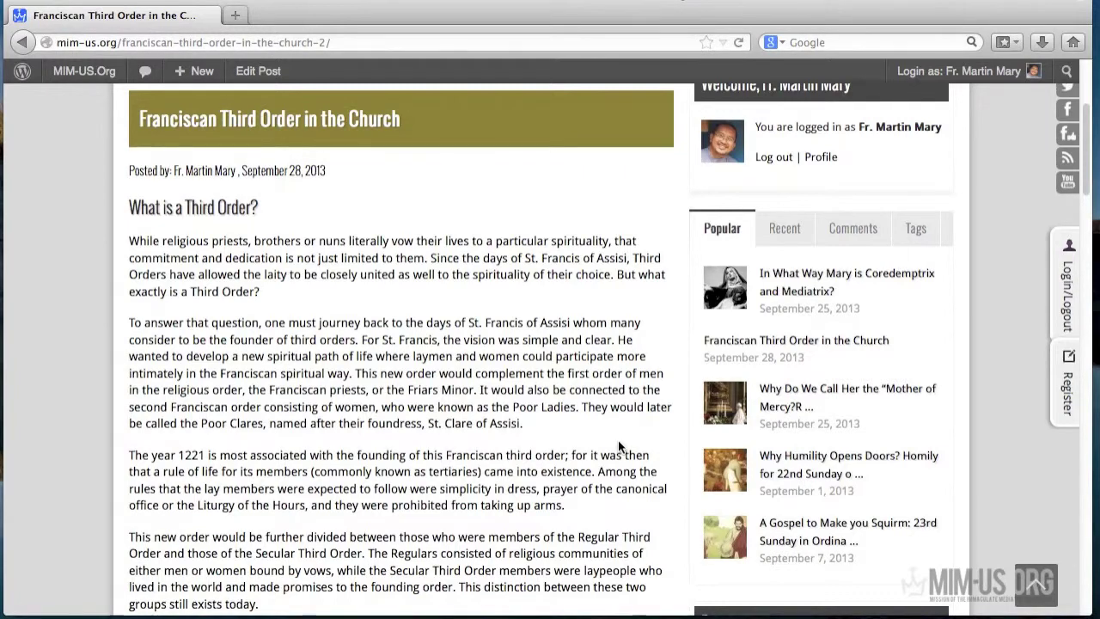
pyautogui.scroll(5, 618, 440)
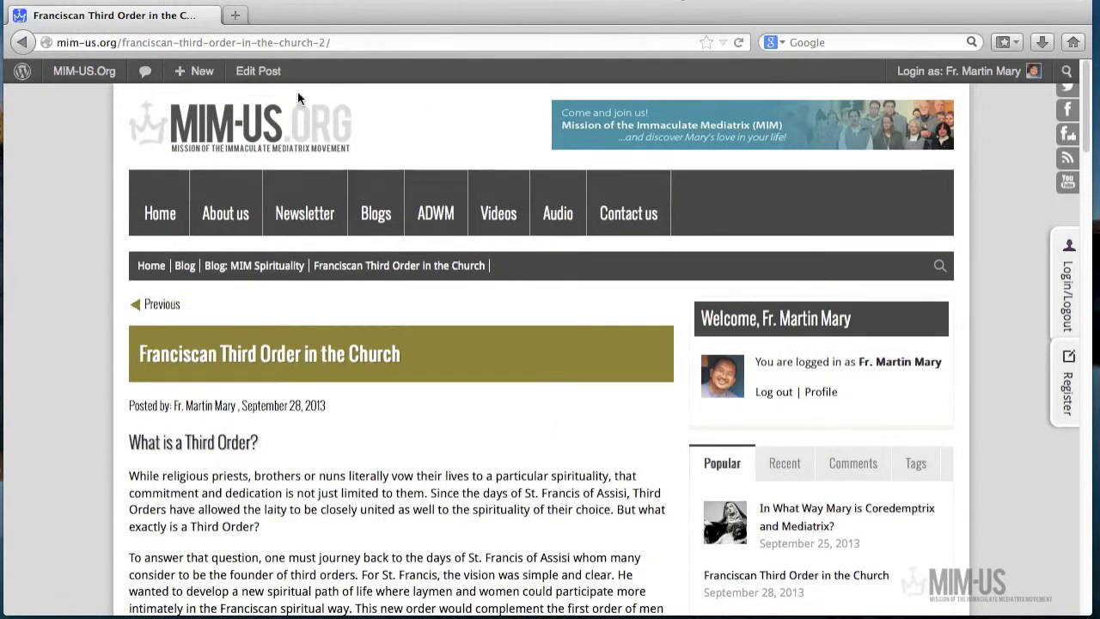
pyautogui.moveTo(88, 78)
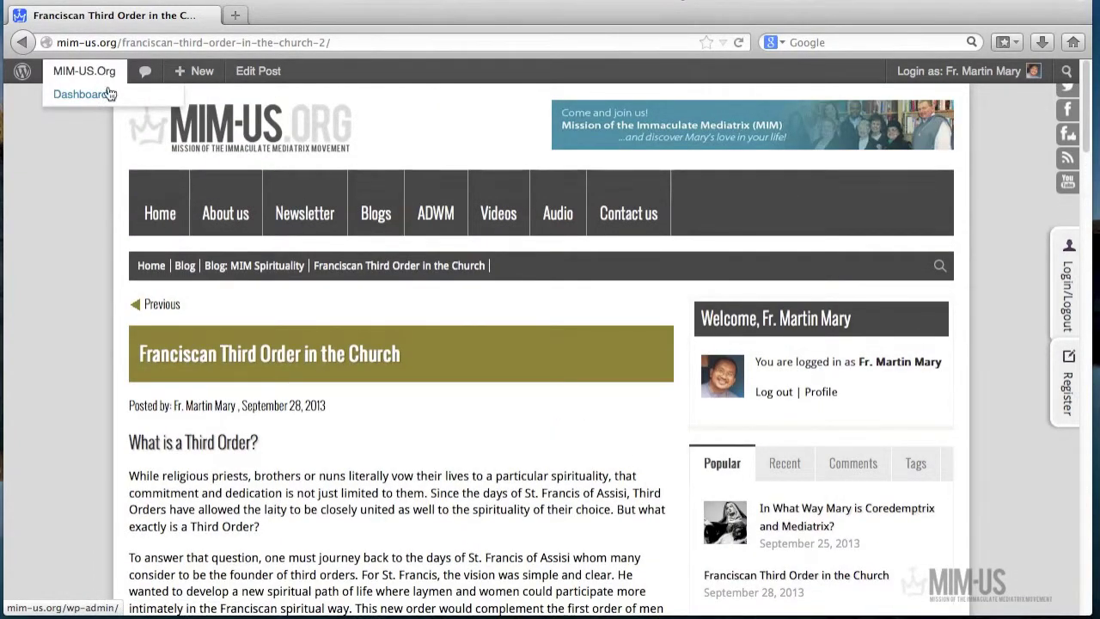
pyautogui.click(263, 76)
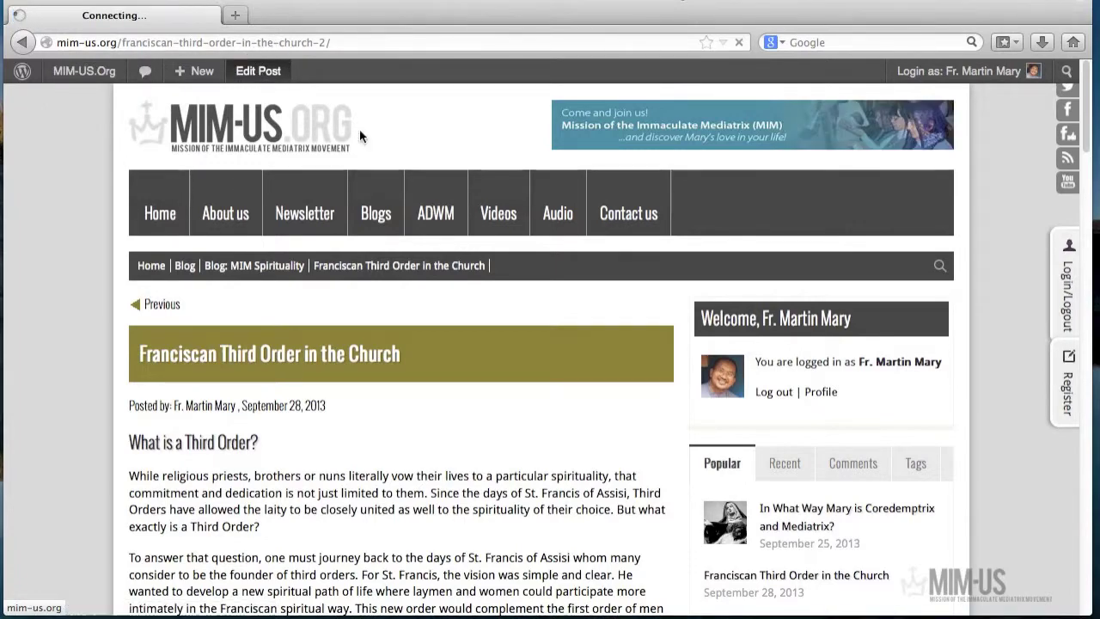